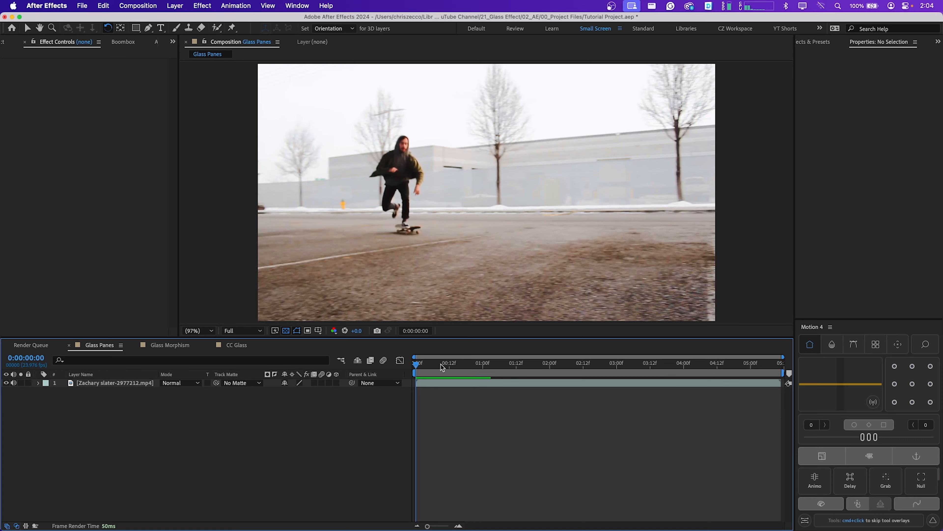
Scrub through the skateboard footage and park the current time at 0:00:01:16.
{"action": "left_click_drag", "start_coordinate": [442, 367], "coordinate": [512, 366]}
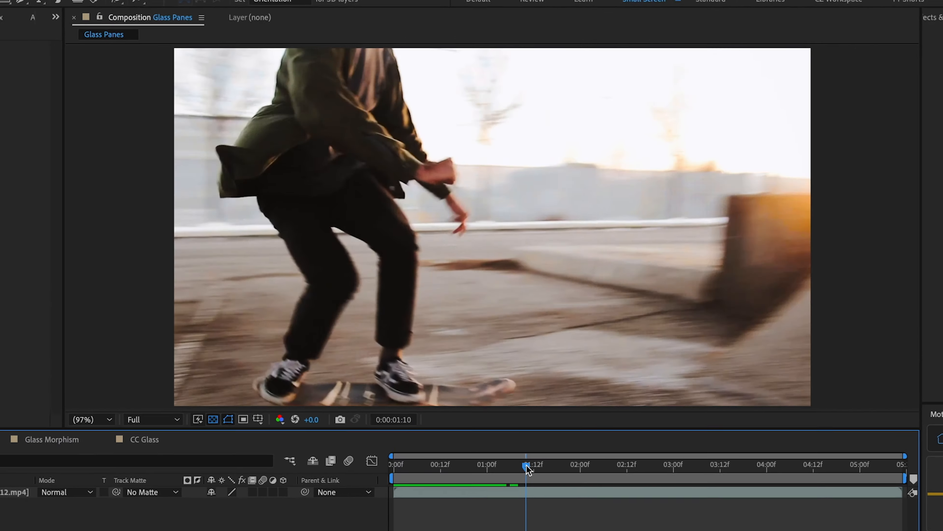
{"action": "left_click_drag", "start_coordinate": [527, 469], "coordinate": [699, 474]}
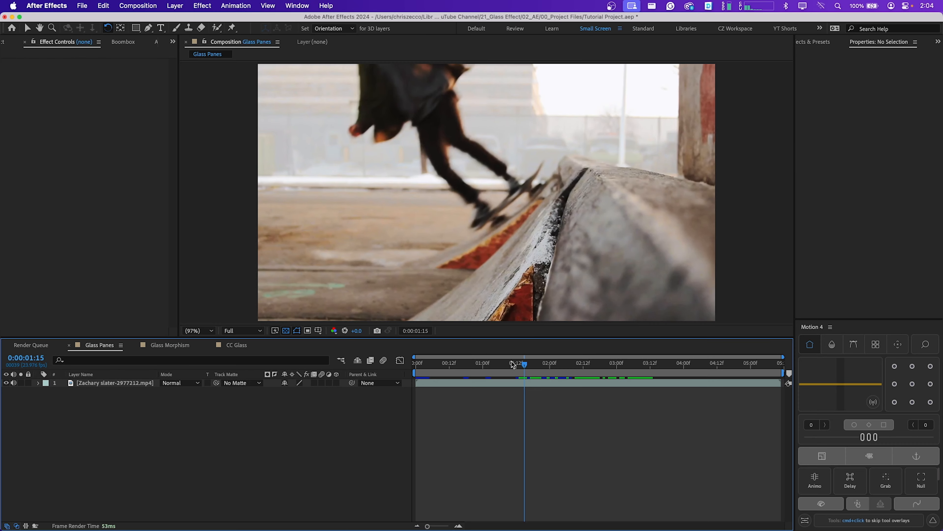
{"action": "left_click_drag", "start_coordinate": [530, 366], "coordinate": [528, 366]}
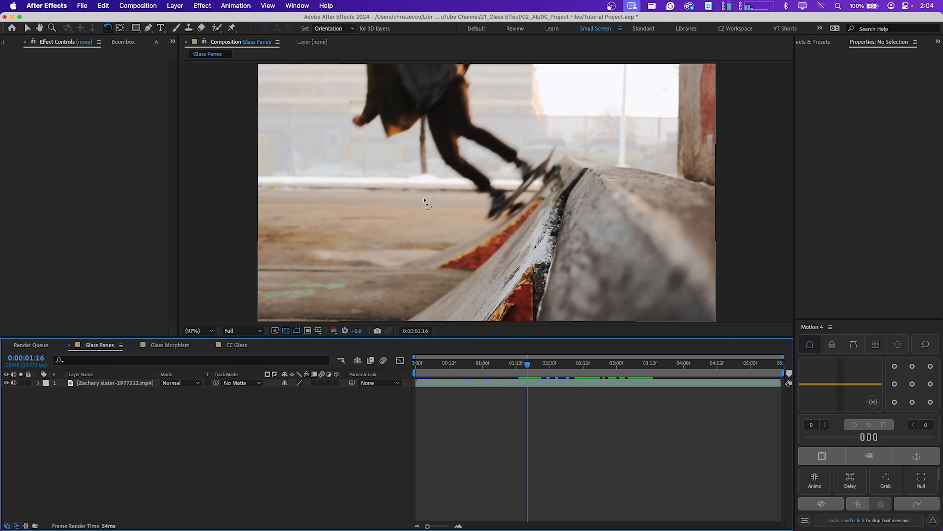
Draw a tall vertical rectangle shape about 536 by 1958 px over the middle of the footage, extending beyond the frame's upper and lower edges.
{"action": "scroll", "coordinate": [442, 192], "scroll_direction": "down", "scroll_amount": 1}
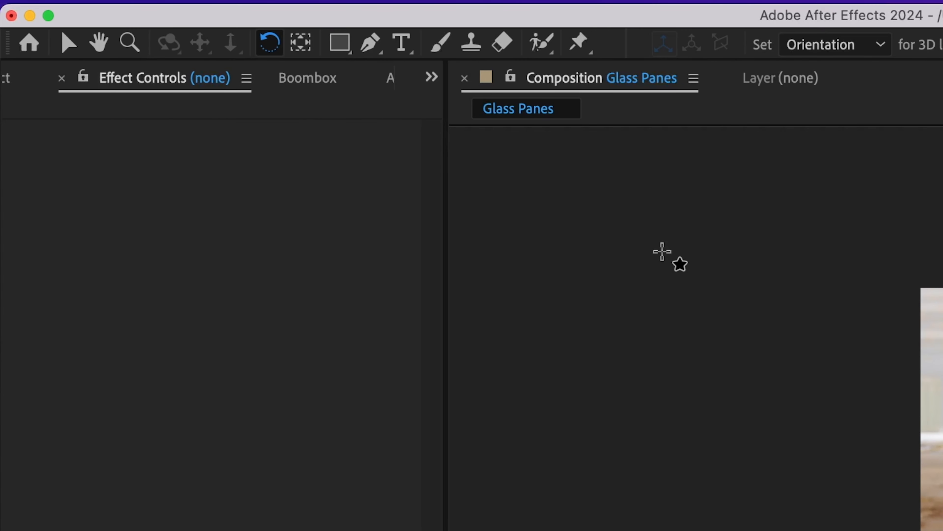
{"action": "key", "text": "q"}
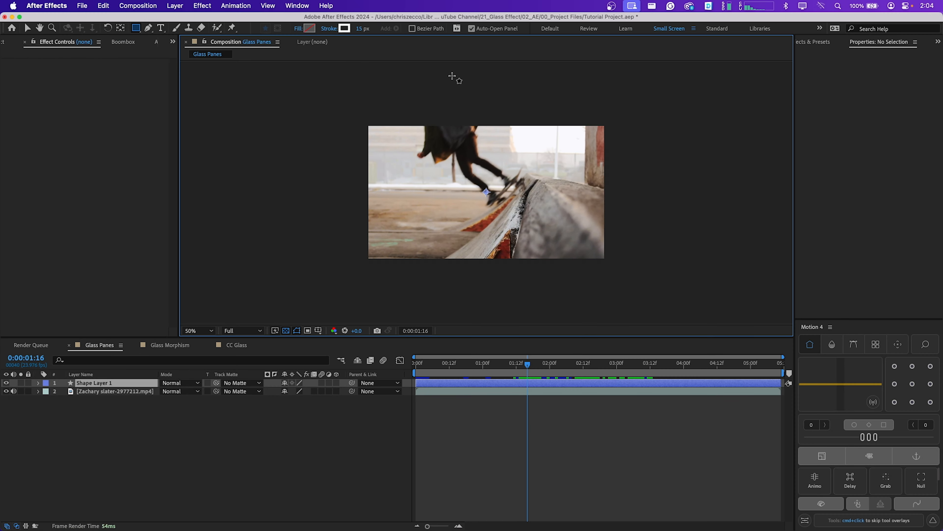
{"action": "left_click_drag", "start_coordinate": [452, 76], "coordinate": [518, 316]}
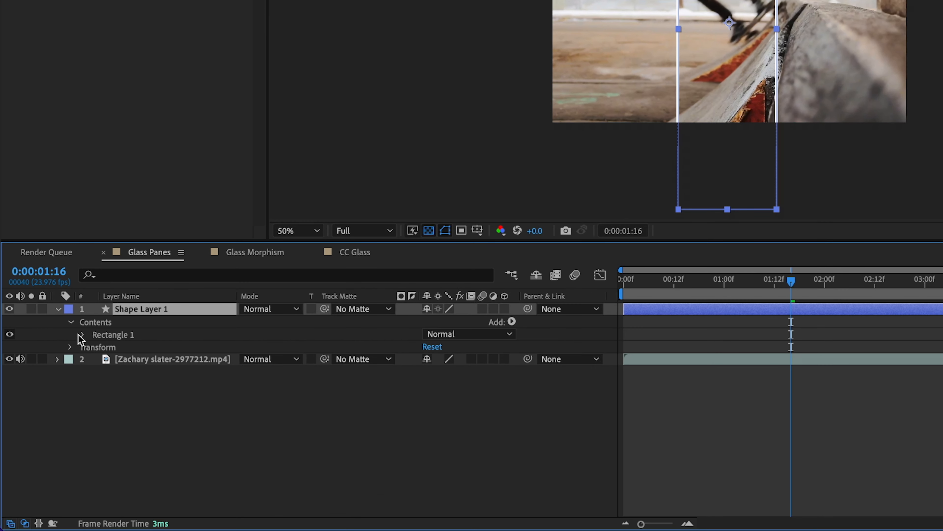
Hide the stroke of Rectangle 1 in the new shape layer and make its fill visible.
{"action": "left_click", "coordinate": [81, 335]}
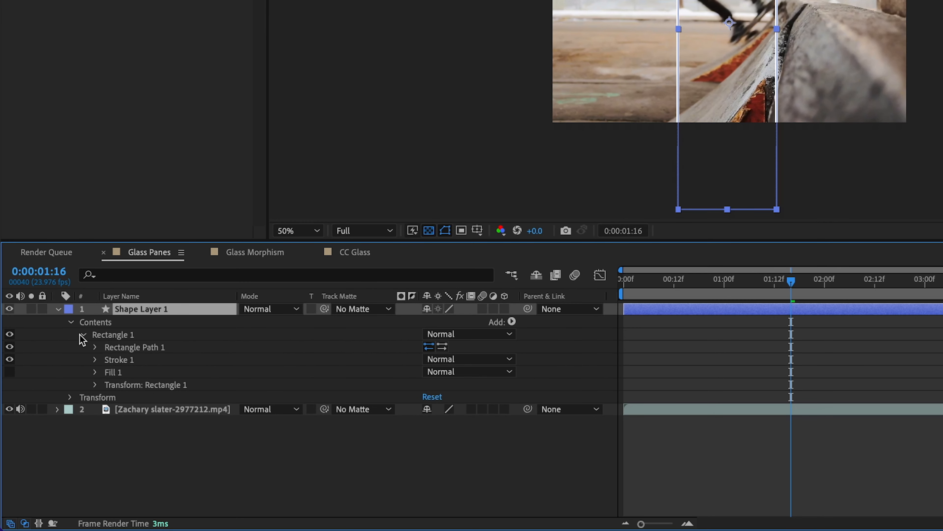
{"action": "left_click", "coordinate": [10, 359]}
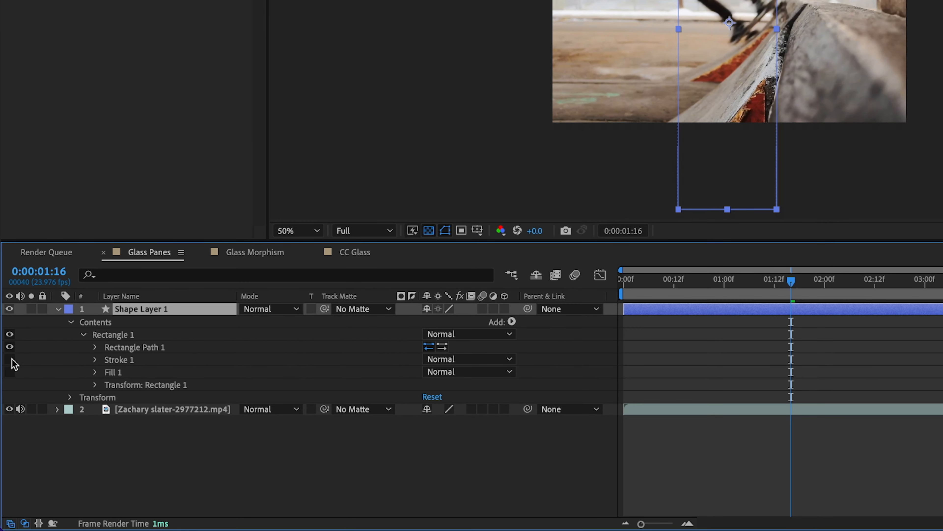
{"action": "left_click", "coordinate": [10, 371]}
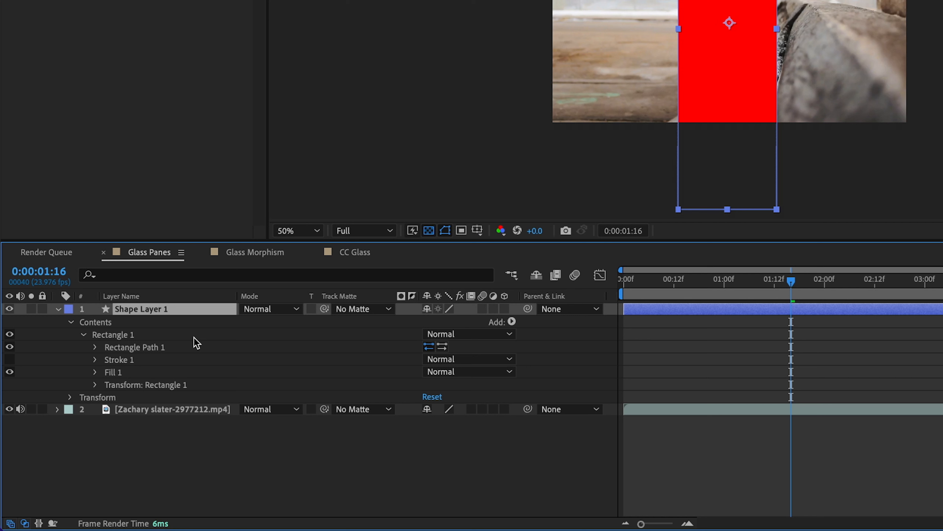
Rename the shape layer as "Glass Base".
{"action": "key", "text": "Return"}
{"action": "type", "text": "Glass Base"}
{"action": "key", "text": "Return"}
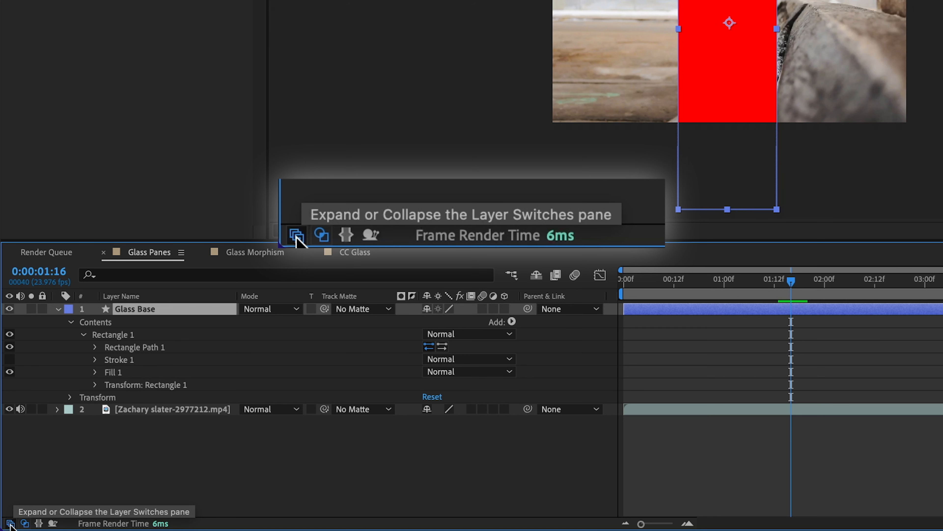
Show the layer switches and turn the Glass Base layer into an adjustment layer.
{"action": "left_click", "coordinate": [10, 524]}
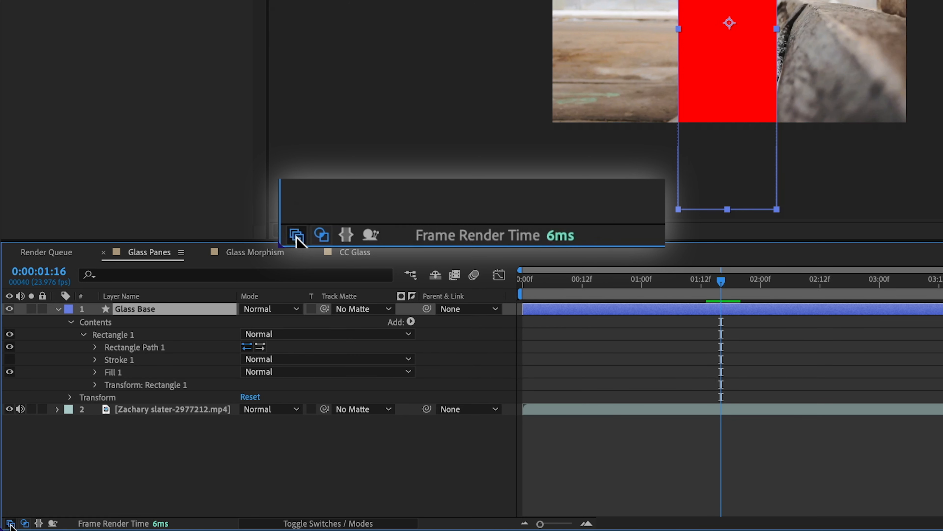
{"action": "left_click", "coordinate": [10, 523]}
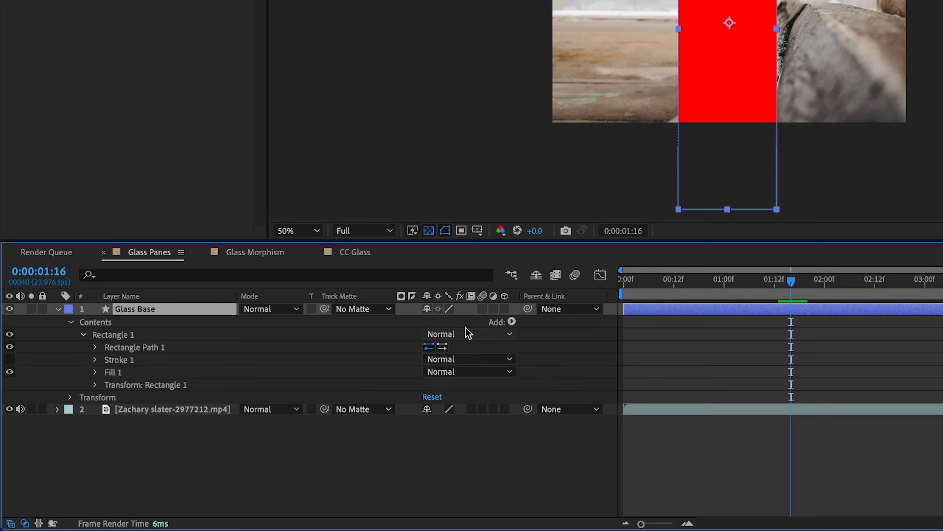
{"action": "left_click", "coordinate": [494, 309]}
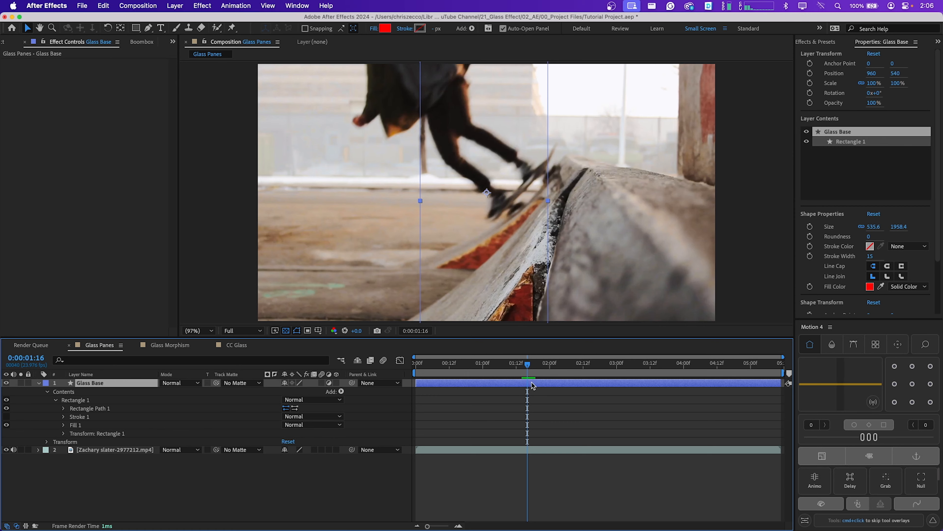
Apply the Transform effect to the Glass Base layer and set its Scale to 110.
{"action": "key", "text": "ctrl+space"}
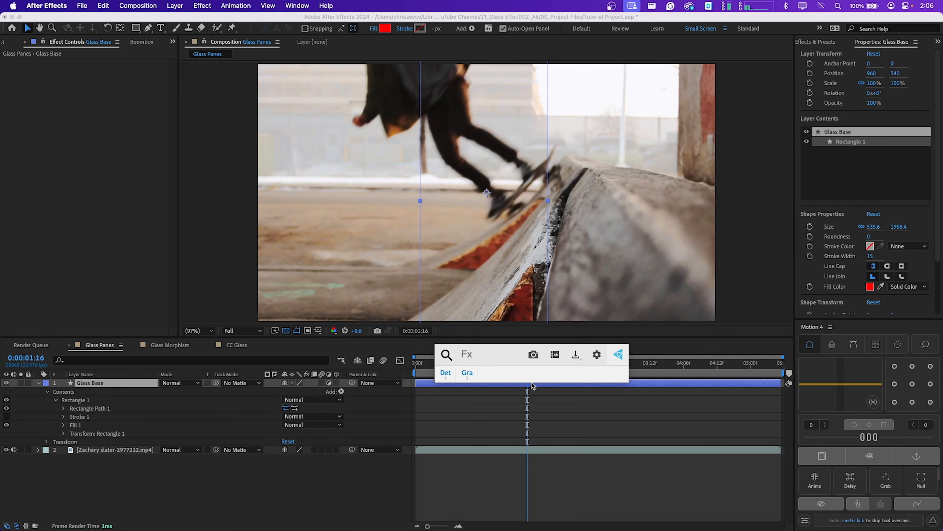
{"action": "type", "text": "transf"}
{"action": "key", "text": "Return"}
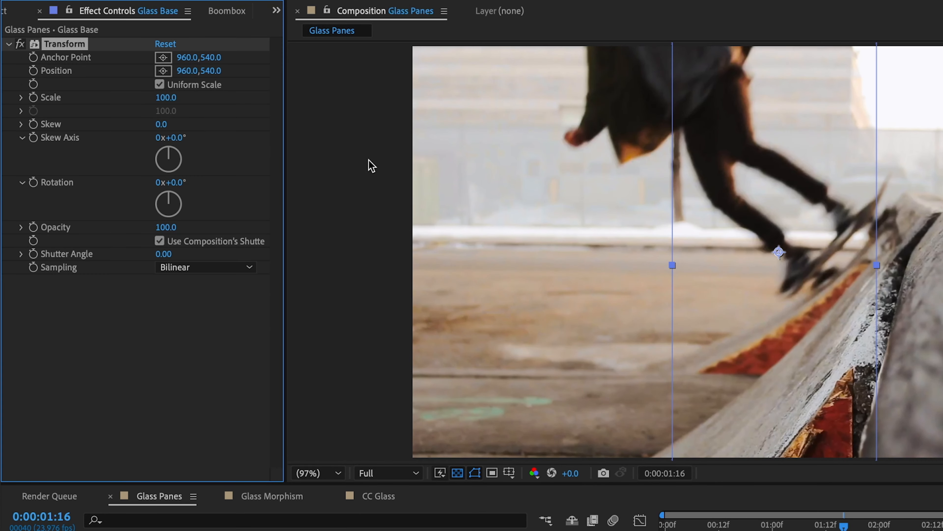
{"action": "left_click", "coordinate": [164, 97]}
{"action": "type", "text": "110"}
{"action": "key", "text": "Return"}
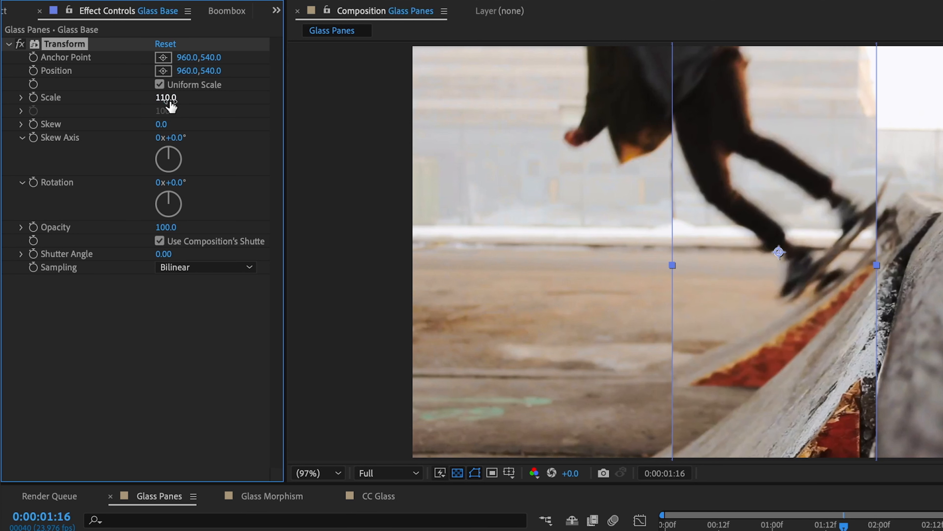
Hide the mask and shape path outlines in the composition view and shift the glass pane right to about X 1036.
{"action": "left_click", "coordinate": [583, 528]}
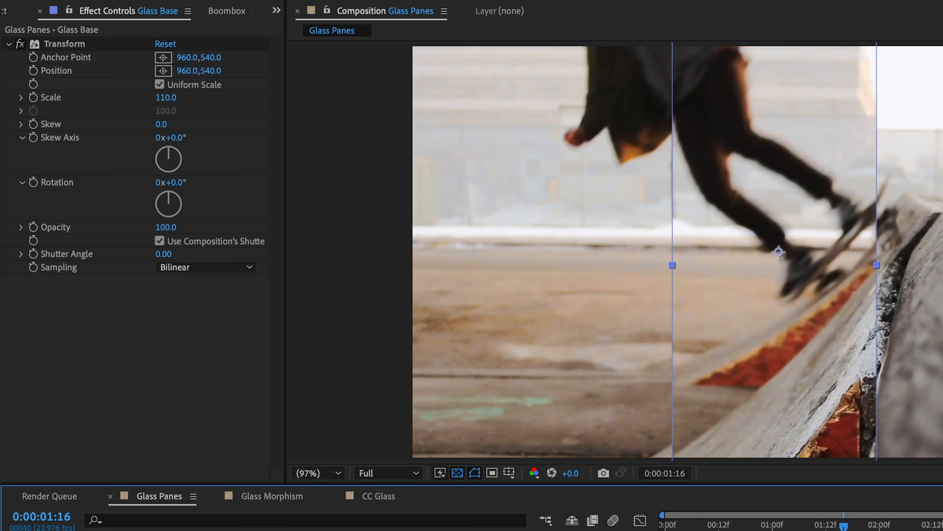
{"action": "left_click", "coordinate": [475, 474]}
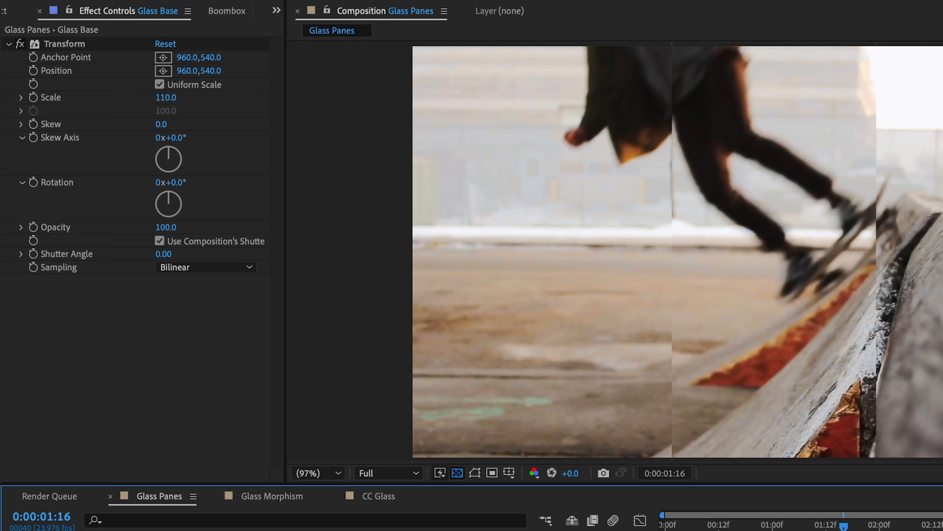
{"action": "mouse_move", "coordinate": [788, 312]}
{"action": "left_mouse_down"}
{"action": "mouse_move", "coordinate": [577, 323]}
{"action": "mouse_move", "coordinate": [749, 328]}
{"action": "mouse_move", "coordinate": [857, 315]}
{"action": "mouse_move", "coordinate": [605, 322]}
{"action": "mouse_move", "coordinate": [855, 316]}
{"action": "mouse_move", "coordinate": [632, 327]}
{"action": "mouse_move", "coordinate": [817, 323]}
{"action": "mouse_move", "coordinate": [777, 320]}
{"action": "left_mouse_up"}
{"action": "key", "text": "ctrl+shift+a"}
{"action": "left_click", "coordinate": [771, 275]}
{"action": "left_click_drag", "start_coordinate": [752, 288], "coordinate": [794, 290]}
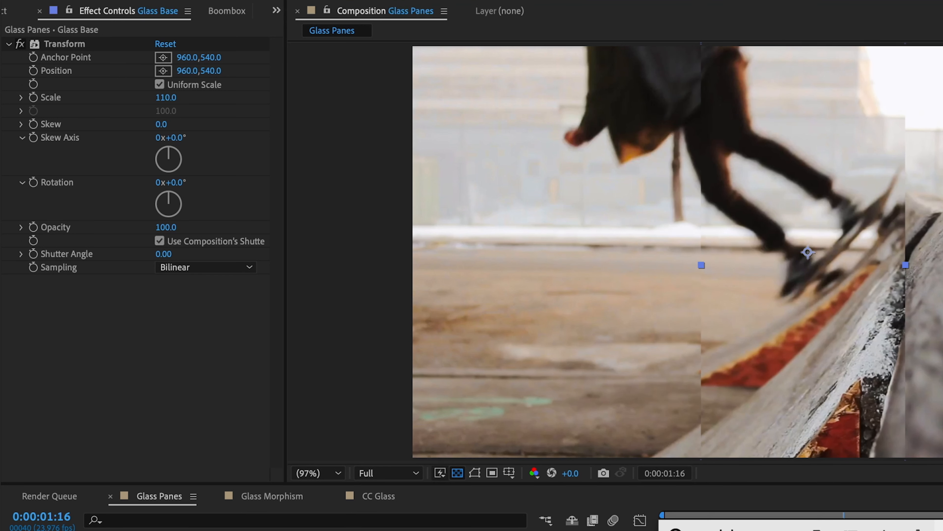
Apply Quick Chromatic Aberration 3 to the Glass Base layer with Red & Green channels and a Position of 0.80.
{"action": "key", "text": "Return"}
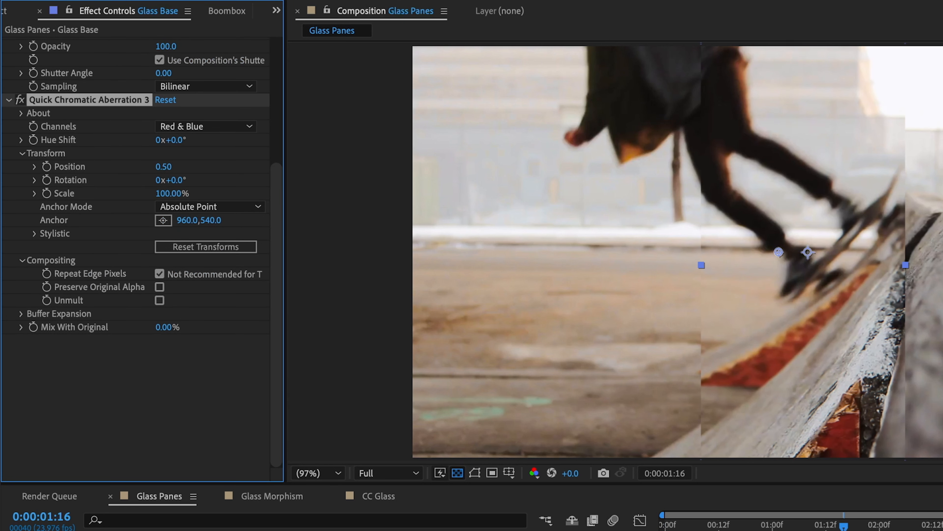
{"action": "left_click", "coordinate": [206, 128]}
{"action": "left_click", "coordinate": [211, 164]}
{"action": "left_click", "coordinate": [210, 129]}
{"action": "left_click", "coordinate": [211, 163]}
{"action": "left_click", "coordinate": [163, 166]}
{"action": "type", "text": ".8"}
{"action": "key", "text": "Return"}
Compare the glass pane up close with the chromatic aberration effect off and on, then inspect the whole frame with nothing selected.
{"action": "scroll", "coordinate": [801, 254], "scroll_direction": "up", "scroll_amount": 3}
{"action": "left_click_drag", "start_coordinate": [903, 238], "coordinate": [769, 279]}
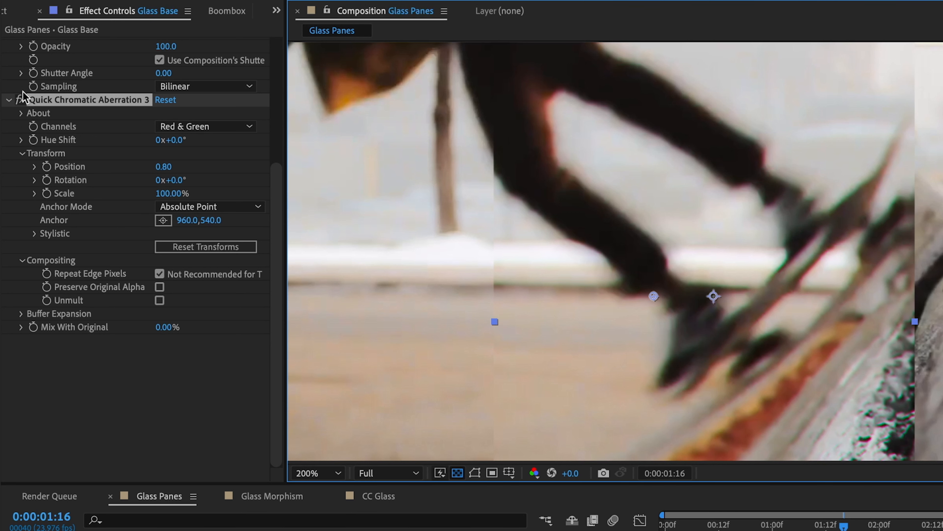
{"action": "left_click", "coordinate": [22, 99]}
{"action": "left_click", "coordinate": [22, 100]}
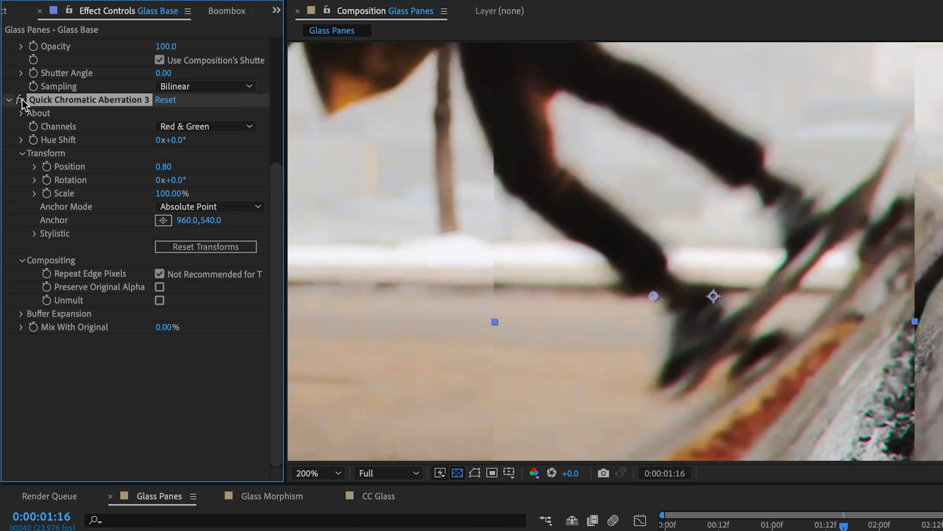
{"action": "left_click", "coordinate": [22, 99]}
{"action": "key", "text": "shift+slash"}
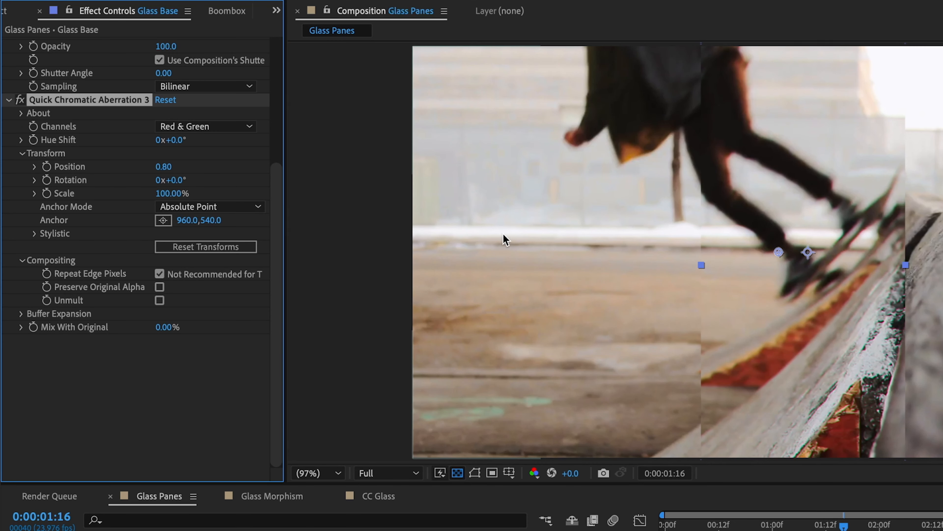
{"action": "key", "text": "F2"}
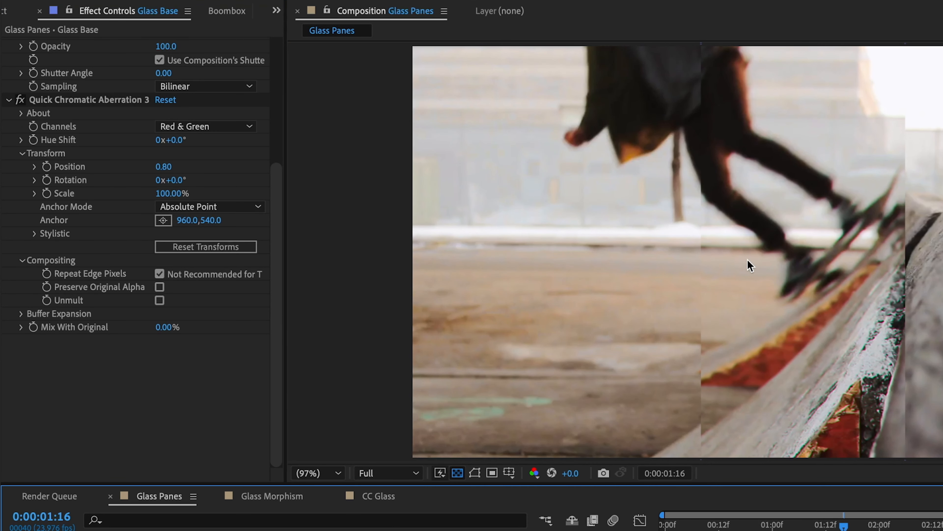
Duplicate the Glass Base layer and rename the copy as "Glass Edge".
{"action": "left_click", "coordinate": [680, 497]}
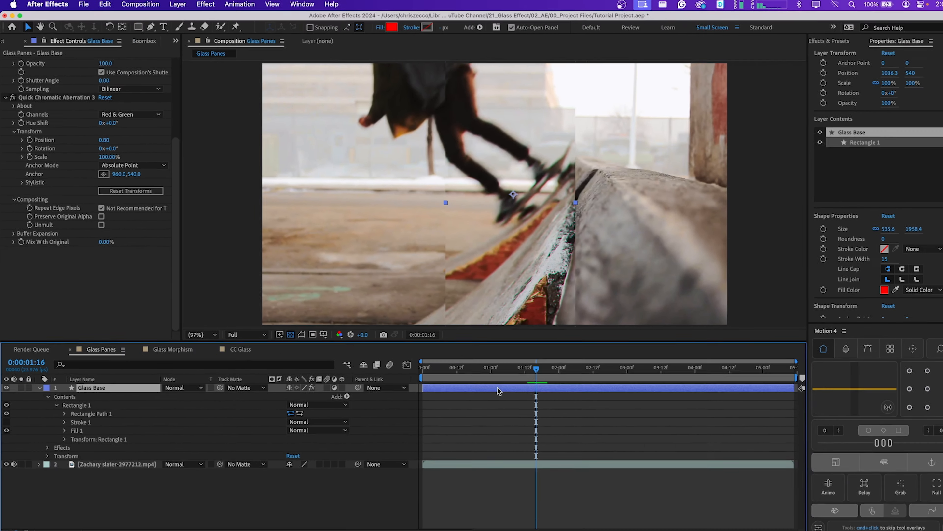
{"action": "key", "text": "super+d"}
{"action": "key", "text": "Return"}
{"action": "type", "text": "Gl"}
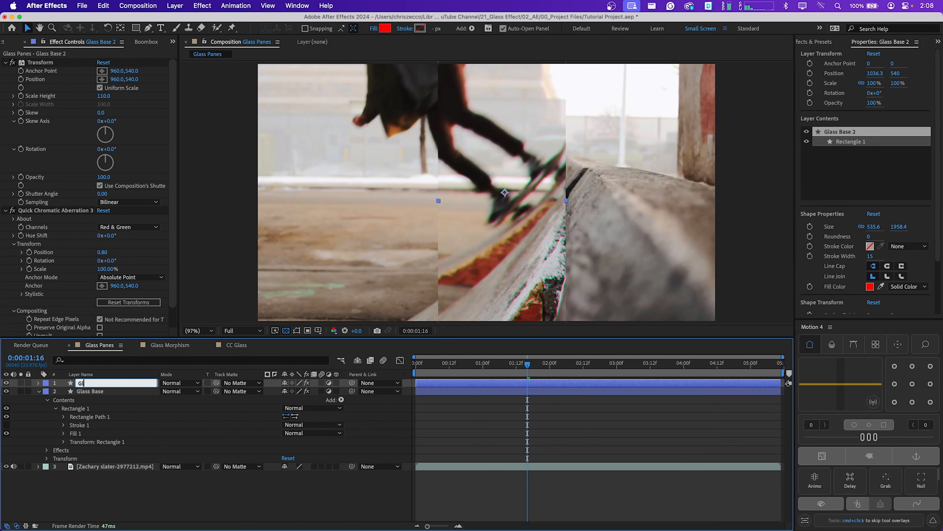
{"action": "type", "text": "ass Edge"}
{"action": "key", "text": "Return"}
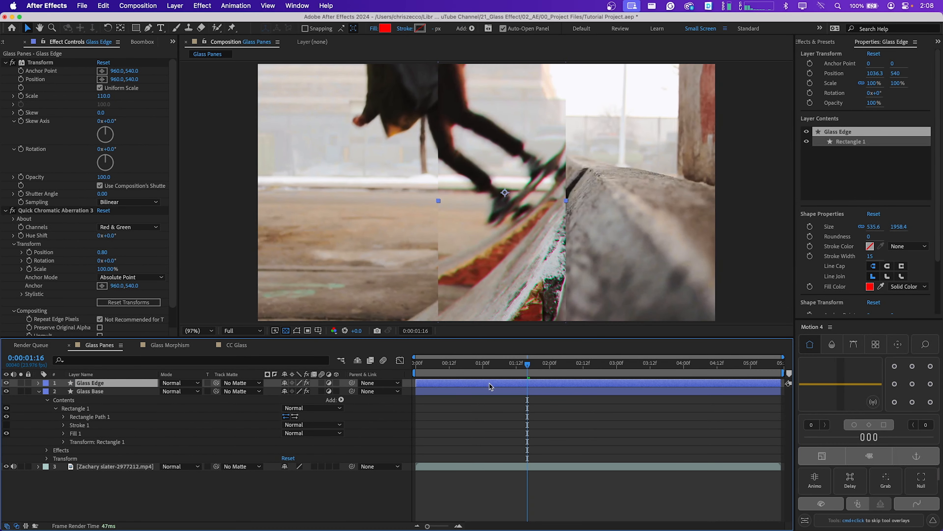
Turn on the stroke of the Glass Edge layer's rectangle and hide its fill.
{"action": "left_click", "coordinate": [39, 383]}
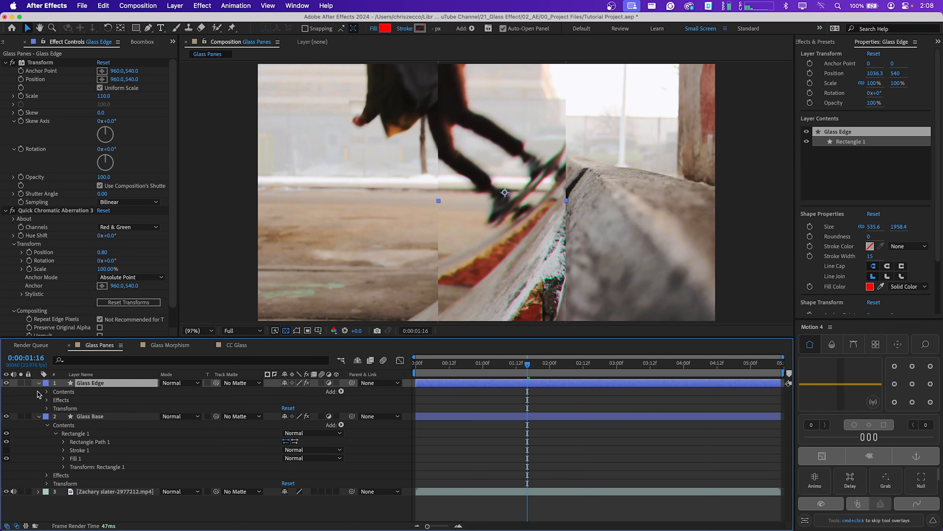
{"action": "left_click", "coordinate": [46, 392]}
{"action": "left_click", "coordinate": [56, 400]}
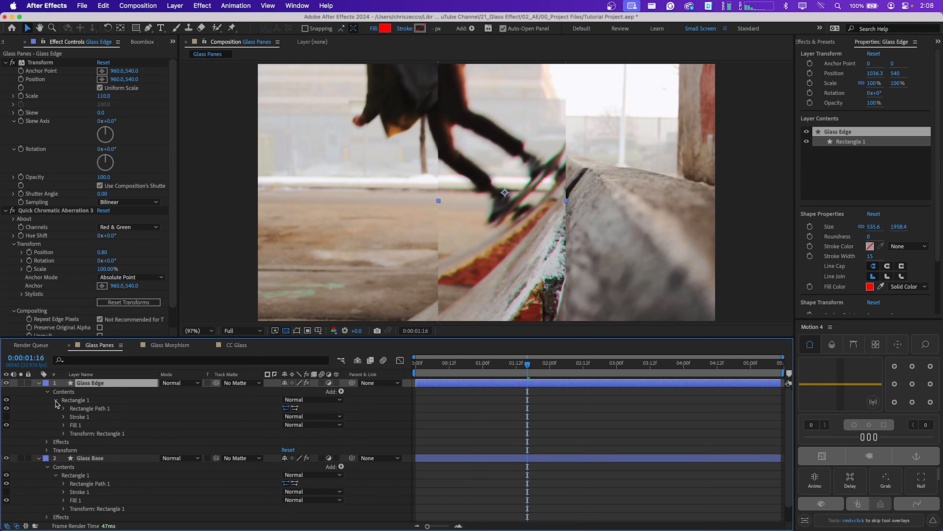
{"action": "left_click", "coordinate": [7, 416]}
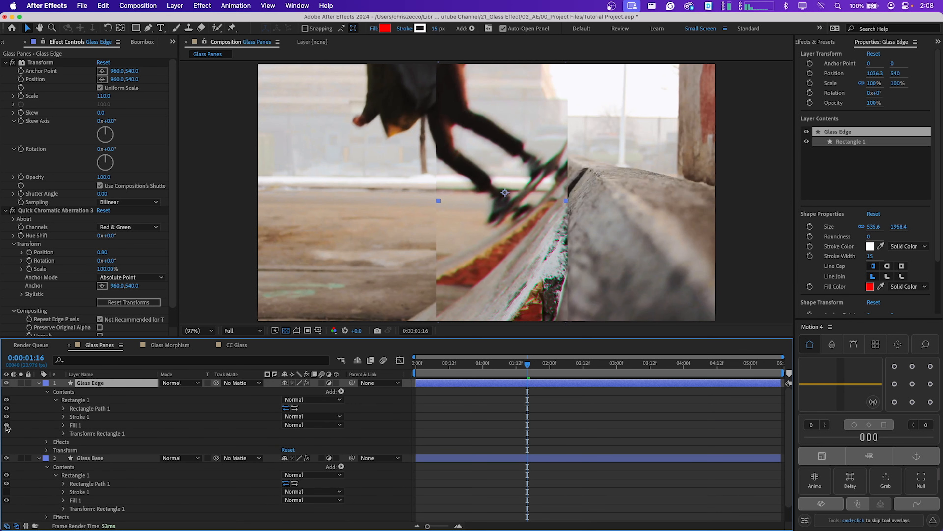
{"action": "left_click", "coordinate": [6, 425]}
Set the stroke width of the Glass Edge rectangle to 8.
{"action": "left_click", "coordinate": [82, 418]}
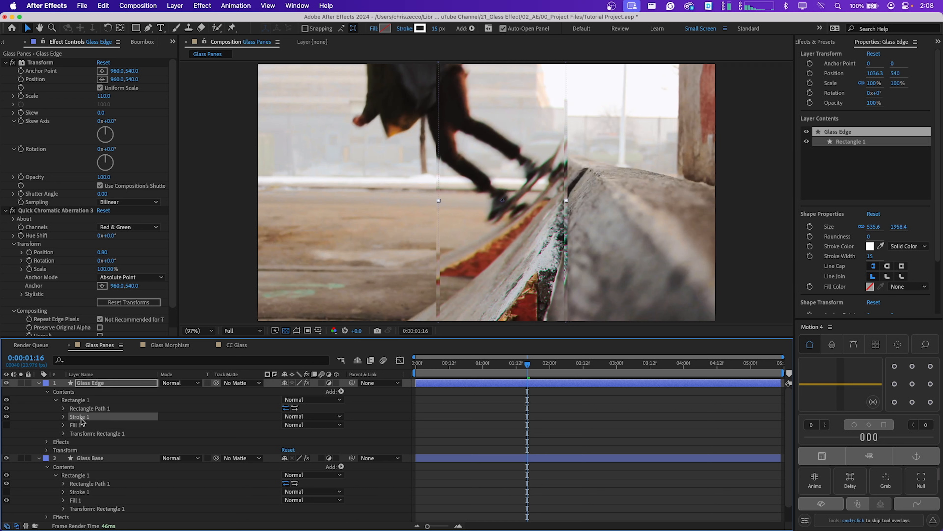
{"action": "left_click", "coordinate": [61, 420]}
{"action": "left_click", "coordinate": [64, 416]}
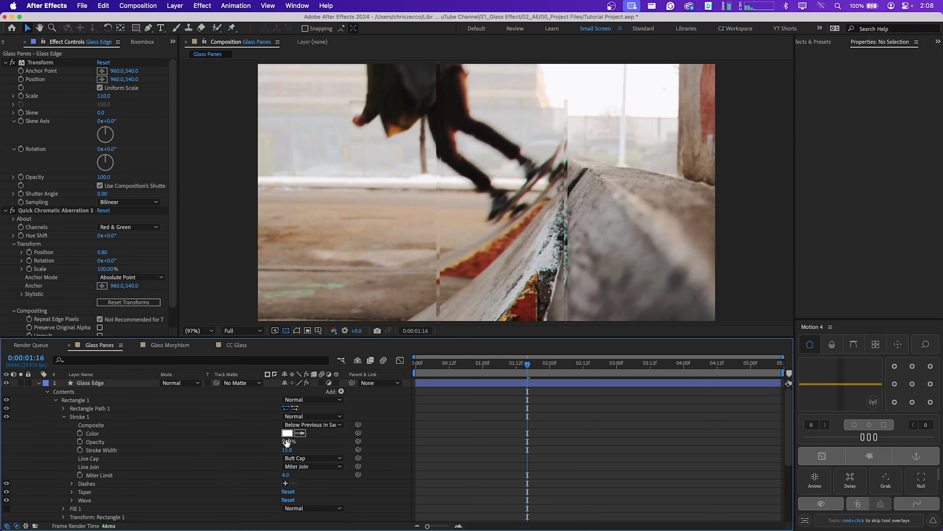
{"action": "left_click", "coordinate": [288, 450]}
{"action": "type", "text": "1.5"}
{"action": "key", "text": "Return"}
{"action": "key", "text": "super+shift+a"}
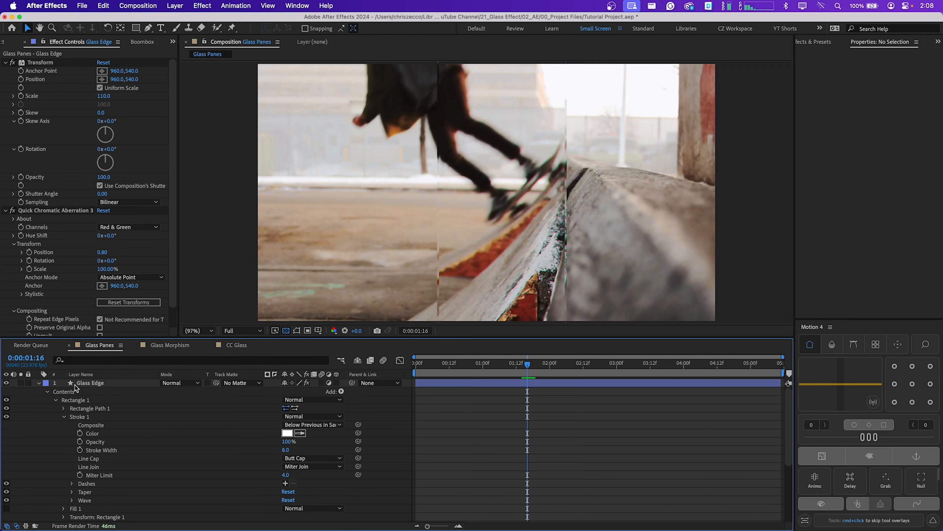
On the Glass Edge layer, set the Transform effect's scale to 115 and its rotation to 2°.
{"action": "left_click", "coordinate": [81, 384]}
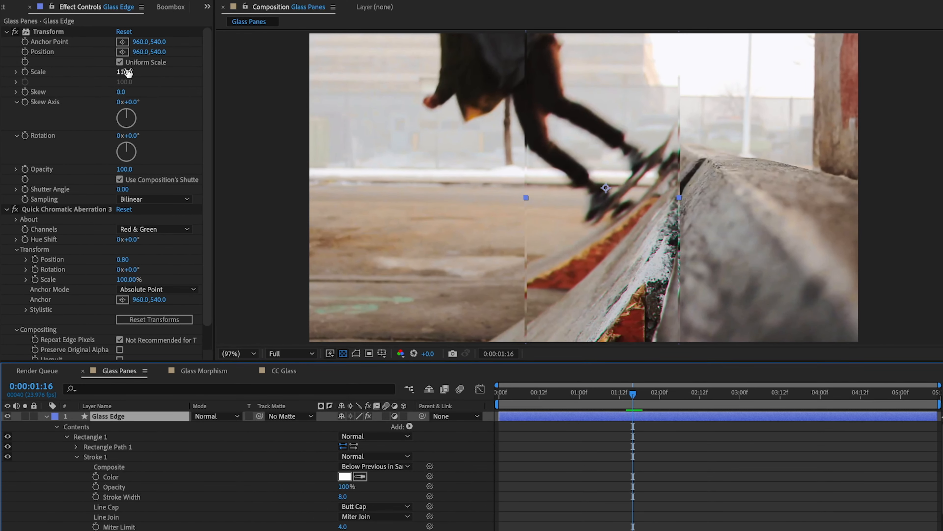
{"action": "left_click", "coordinate": [127, 72]}
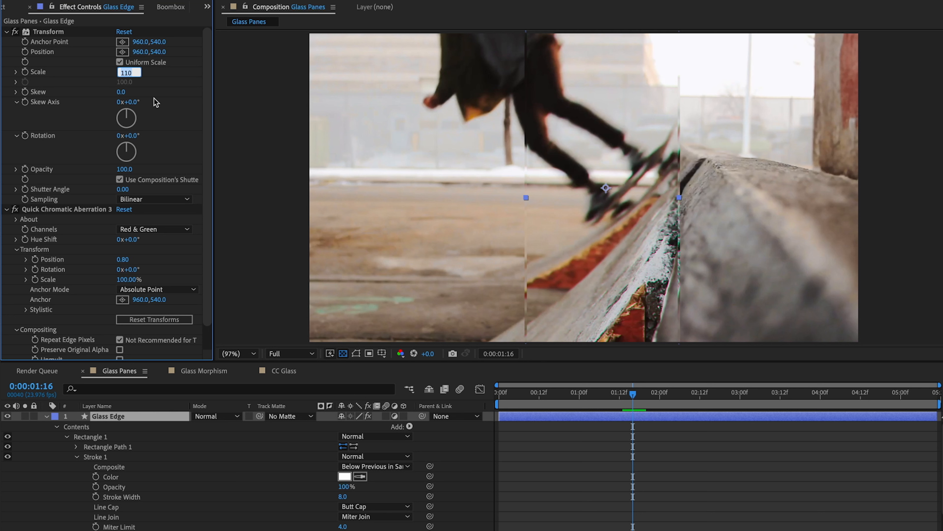
{"action": "type", "text": "115"}
{"action": "key", "text": "Return"}
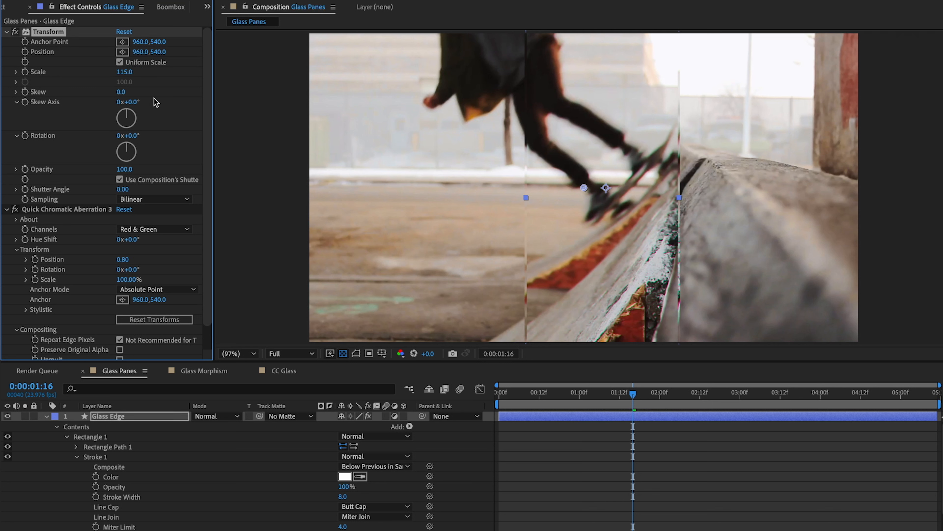
{"action": "left_click", "coordinate": [131, 136]}
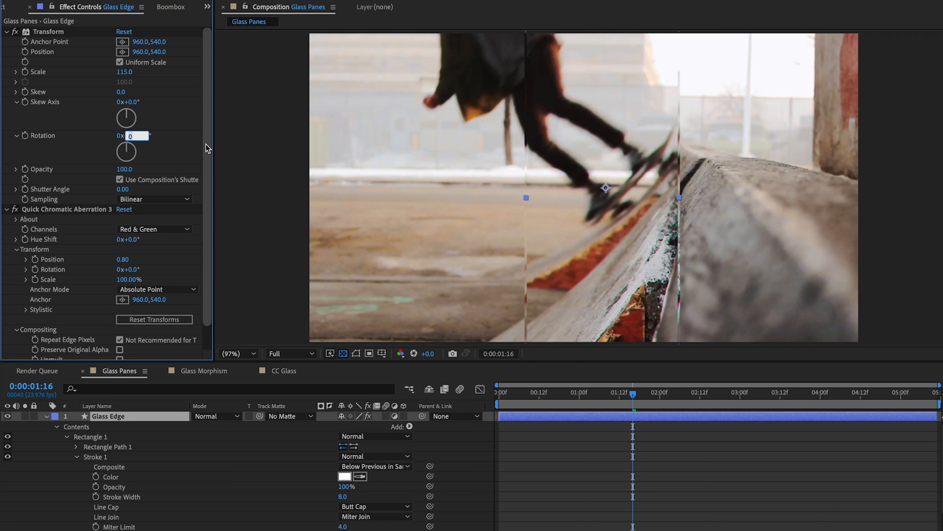
{"action": "type", "text": "2"}
{"action": "key", "text": "Return"}
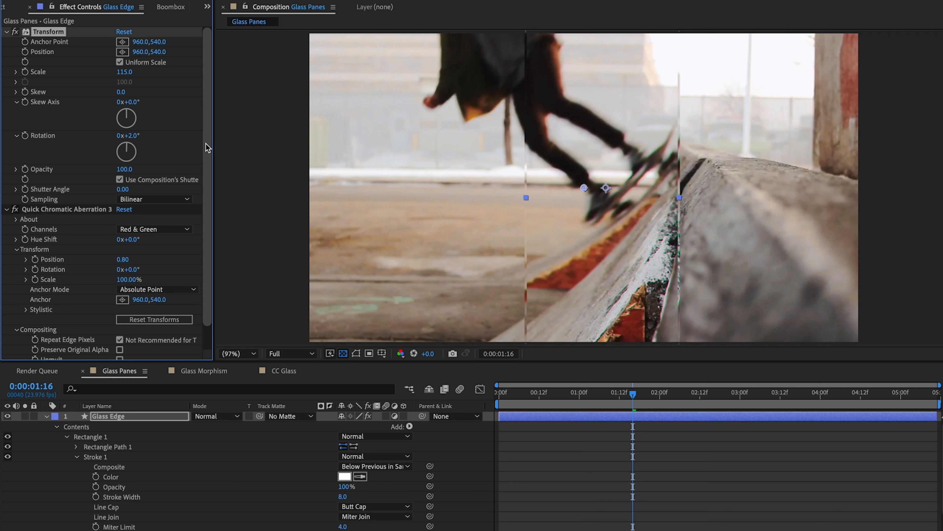
Set the Quick Chromatic Aberration position to 0.55 on the Glass Edge layer and deselect it.
{"action": "left_click", "coordinate": [129, 259]}
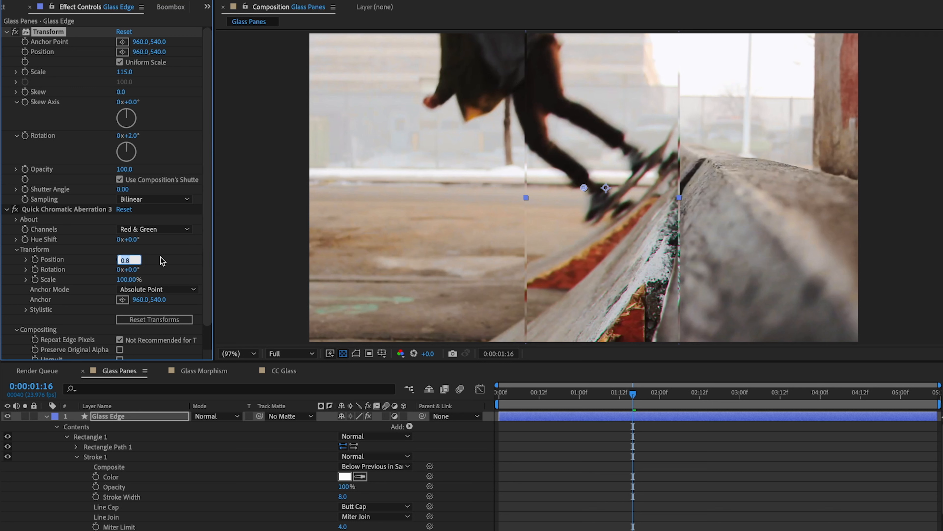
{"action": "type", "text": "."}
{"action": "key", "text": "Return"}
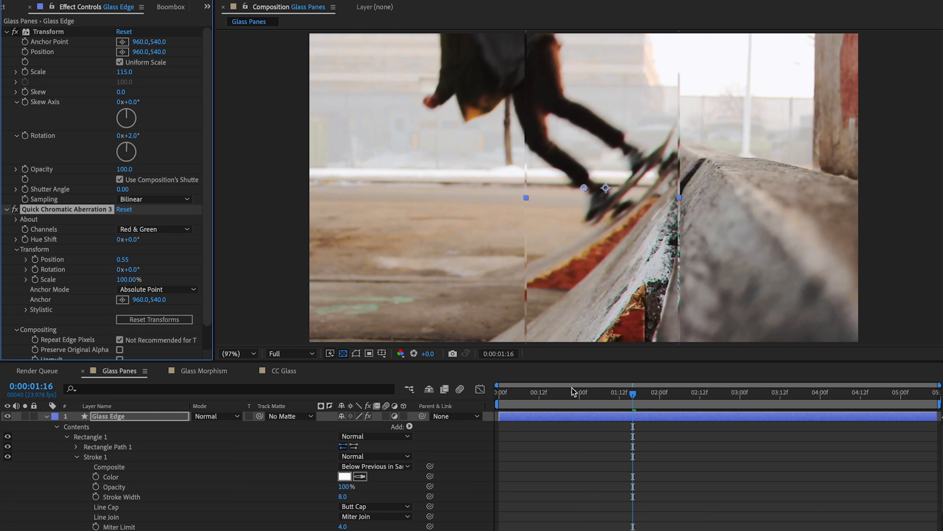
{"action": "left_click", "coordinate": [661, 446]}
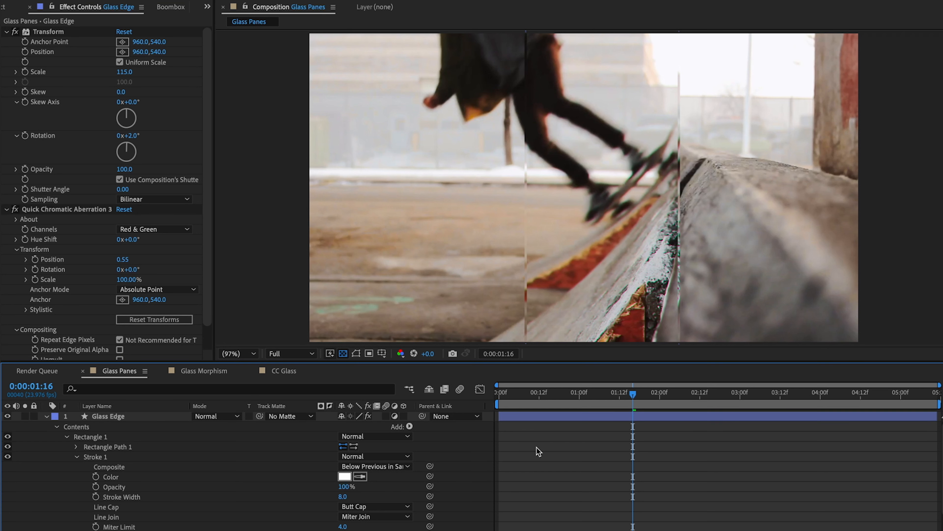
Parent the Glass Edge layer to Glass Base and move Glass Base sideways over the footage to about 453, 540.
{"action": "key", "text": "ctrl+grave"}
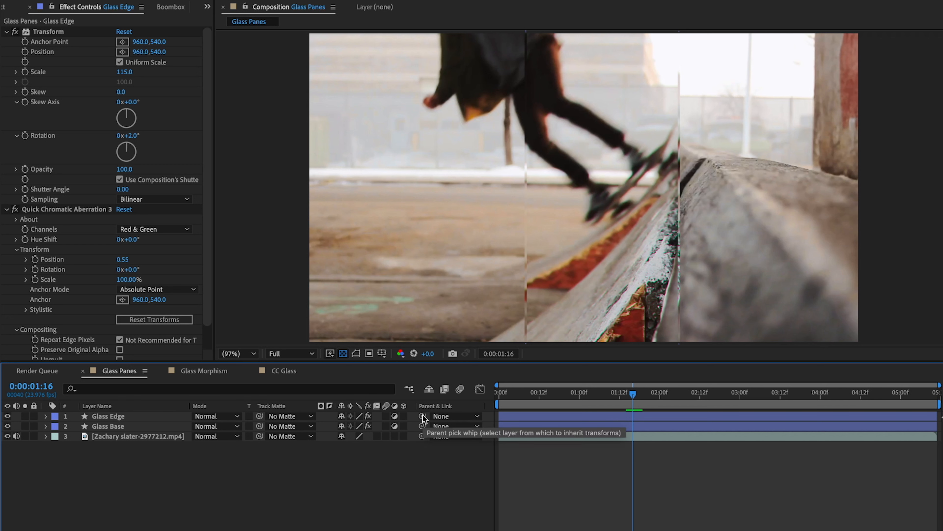
{"action": "left_click_drag", "start_coordinate": [423, 417], "coordinate": [125, 428]}
{"action": "left_click", "coordinate": [116, 427]}
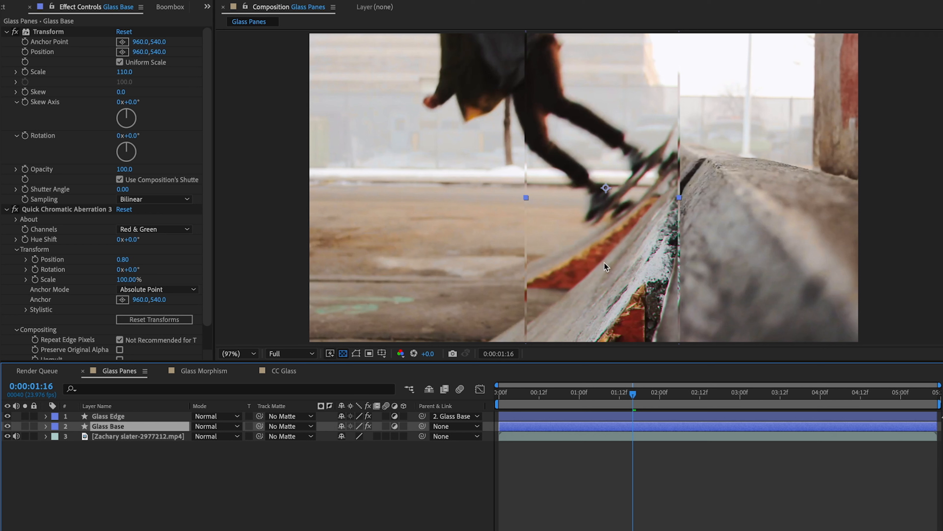
{"action": "left_click_drag", "start_coordinate": [610, 239], "coordinate": [443, 264]}
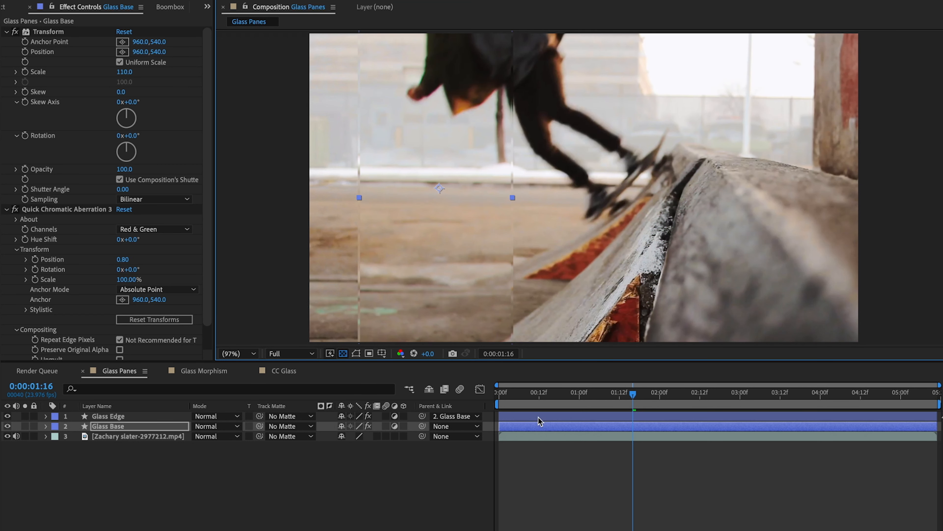
Trim the start of both the Glass Edge and Glass Base layers to 0:00:01:16.
{"action": "left_click", "coordinate": [673, 415], "text": "shift"}
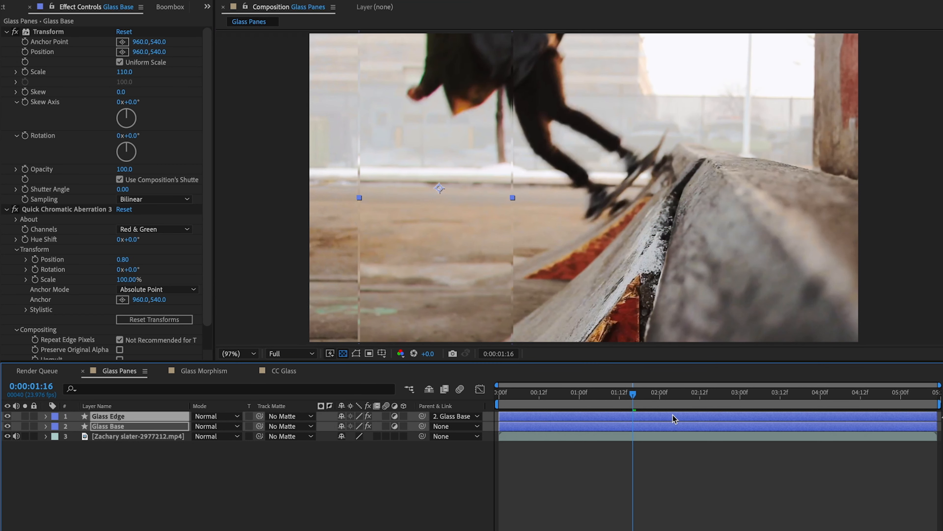
{"action": "key", "text": "alt+bracketleft"}
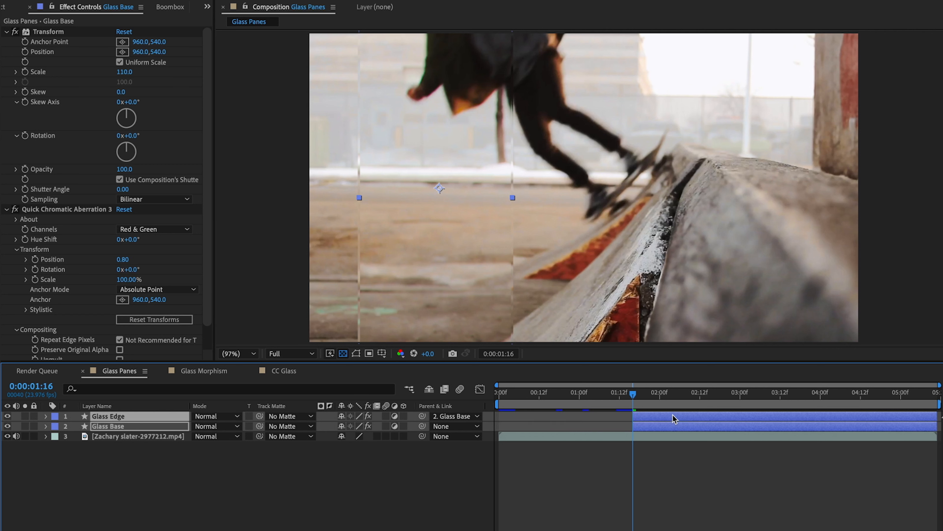
{"action": "left_click", "coordinate": [635, 474]}
Keyframe Glass Base's position at 0:00:01:16 with the pane outside the frame's left edge, at about -367, 540.
{"action": "left_click", "coordinate": [639, 426]}
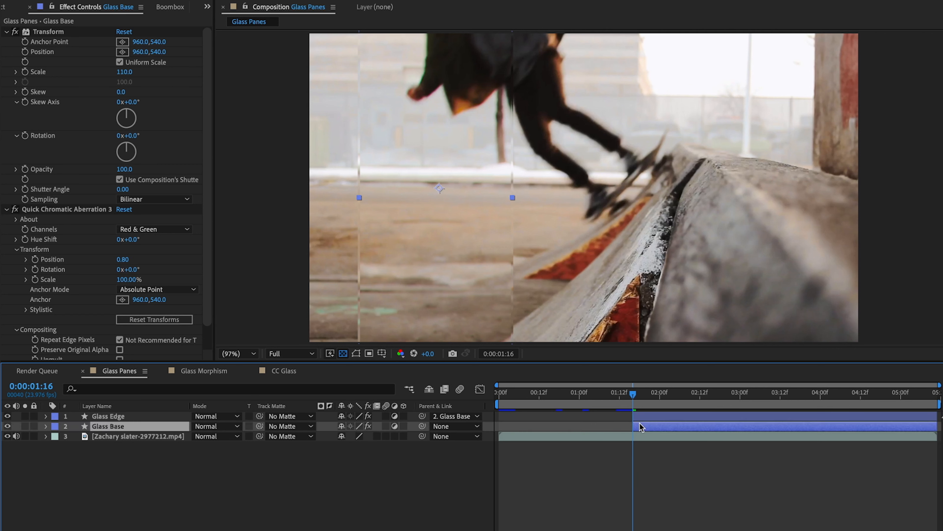
{"action": "key", "text": "p"}
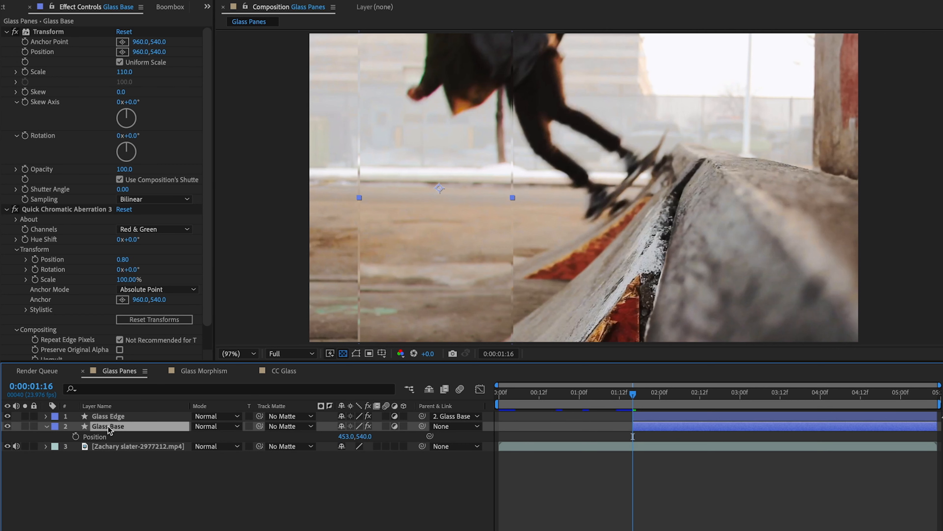
{"action": "left_click", "coordinate": [76, 436]}
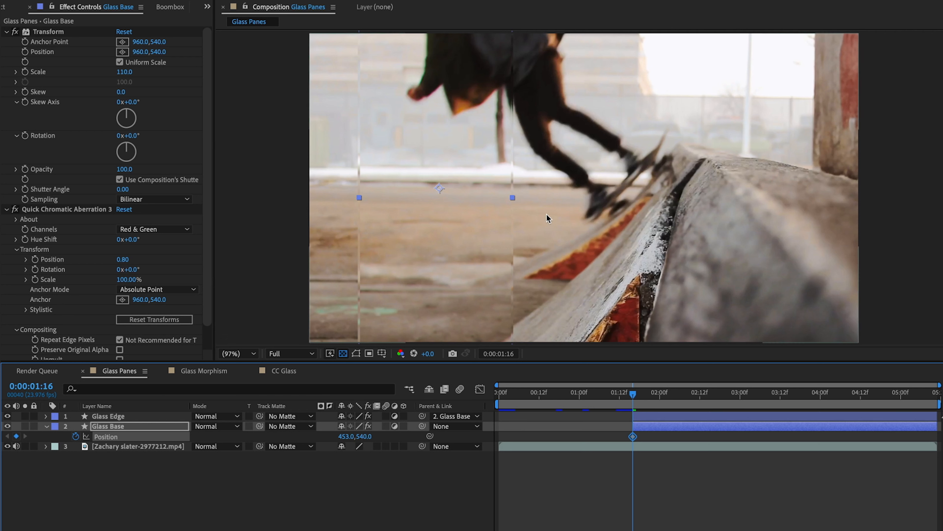
{"action": "left_click_drag", "start_coordinate": [480, 216], "coordinate": [247, 232]}
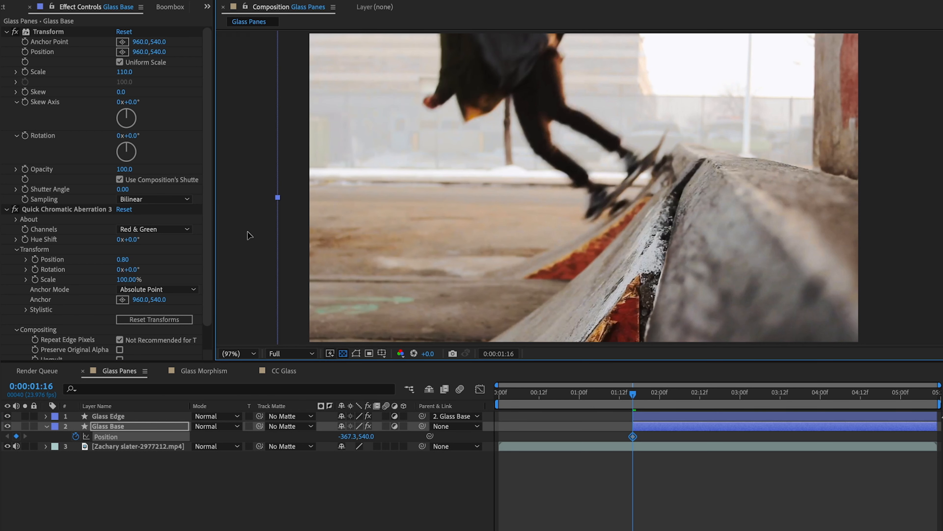
Trim the end of both the Glass Edge and Glass Base layers to 0:00:03:11.
{"action": "left_click_drag", "start_coordinate": [661, 396], "coordinate": [778, 398]}
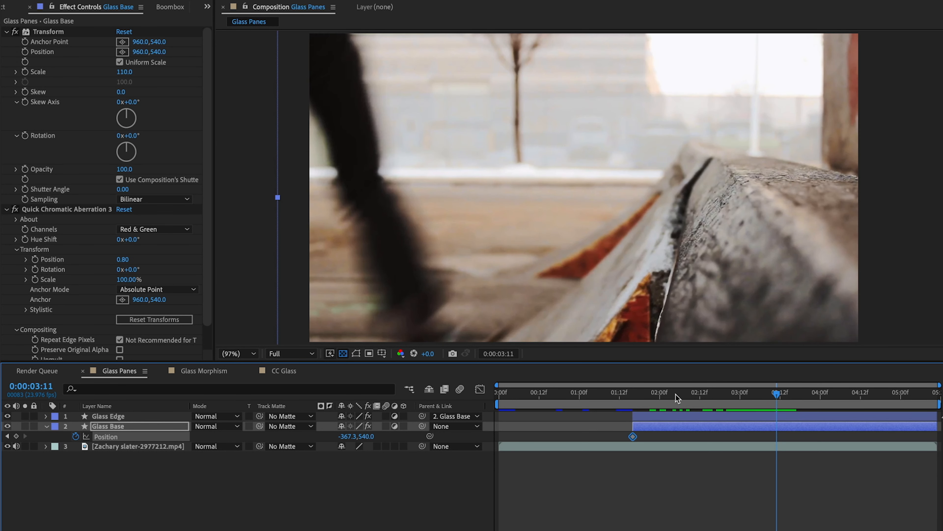
{"action": "left_click", "coordinate": [715, 417], "text": "shift"}
{"action": "key", "text": "alt+]"}
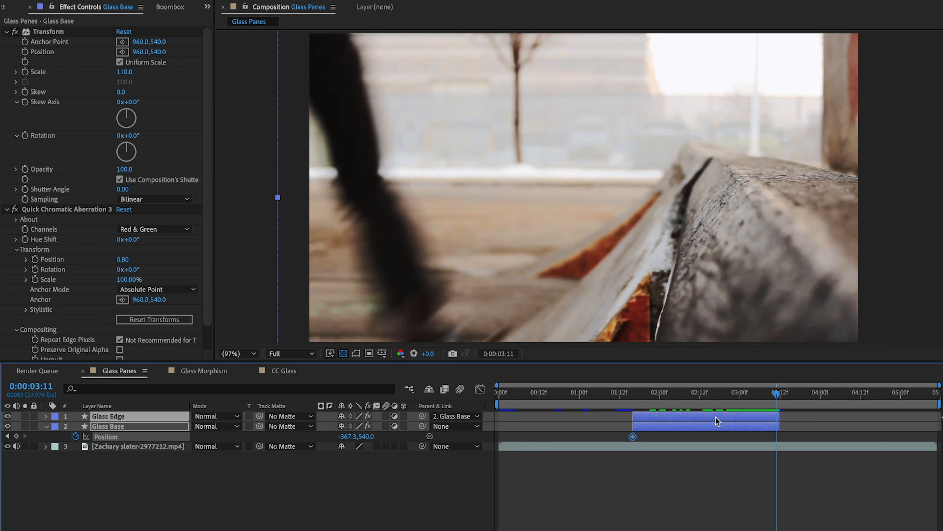
At 0:00:03:11, move Glass Base past the frame's right edge to about 2246, 540 as its end position keyframe.
{"action": "key", "text": "F2"}
{"action": "left_click", "coordinate": [707, 425]}
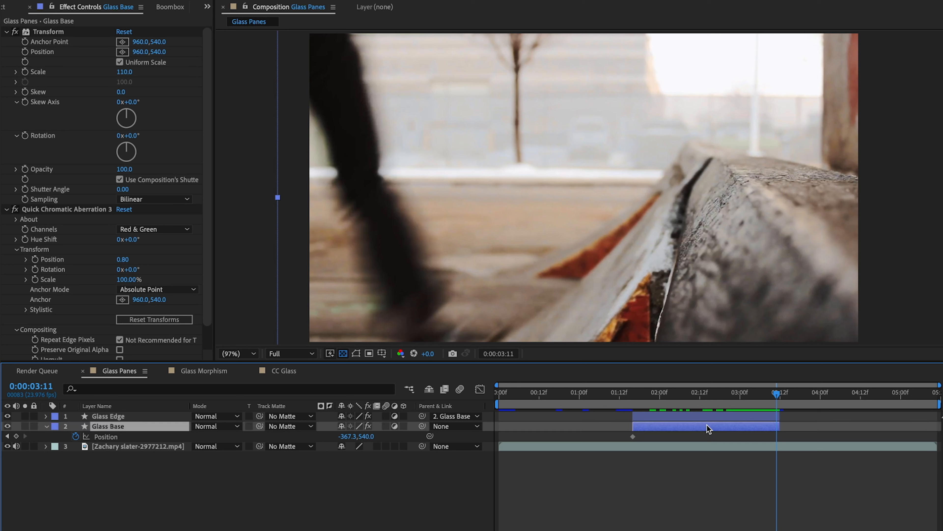
{"action": "left_click_drag", "start_coordinate": [240, 176], "coordinate": [942, 198]}
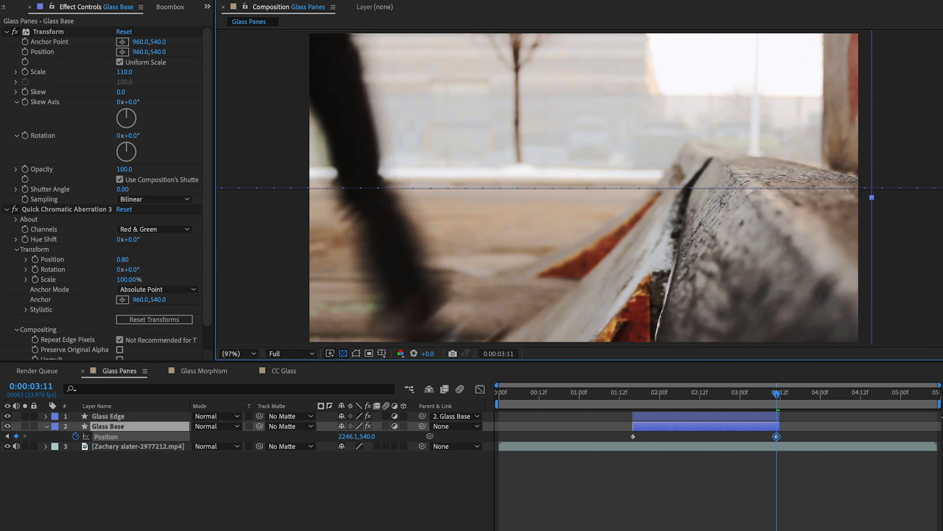
At 0:00:02:13, rotate Glass Base clockwise so the pane sits diagonally, and check its sweep across the footage.
{"action": "left_click_drag", "start_coordinate": [758, 393], "coordinate": [703, 394]}
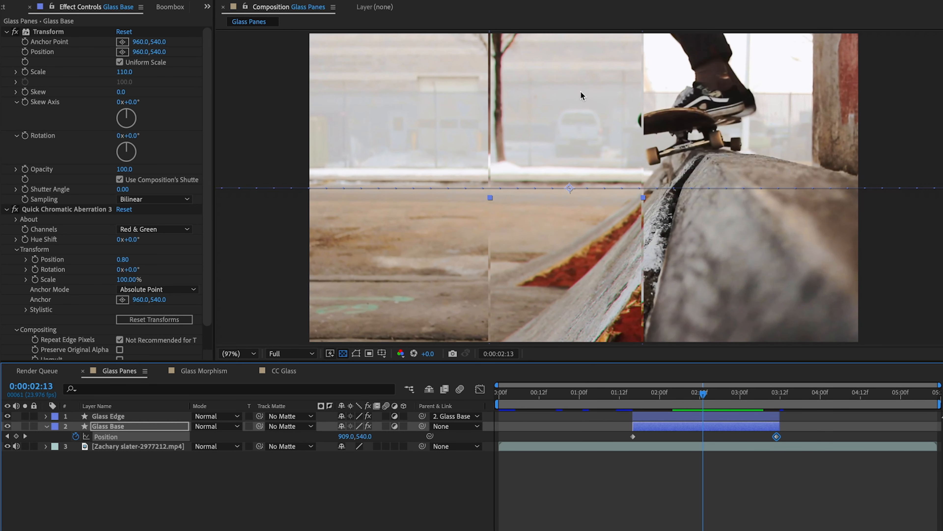
{"action": "key", "text": "w"}
{"action": "left_click_drag", "start_coordinate": [563, 79], "coordinate": [600, 92]}
{"action": "left_click", "coordinate": [696, 526]}
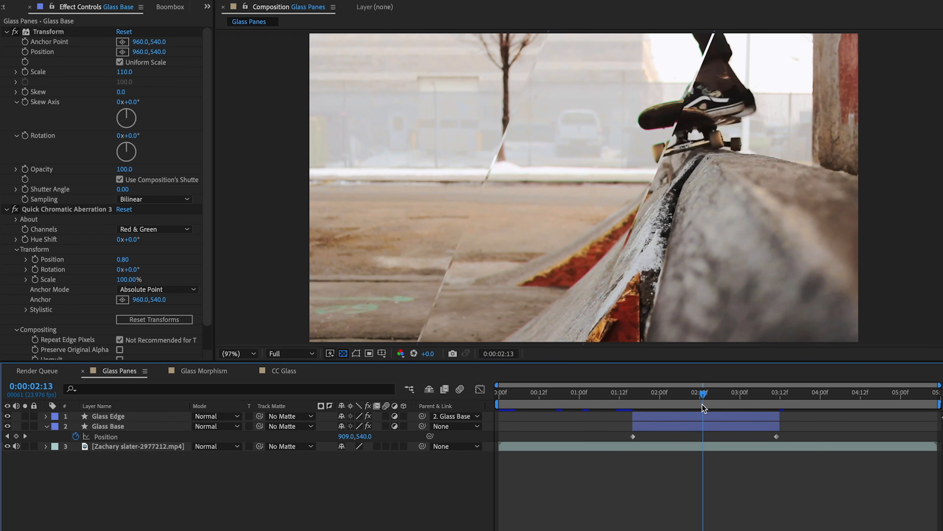
{"action": "mouse_move", "coordinate": [701, 392]}
{"action": "left_mouse_down"}
{"action": "mouse_move", "coordinate": [644, 398]}
{"action": "mouse_move", "coordinate": [784, 393]}
{"action": "mouse_move", "coordinate": [697, 391]}
{"action": "mouse_move", "coordinate": [709, 391]}
{"action": "left_mouse_up"}
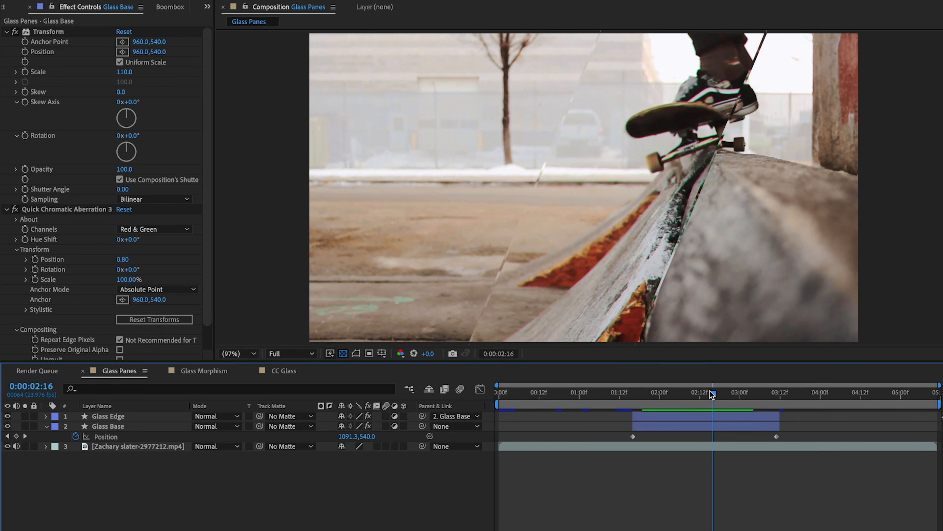
Duplicate the Glass Edge and Glass Base layers together to make a second pane.
{"action": "left_click", "coordinate": [702, 428]}
{"action": "left_click", "coordinate": [700, 415], "text": "shift"}
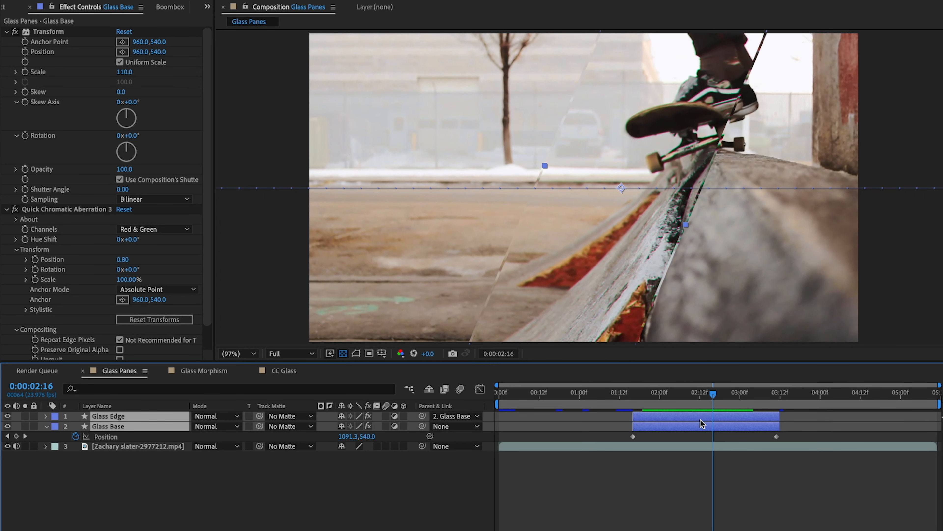
{"action": "key", "text": "ctrl+d"}
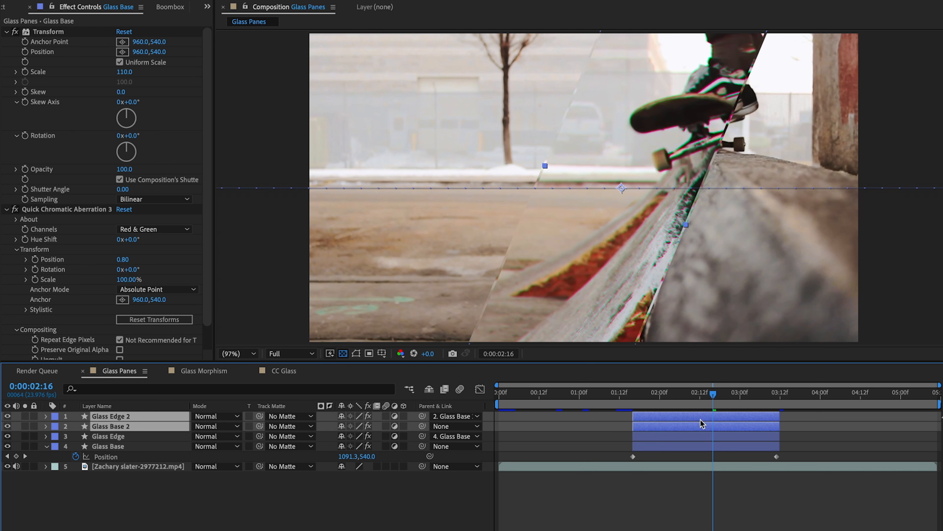
{"action": "left_click", "coordinate": [577, 440]}
Unlink the scale of Glass Base 2 and narrow the pane to 39% width, keeping the height at 100%.
{"action": "left_click", "coordinate": [648, 425]}
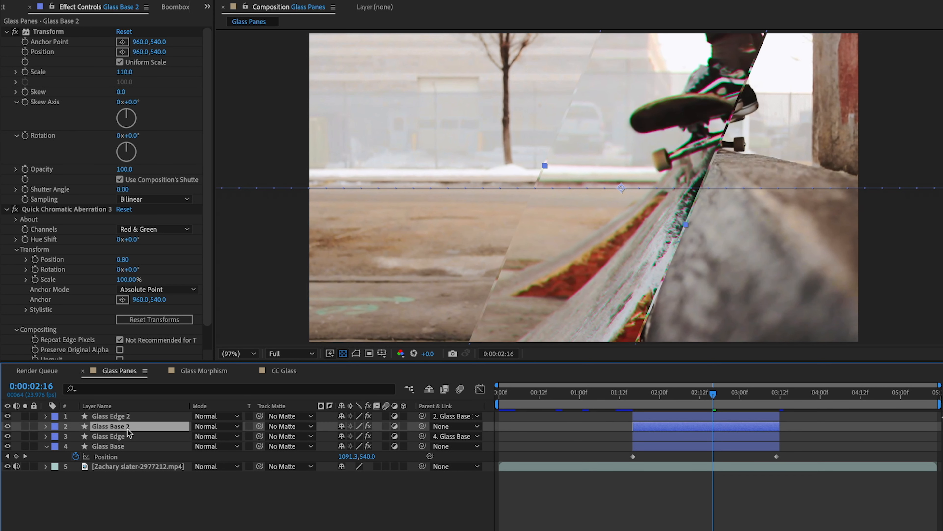
{"action": "key", "text": "s"}
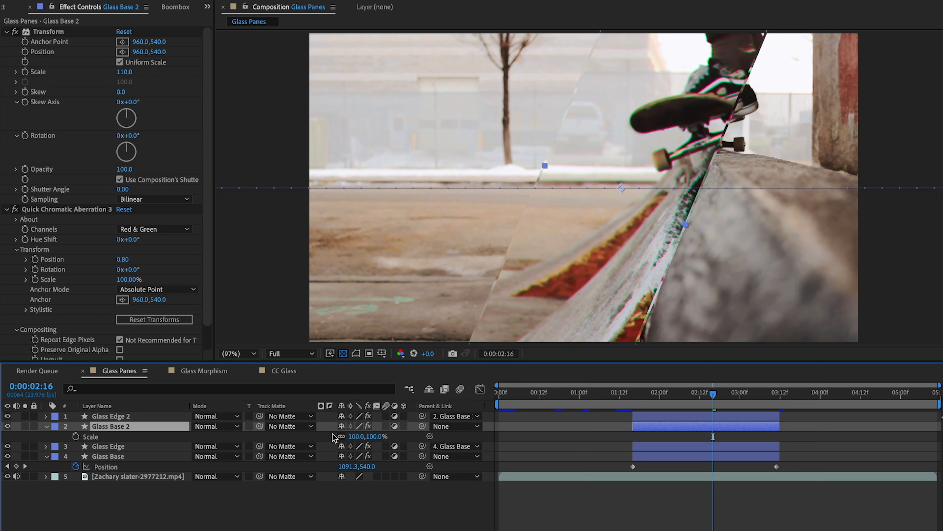
{"action": "left_click", "coordinate": [342, 436]}
{"action": "left_click_drag", "start_coordinate": [357, 436], "coordinate": [319, 436]}
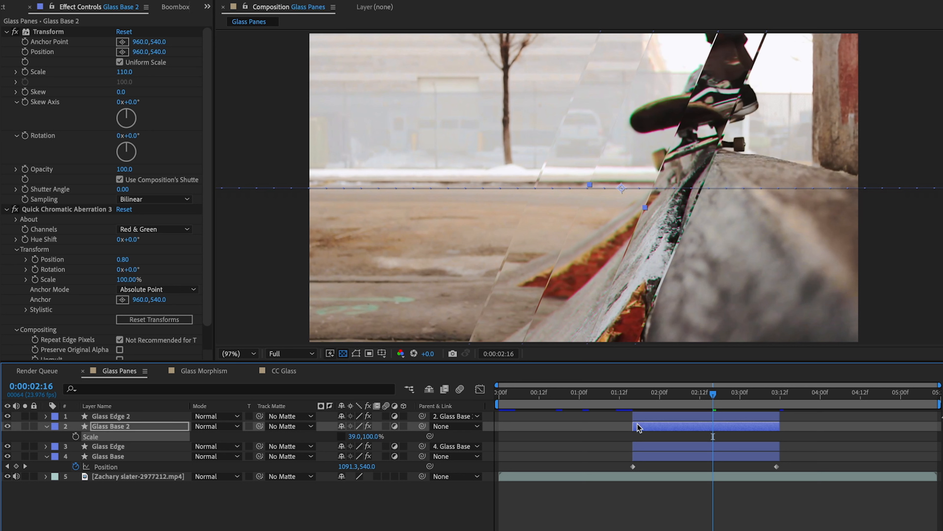
{"action": "left_click", "coordinate": [596, 443]}
Shift Glass Edge 2 and Glass Base 2 about five frames later in time and preview the staggered panes.
{"action": "left_click", "coordinate": [650, 426]}
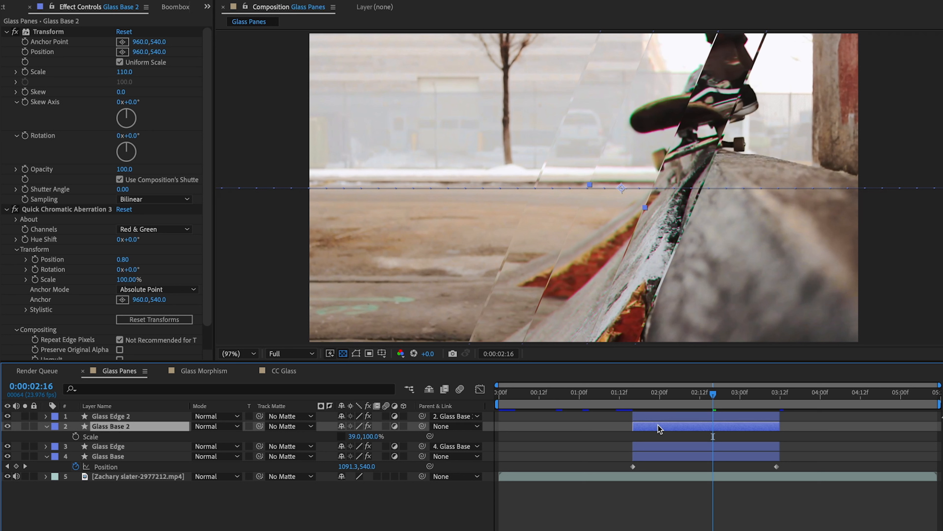
{"action": "left_click", "coordinate": [661, 417], "text": "shift"}
{"action": "left_click_drag", "start_coordinate": [658, 424], "coordinate": [719, 400]}
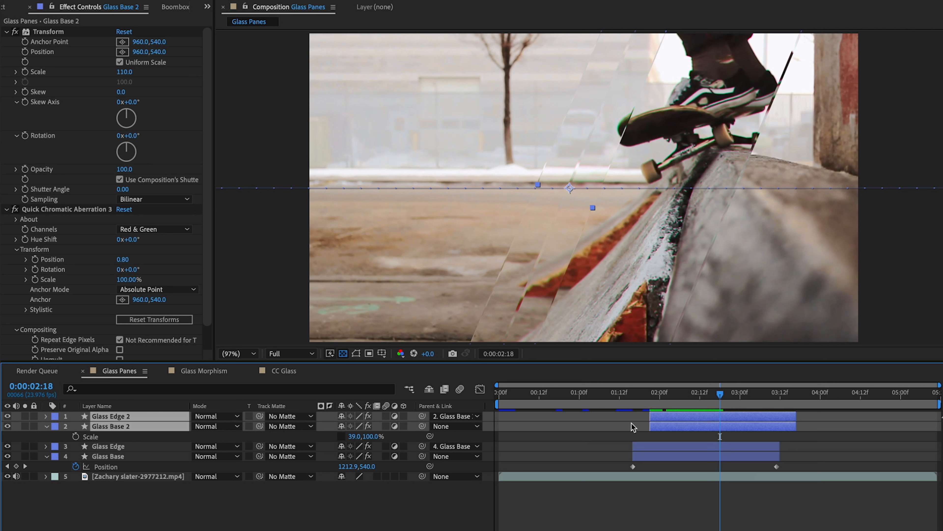
{"action": "left_click_drag", "start_coordinate": [720, 394], "coordinate": [801, 375]}
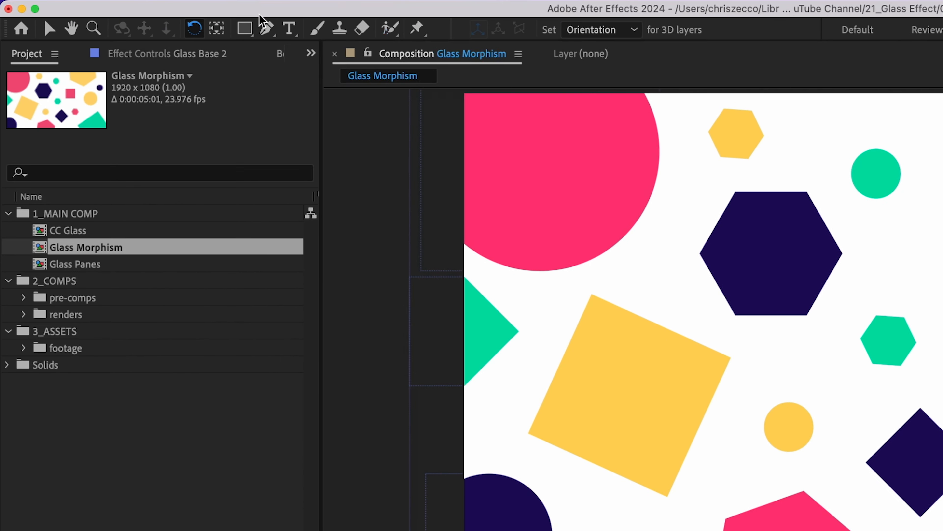
Draw a large rounded rectangle across the middle of the Glass Morphism composition as a new shape layer.
{"action": "left_click", "coordinate": [250, 34]}
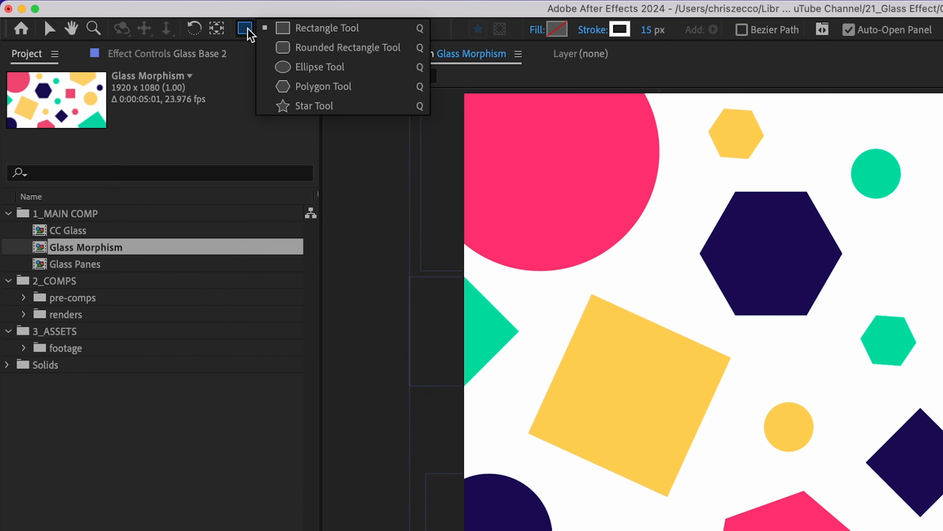
{"action": "left_click", "coordinate": [288, 47]}
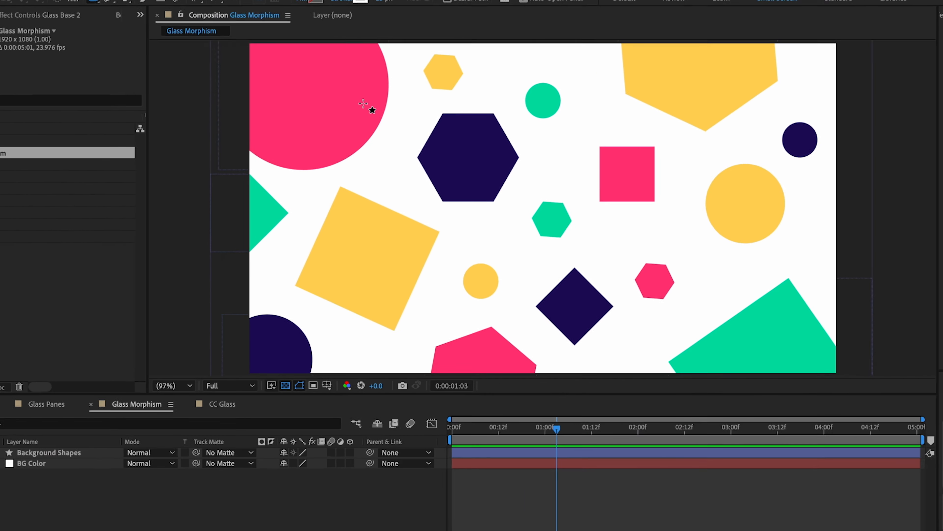
{"action": "left_click_drag", "start_coordinate": [626, 168], "coordinate": [626, 168]}
{"action": "left_click_drag", "start_coordinate": [323, 85], "coordinate": [659, 302]}
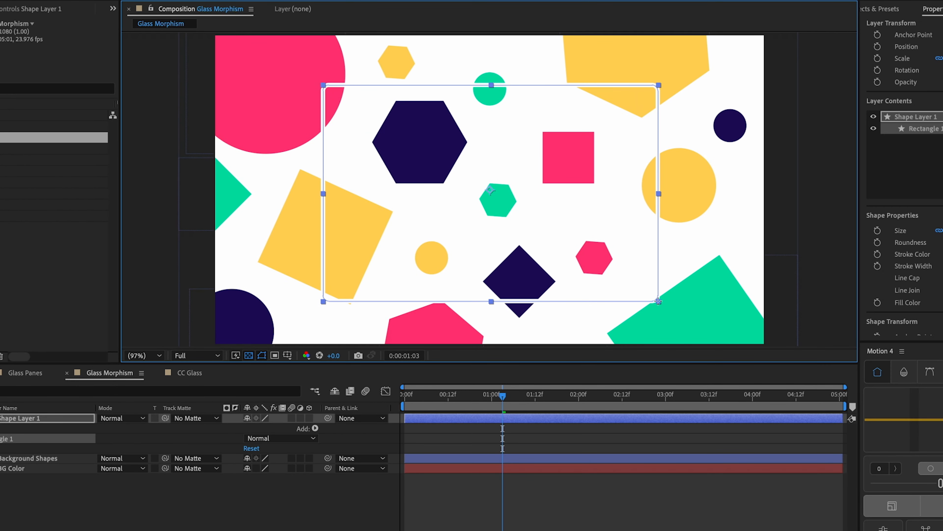
Adjust the corner roundness of the large rectangle until its corners have a generous, medium radius.
{"action": "key", "text": "Up"}
{"action": "key", "text": "Up"}
{"action": "key", "text": "Up"}
{"action": "key", "text": "Up"}
{"action": "key", "text": "Up"}
{"action": "key", "text": "Up"}
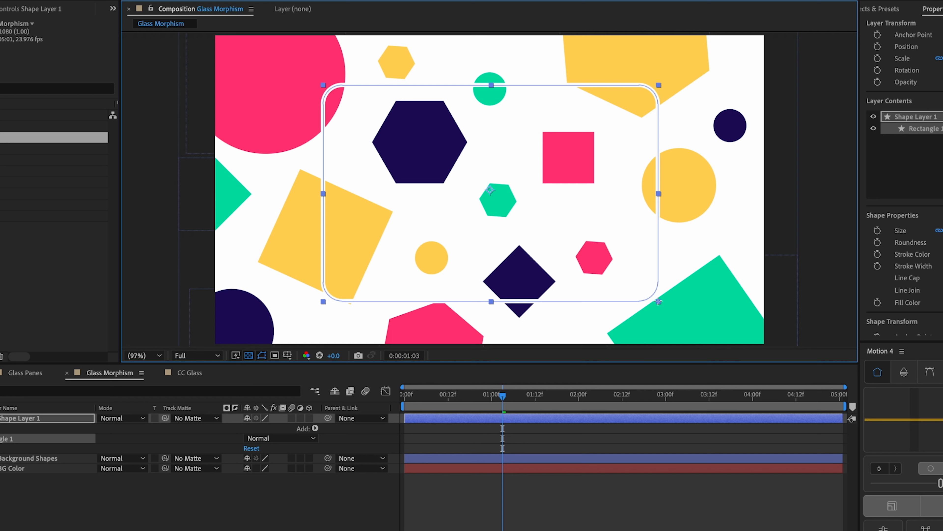
{"action": "key", "text": "Up"}
{"action": "key", "text": "Up"}
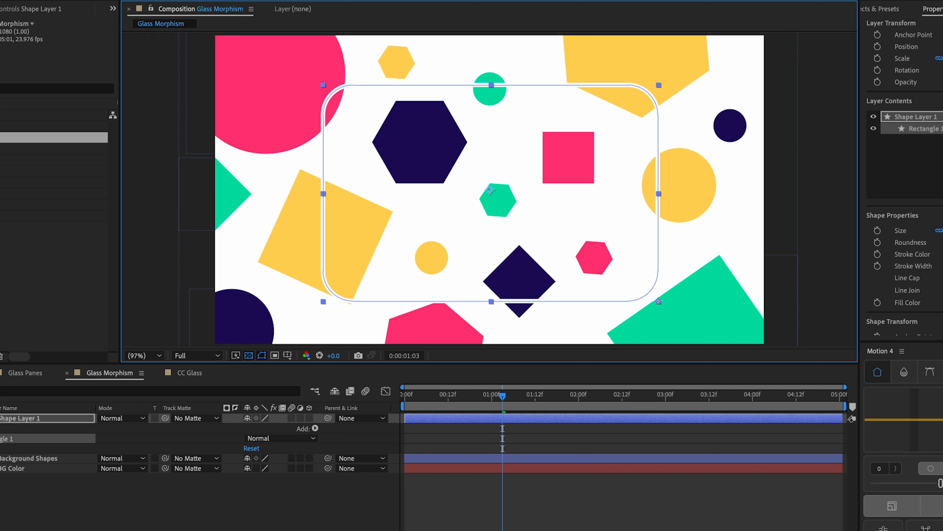
{"action": "key", "text": "Down"}
{"action": "key", "text": "Down"}
{"action": "key", "text": "Down"}
{"action": "key", "text": "Down"}
{"action": "key", "text": "Down"}
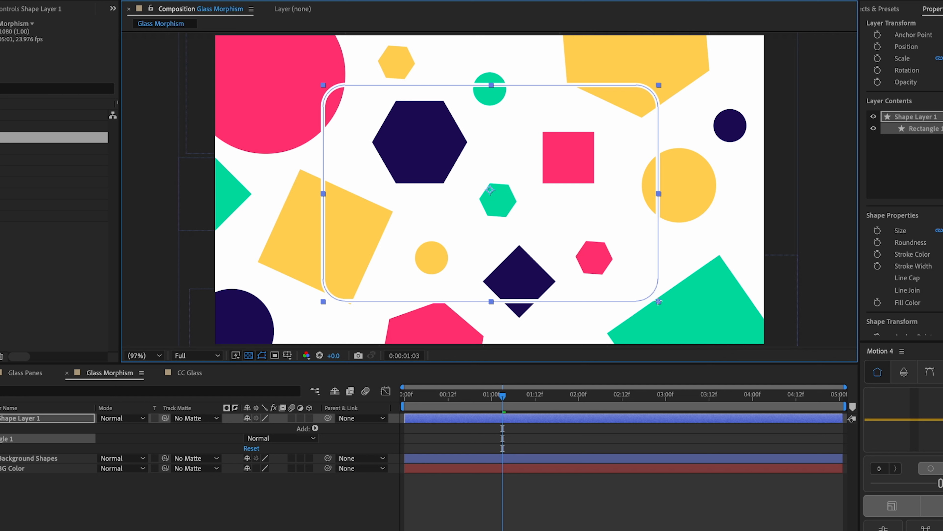
{"action": "key", "text": "Up"}
{"action": "key", "text": "Up"}
{"action": "key", "text": "Up"}
{"action": "key", "text": "Up"}
{"action": "key", "text": "Up"}
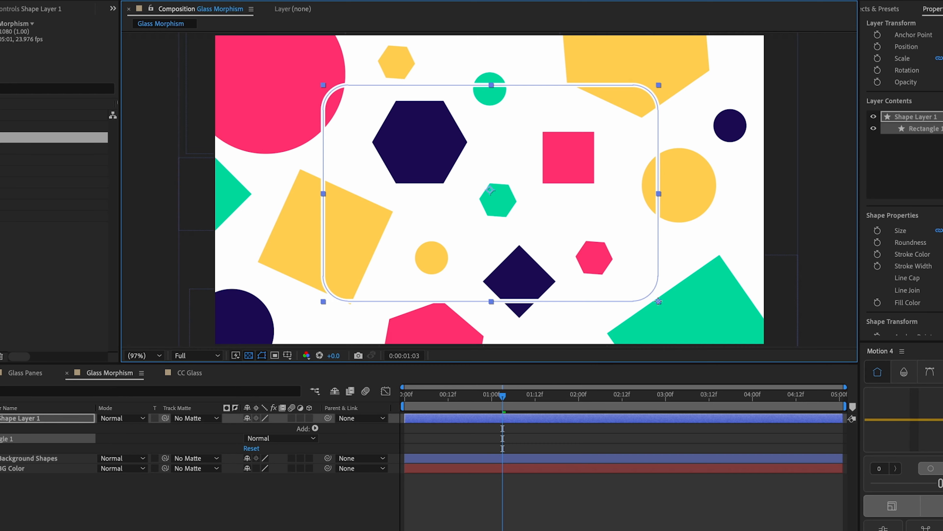
{"action": "key", "text": "Down"}
{"action": "key", "text": "Down"}
{"action": "key", "text": "Down"}
{"action": "key", "text": "Down"}
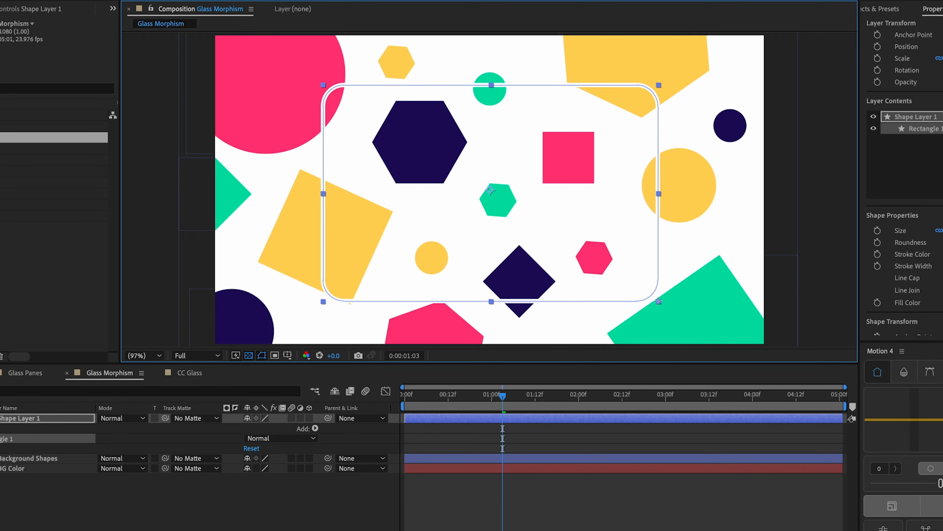
Hide Stroke 1 and show Fill 1 for Rectangle 1 in Shape Layer 1.
{"action": "left_click", "coordinate": [525, 421]}
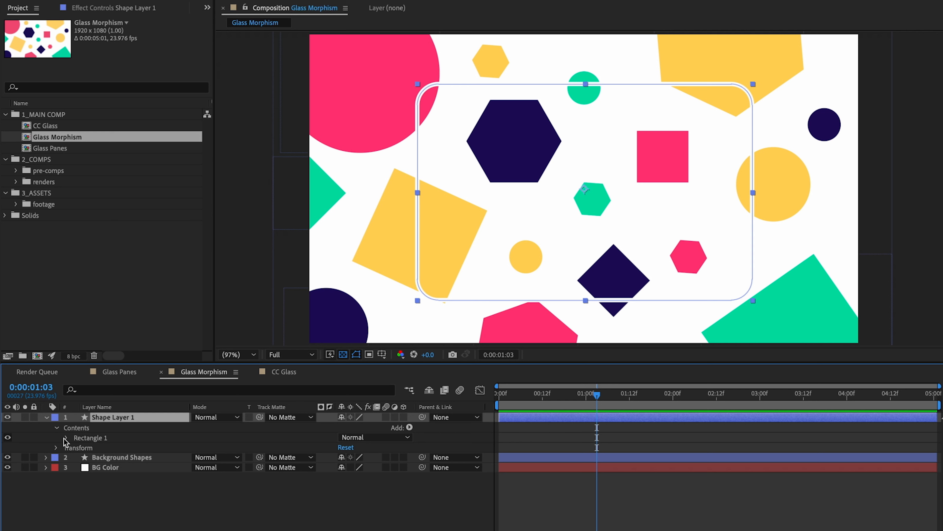
{"action": "left_click", "coordinate": [41, 438]}
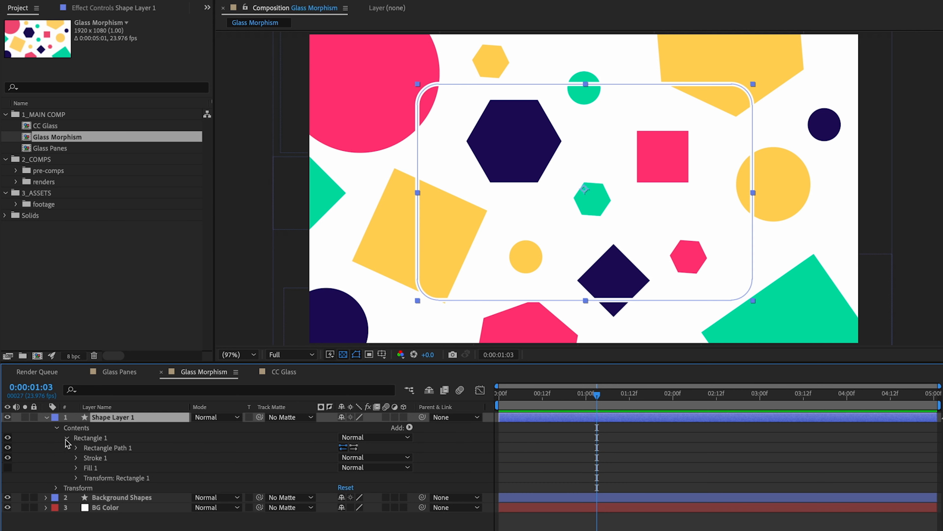
{"action": "left_click", "coordinate": [8, 457]}
{"action": "left_click", "coordinate": [7, 467]}
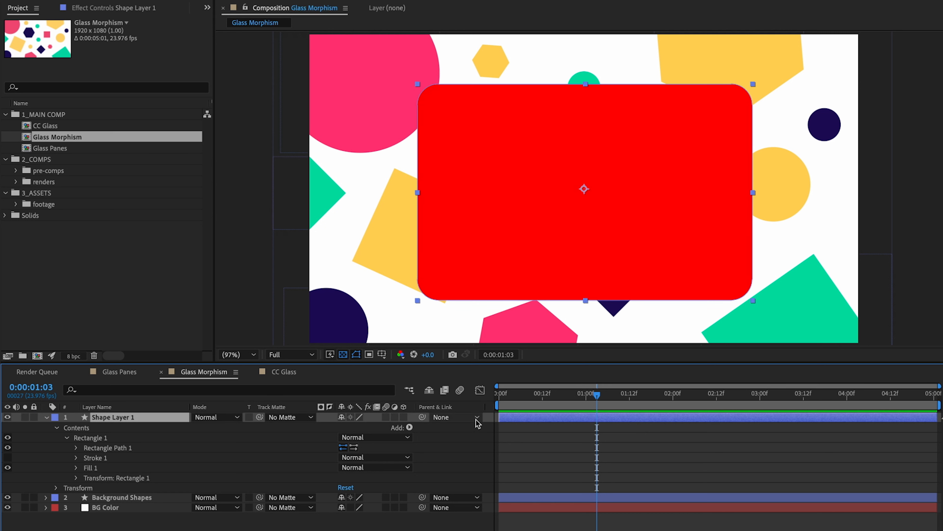
Turn Shape Layer 1 into an adjustment layer, then centre its anchor point and align it to the middle of the composition.
{"action": "left_click", "coordinate": [395, 417]}
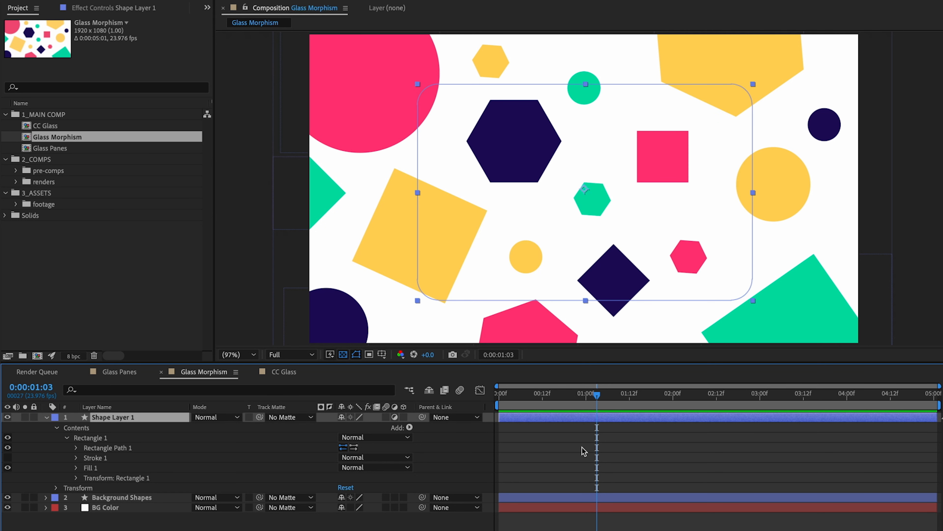
{"action": "left_click", "coordinate": [622, 425]}
{"action": "left_click", "coordinate": [622, 419]}
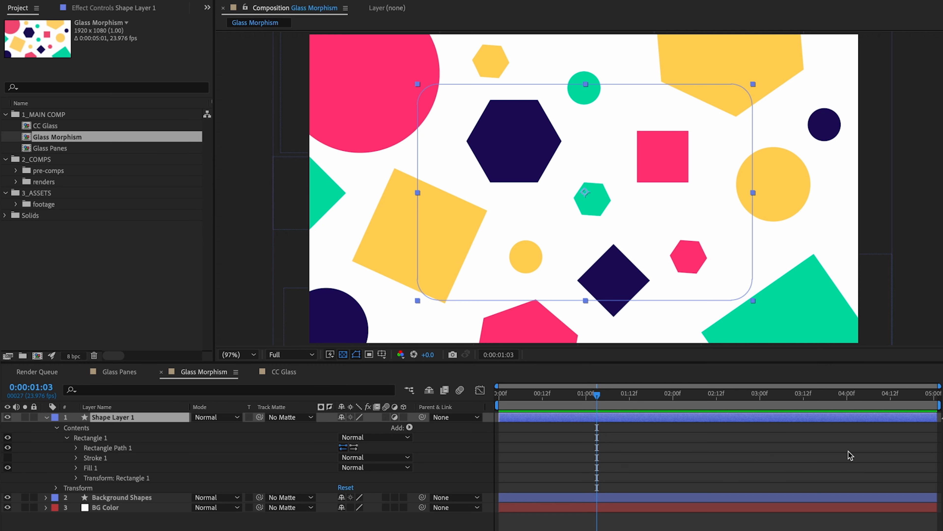
{"action": "key", "text": "super+Home"}
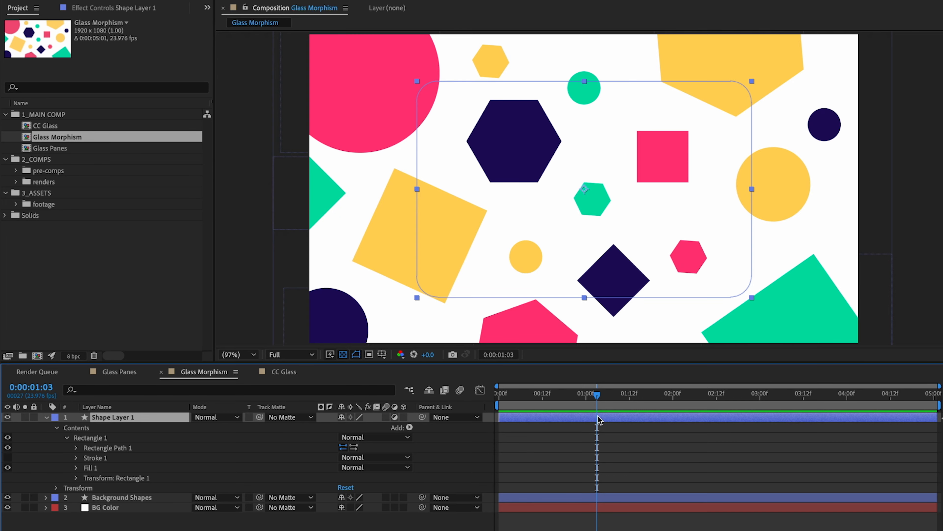
Apply the Fast Box Blur effect to Shape Layer 1 with a Blur Radius of 15.
{"action": "key", "text": "ctrl+space"}
{"action": "type", "text": "fast"}
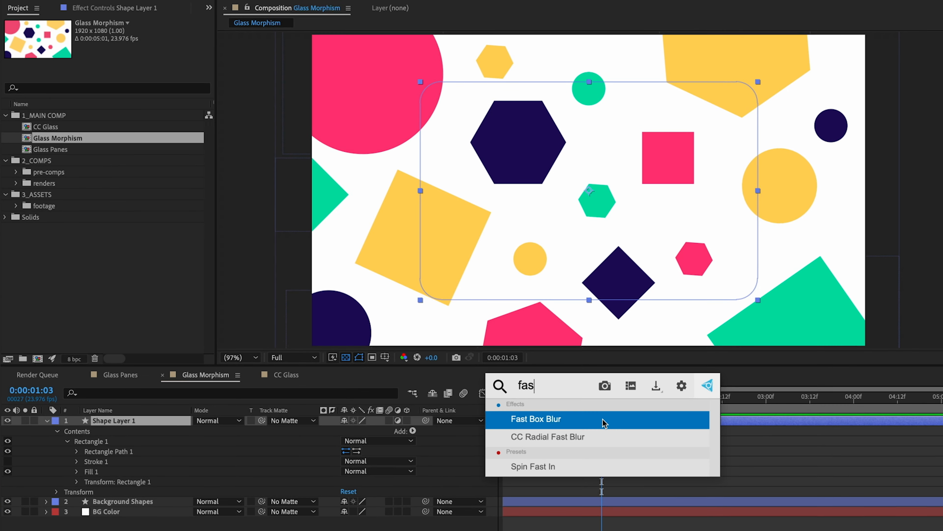
{"action": "key", "text": "Return"}
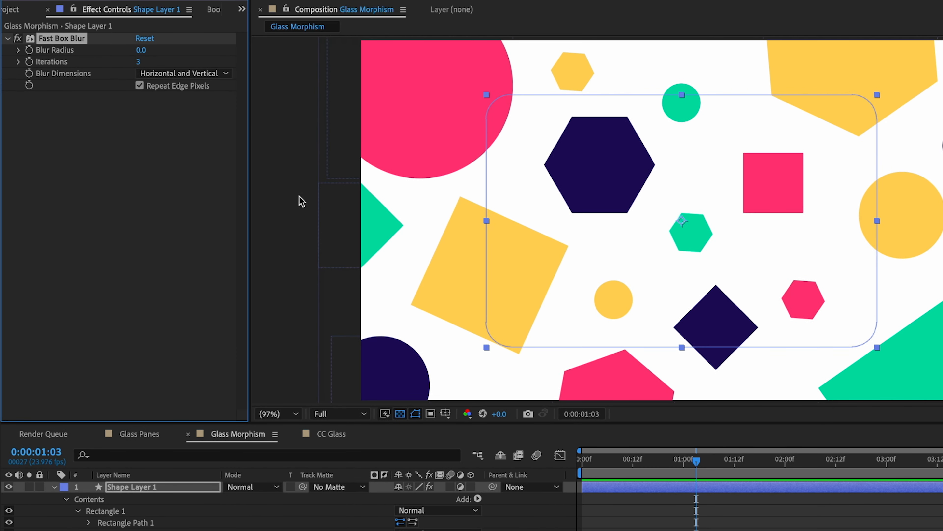
{"action": "left_click_drag", "start_coordinate": [142, 49], "coordinate": [148, 48]}
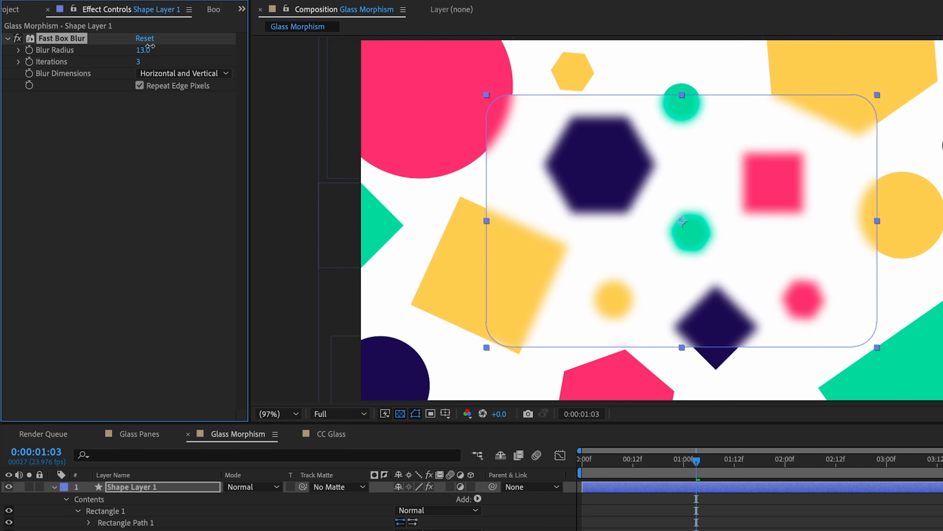
{"action": "left_click", "coordinate": [141, 50]}
{"action": "type", "text": "15"}
{"action": "key", "text": "Return"}
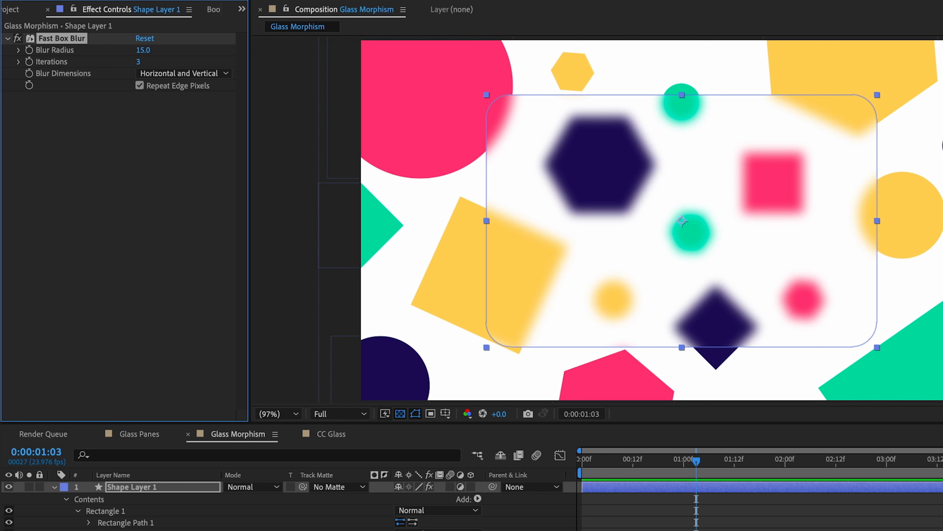
Set the Fast Box Blur iterations to 30 and deselect the layer to check the frosted look.
{"action": "left_click", "coordinate": [138, 61]}
{"action": "type", "text": "30"}
{"action": "key", "text": "Return"}
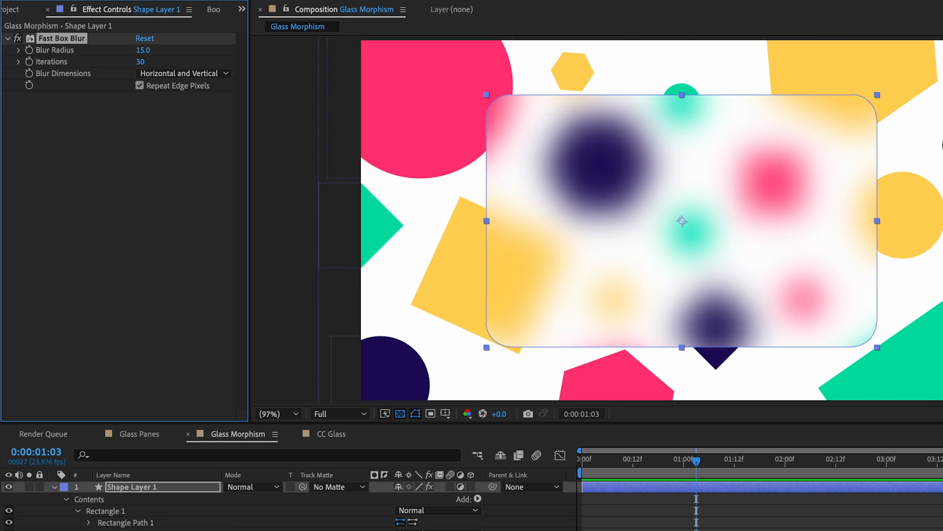
{"action": "left_click", "coordinate": [658, 528]}
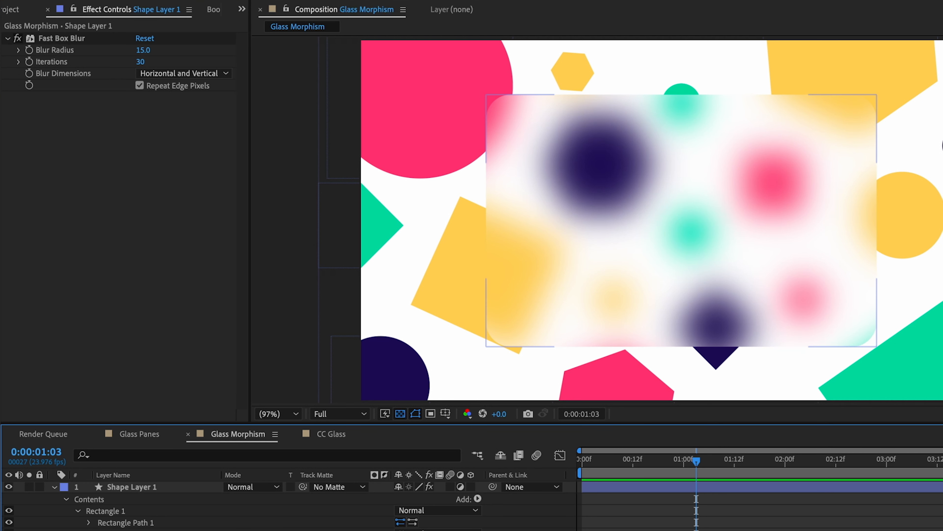
Add the Noise HLS effect to Shape Layer 1 and set its noise type to Grain.
{"action": "left_click_drag", "start_coordinate": [670, 268], "coordinate": [652, 293]}
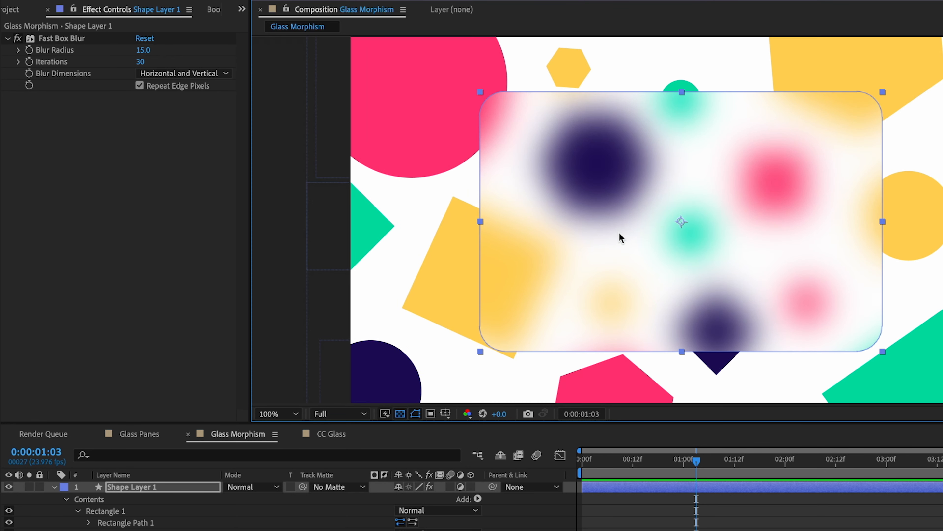
{"action": "scroll", "coordinate": [618, 230], "scroll_direction": "up", "scroll_amount": 1}
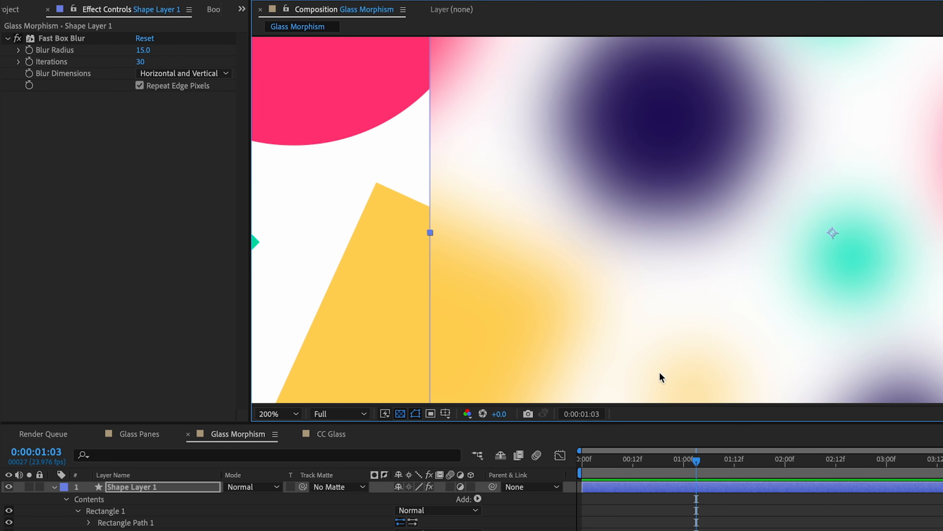
{"action": "left_click", "coordinate": [678, 487]}
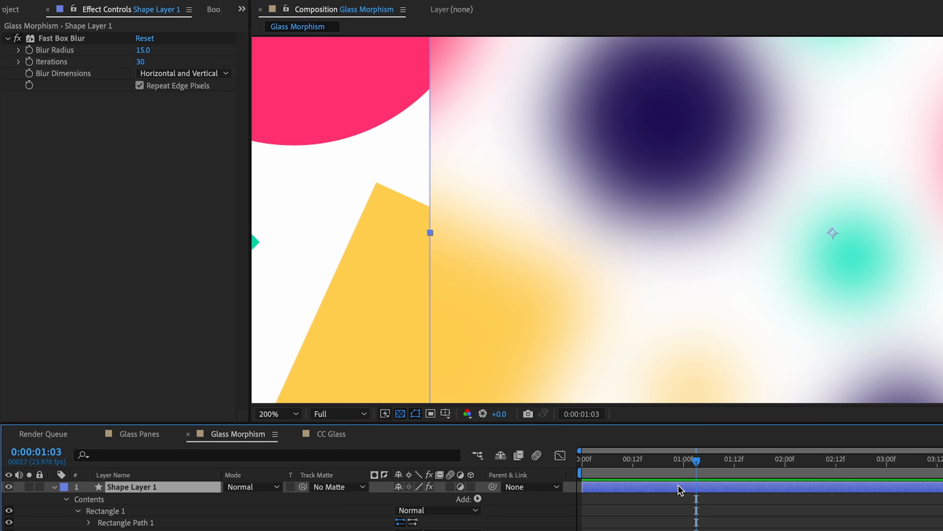
{"action": "key", "text": "ctrl+space"}
{"action": "type", "text": "noise"}
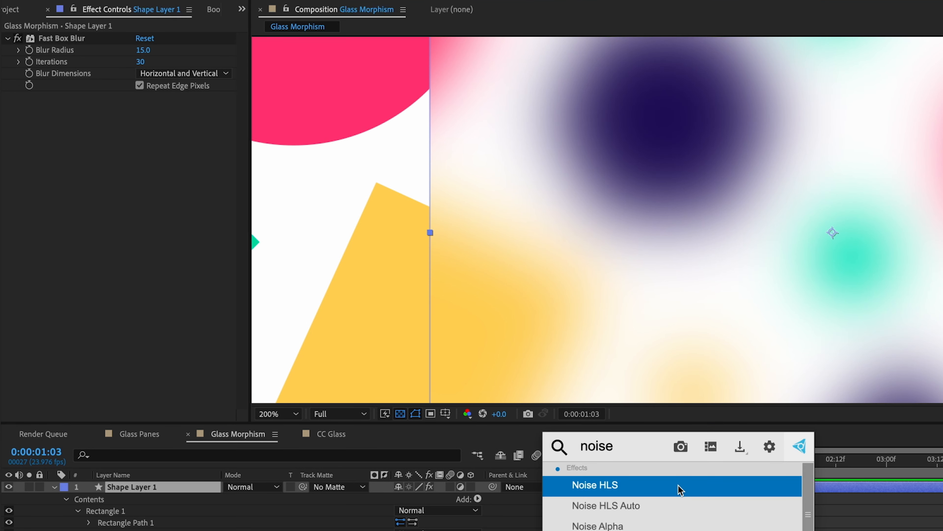
{"action": "key", "text": "Return"}
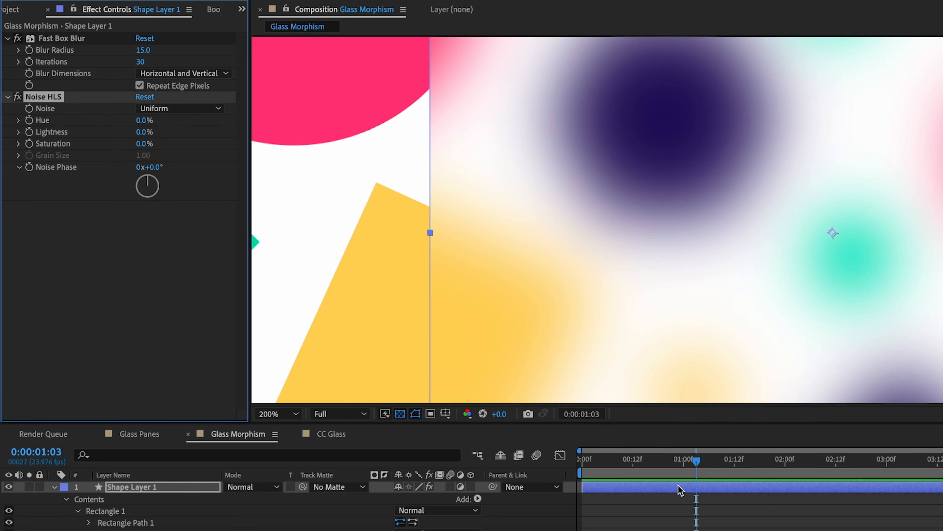
{"action": "left_click", "coordinate": [189, 109]}
{"action": "left_click", "coordinate": [167, 153]}
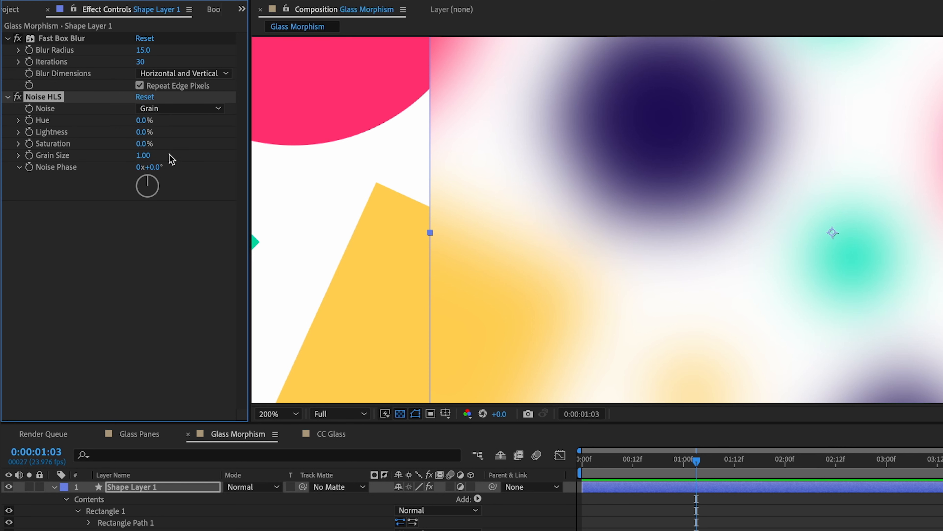
Set the Noise HLS Lightness to 3% and view the whole panel without its selection outline.
{"action": "left_click", "coordinate": [144, 132]}
{"action": "key", "text": "Return"}
{"action": "key", "text": "shift+slash"}
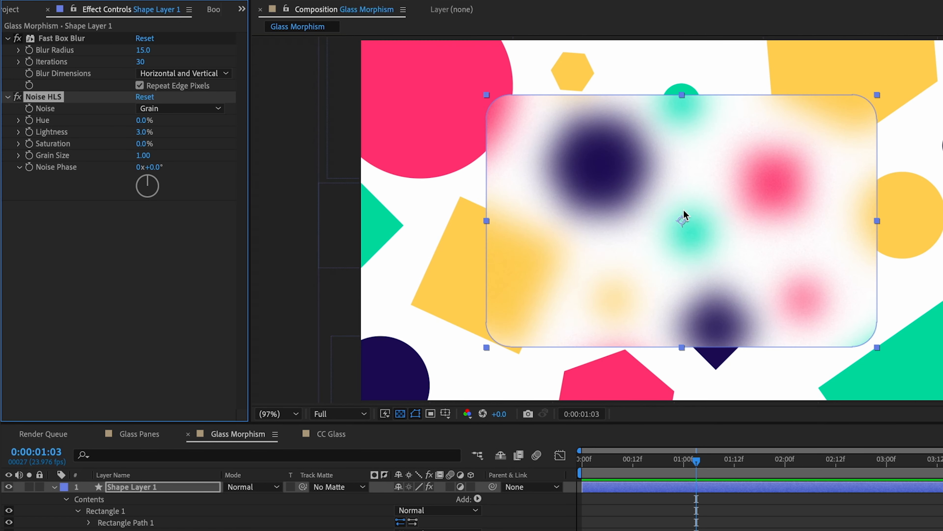
{"action": "left_click", "coordinate": [744, 518]}
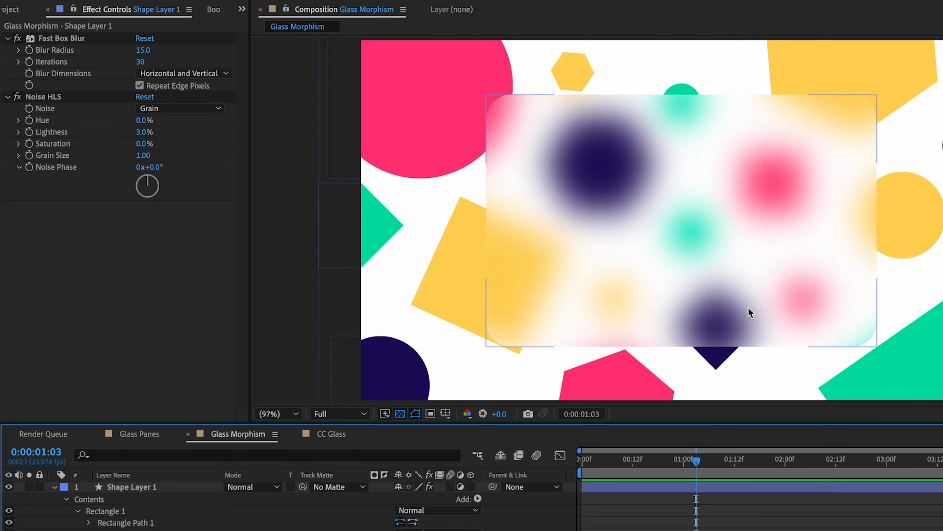
Rename Shape Layer 1 as Base Frosted.
{"action": "left_click", "coordinate": [667, 483]}
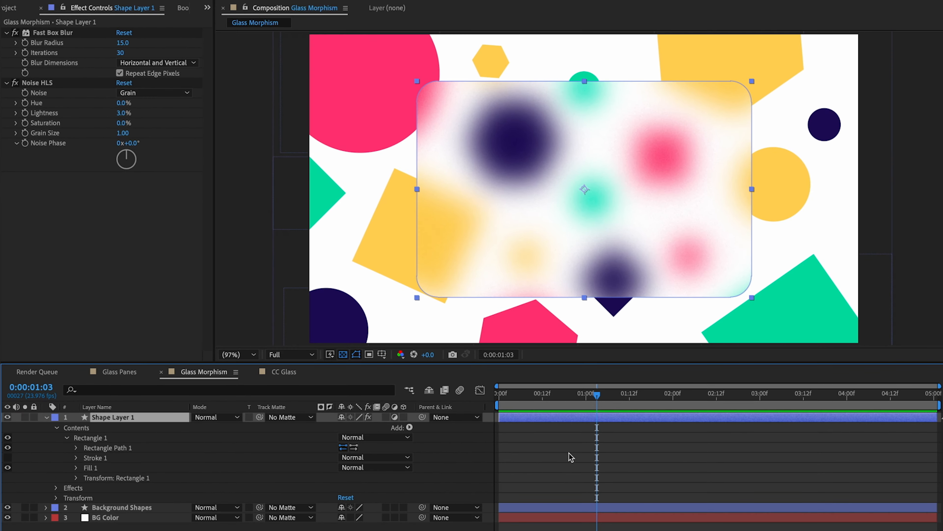
{"action": "key", "text": "Return"}
{"action": "type", "text": "Base Frosted"}
{"action": "key", "text": "Return"}
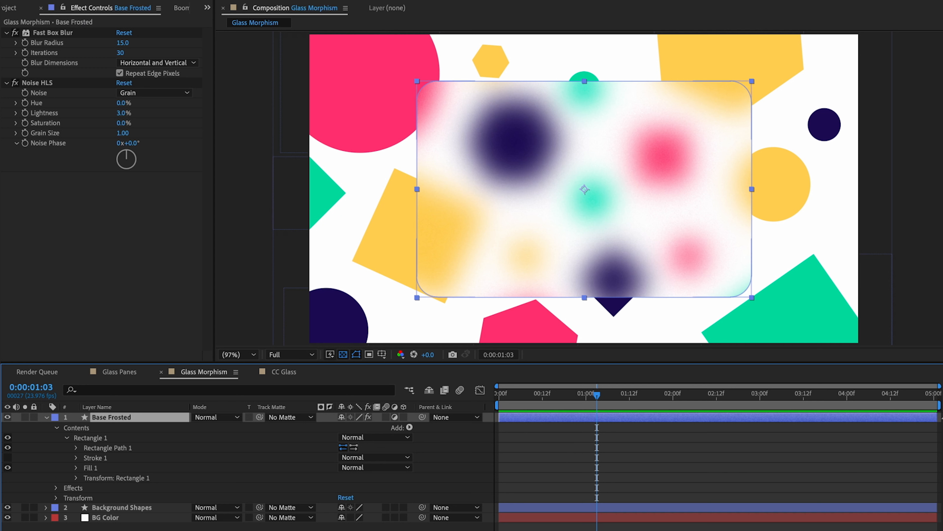
Duplicate the Base Frosted layer and name the copy Glass Edge.
{"action": "key", "text": "ctrl+d"}
{"action": "key", "text": "Return"}
{"action": "type", "text": "Glass Edge"}
{"action": "key", "text": "Return"}
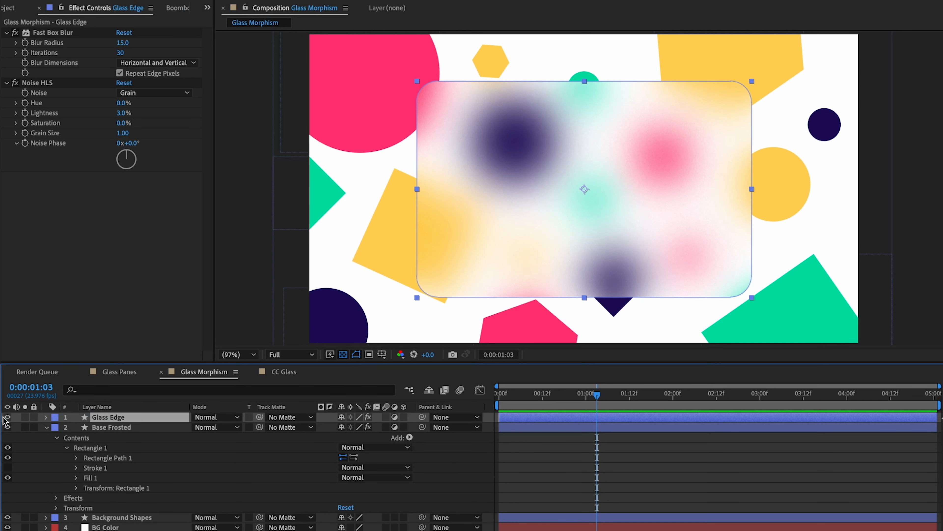
Show Stroke 1 and hide Fill 1 for Rectangle 1 in the Glass Edge layer.
{"action": "left_click", "coordinate": [47, 417]}
{"action": "left_click", "coordinate": [57, 428]}
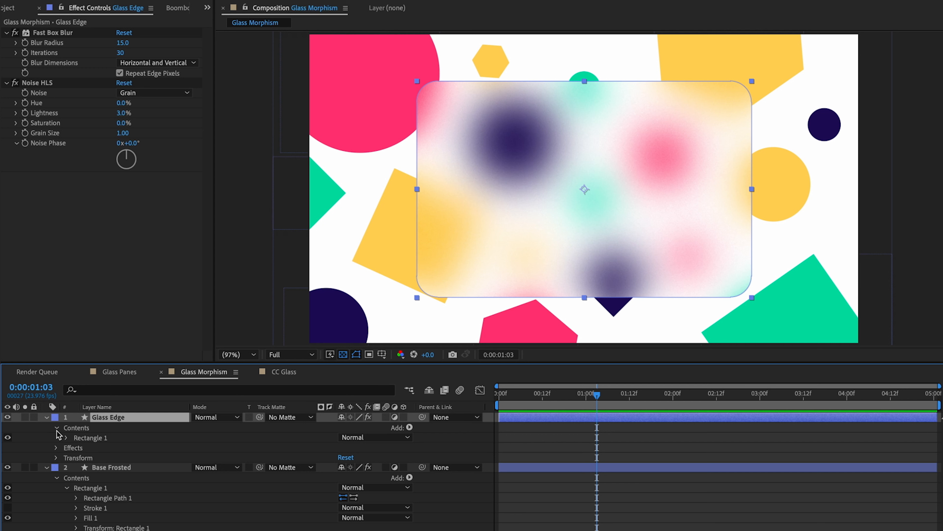
{"action": "left_click", "coordinate": [66, 438]}
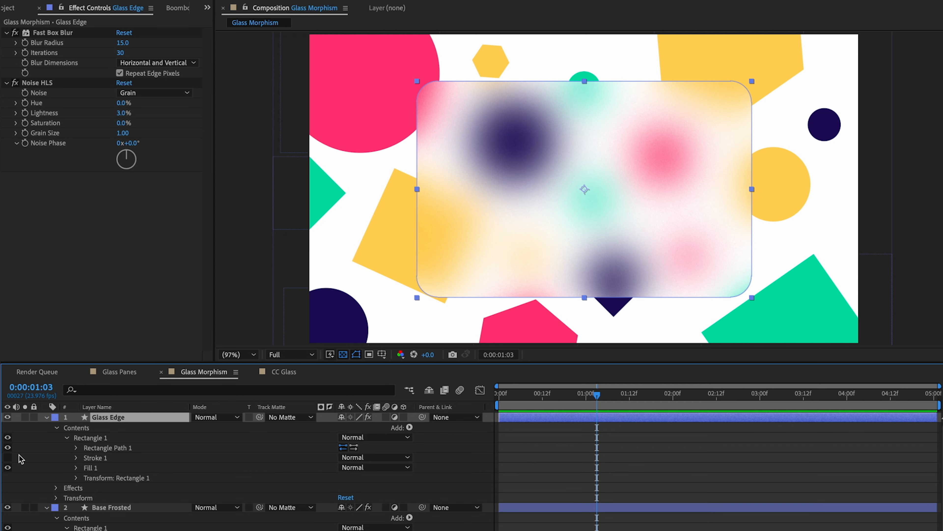
{"action": "left_click", "coordinate": [8, 457]}
{"action": "left_click", "coordinate": [8, 467]}
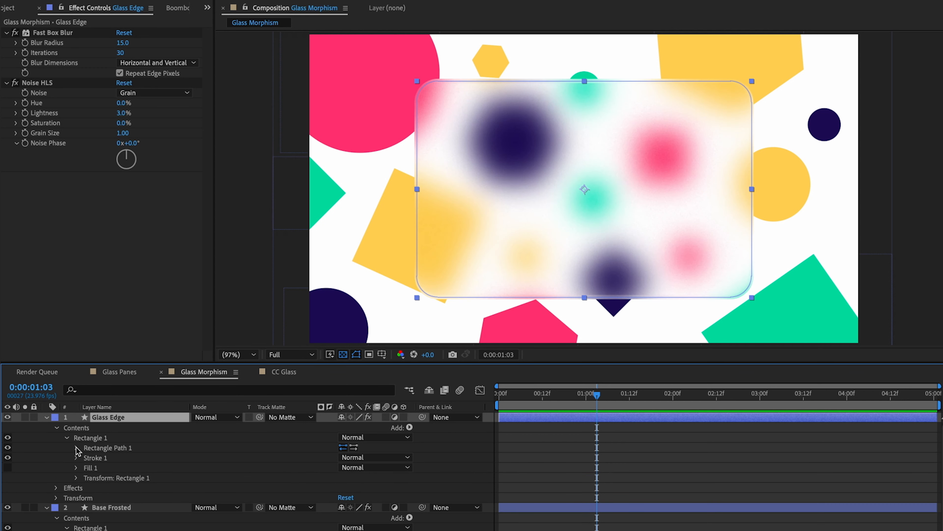
Set the Stroke Width of the Glass Edge rectangle to 8.
{"action": "left_click", "coordinate": [76, 458]}
{"action": "left_click", "coordinate": [344, 497]}
{"action": "type", "text": "8"}
{"action": "key", "text": "Return"}
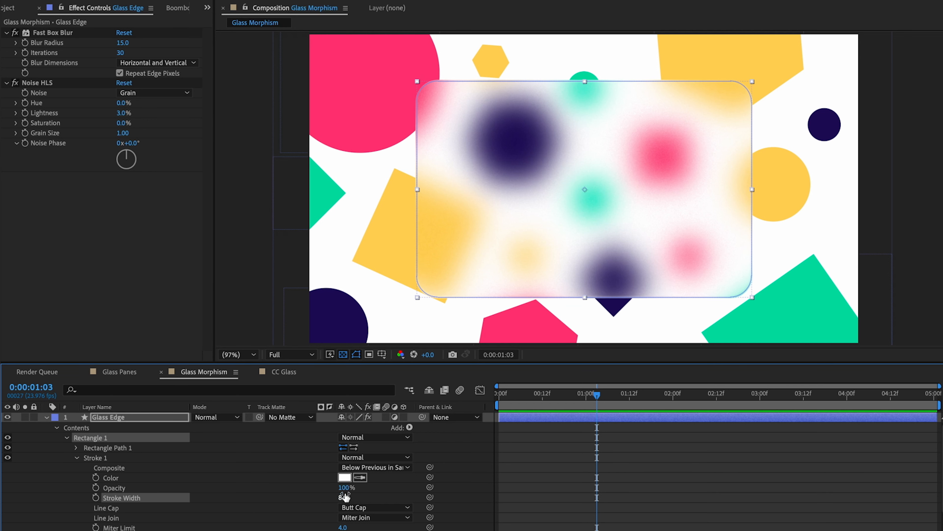
{"action": "left_click", "coordinate": [605, 468]}
Apply the Fill effect to the Glass Edge layer.
{"action": "scroll", "coordinate": [477, 90], "scroll_direction": "up", "scroll_amount": 3}
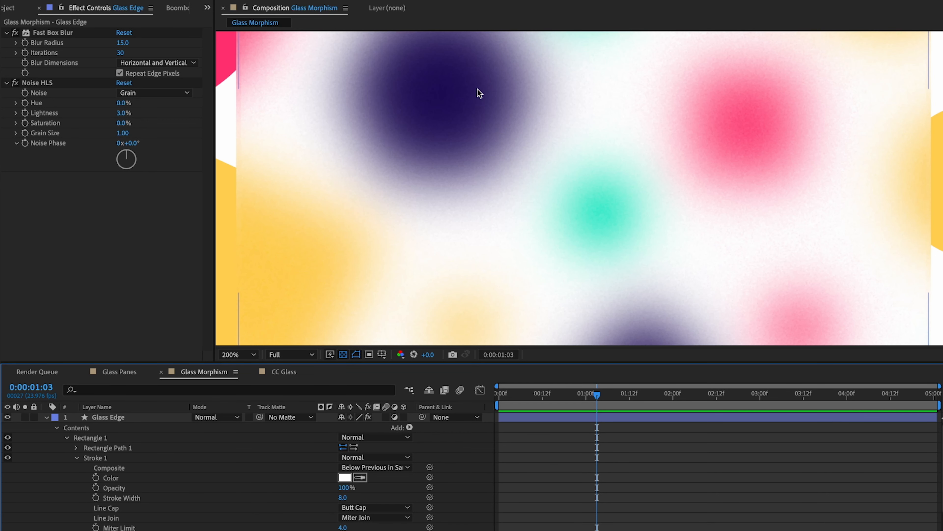
{"action": "scroll", "coordinate": [478, 91], "scroll_direction": "up", "scroll_amount": 2}
{"action": "left_click", "coordinate": [126, 417]}
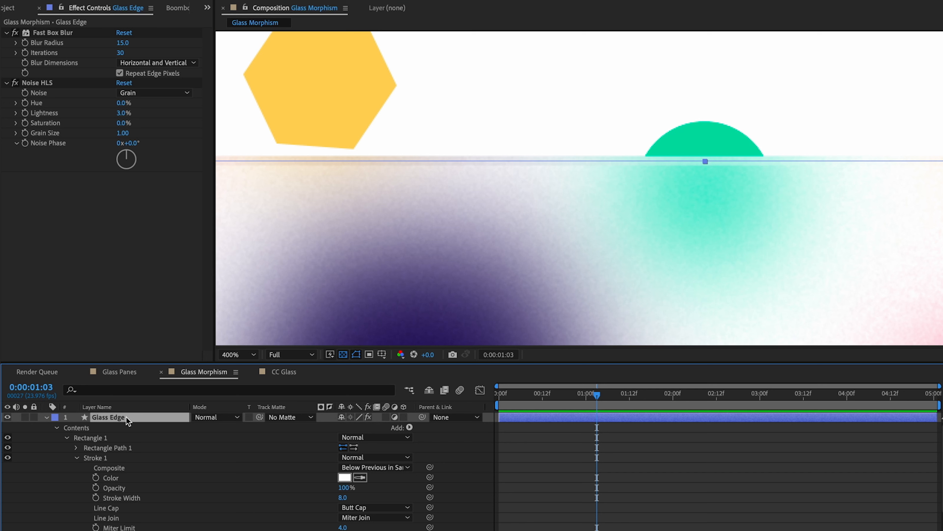
{"action": "key", "text": "ctrl+space"}
{"action": "type", "text": "fill"}
{"action": "left_click", "coordinate": [126, 417]}
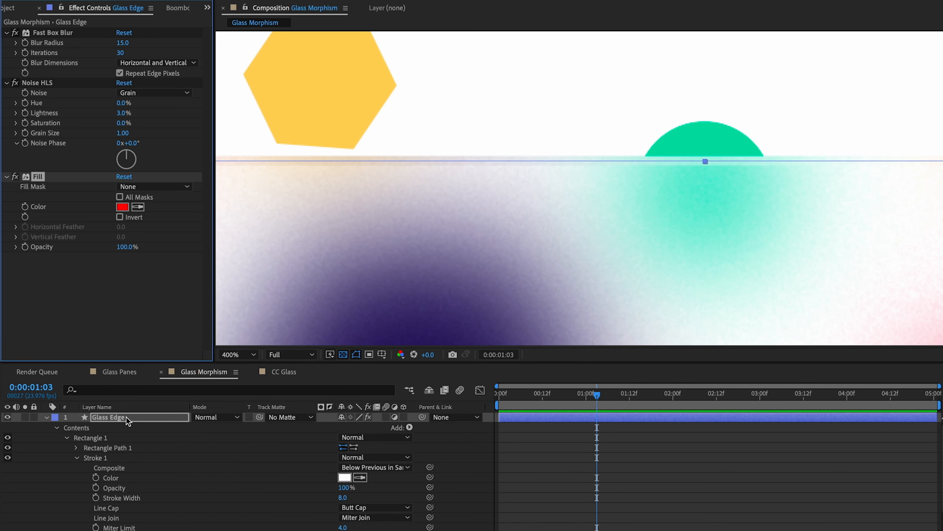
Set the Fill effect's color on the Glass Edge layer to white, FFFFFF.
{"action": "left_click", "coordinate": [127, 206]}
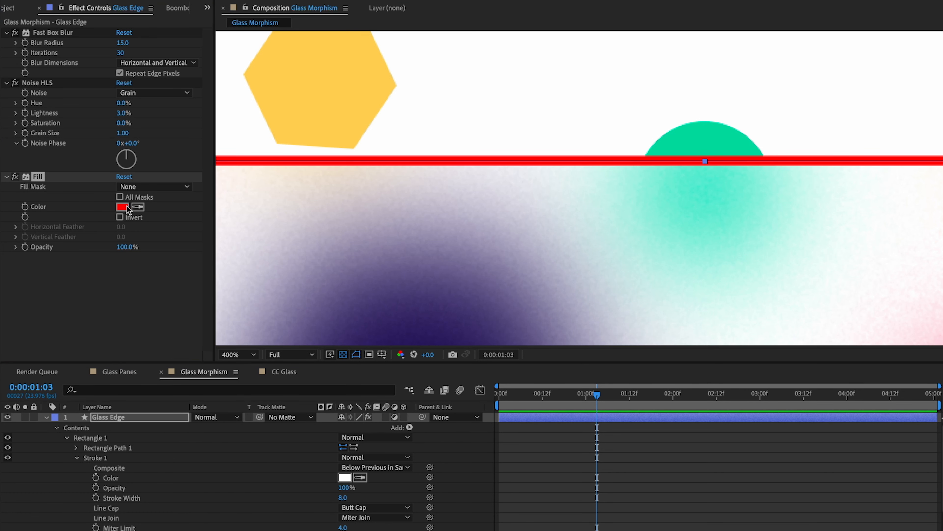
{"action": "type", "text": "ffffff"}
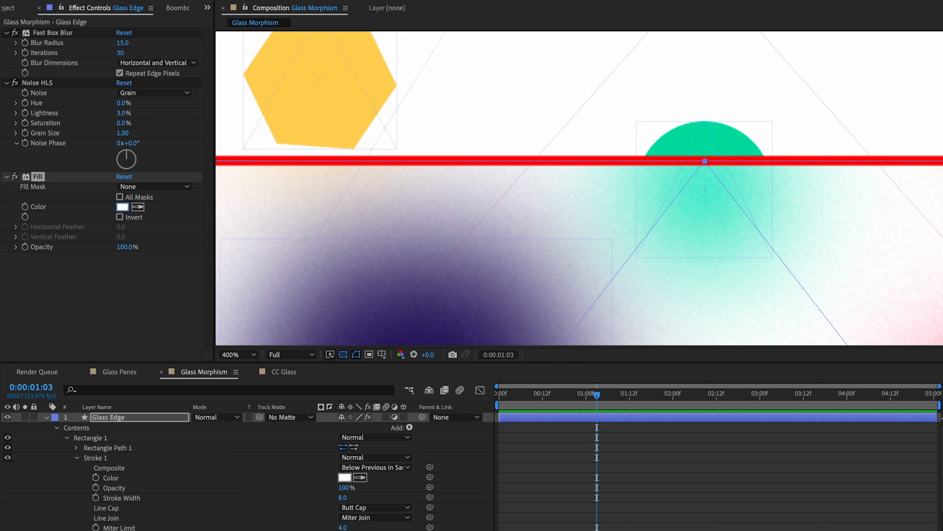
{"action": "key", "text": "Return"}
{"action": "left_click_drag", "start_coordinate": [473, 49], "coordinate": [486, 85]}
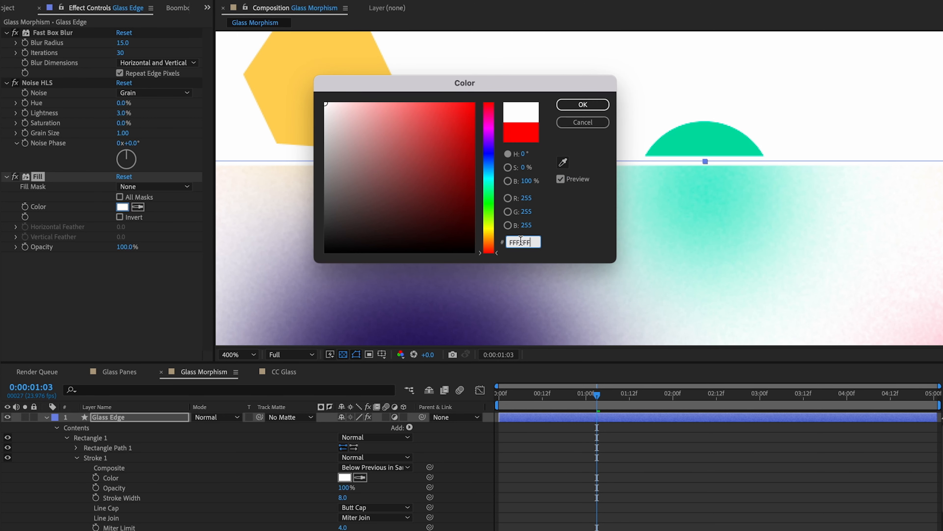
{"action": "left_click", "coordinate": [581, 106]}
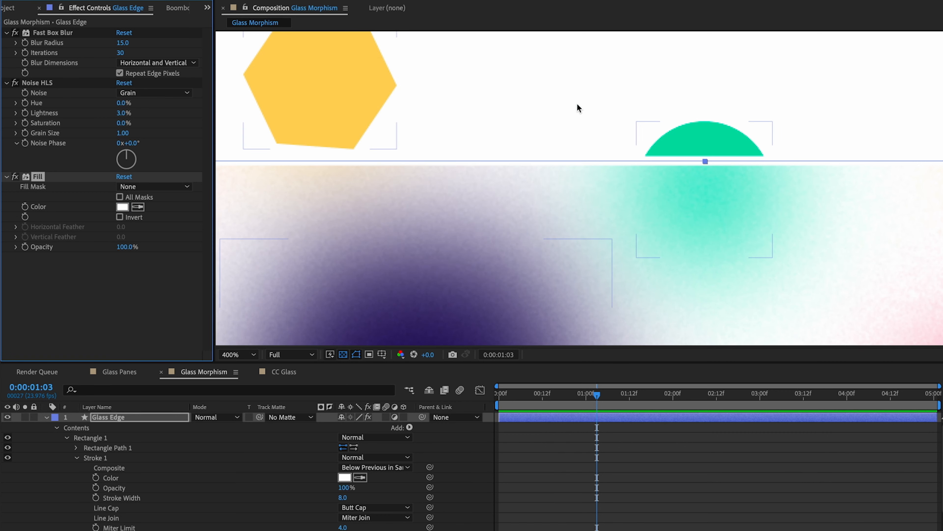
Set the Glass Edge layer's opacity to 15%.
{"action": "left_click", "coordinate": [151, 417]}
{"action": "key", "text": "t"}
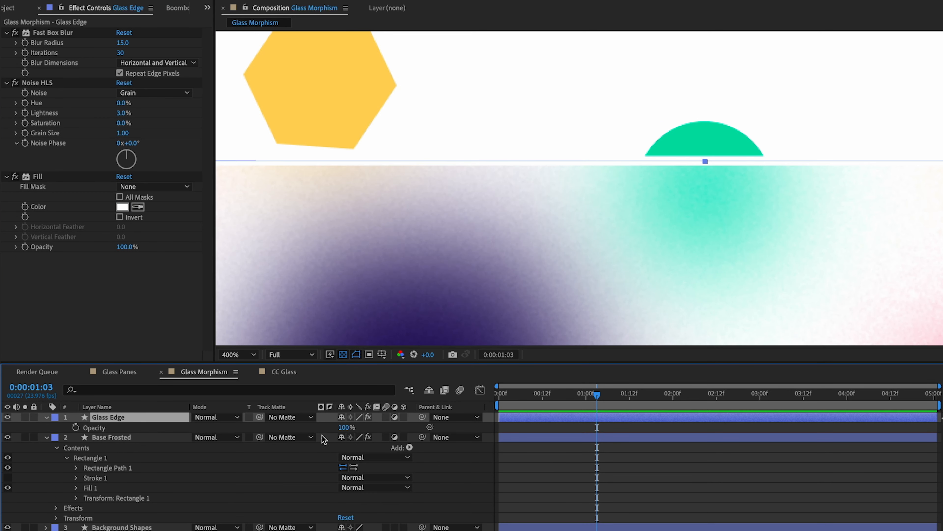
{"action": "left_click", "coordinate": [345, 428]}
{"action": "type", "text": "15"}
{"action": "key", "text": "Return"}
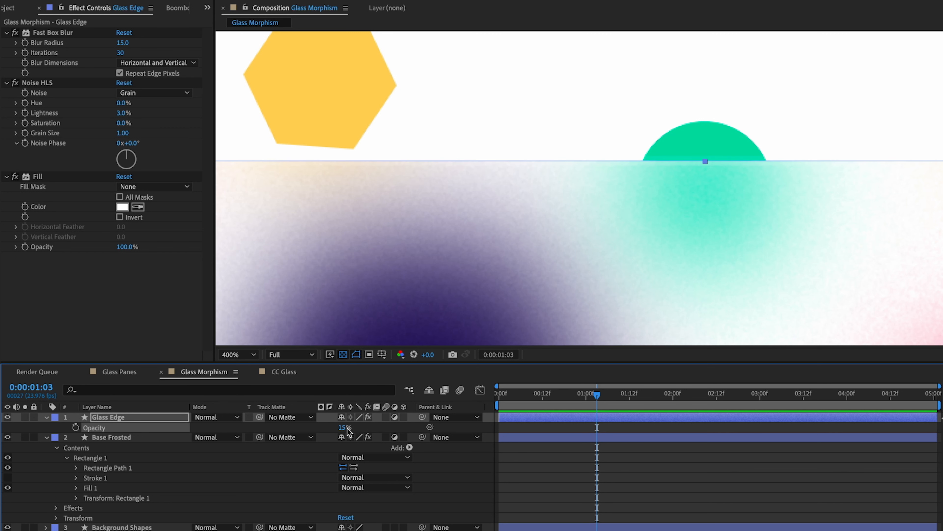
{"action": "left_click", "coordinate": [658, 486]}
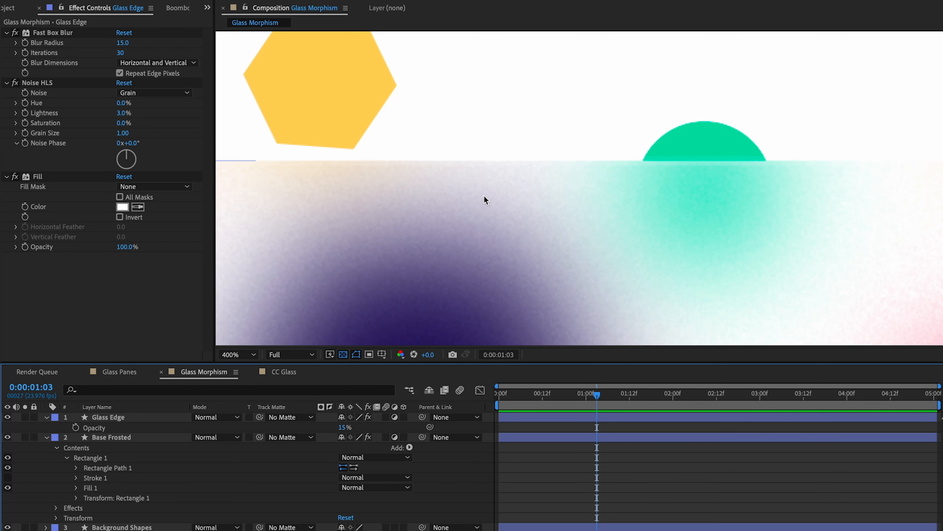
Set the Glass Edge layer's opacity to 35% and fit the whole composition in the viewer.
{"action": "key", "text": "period"}
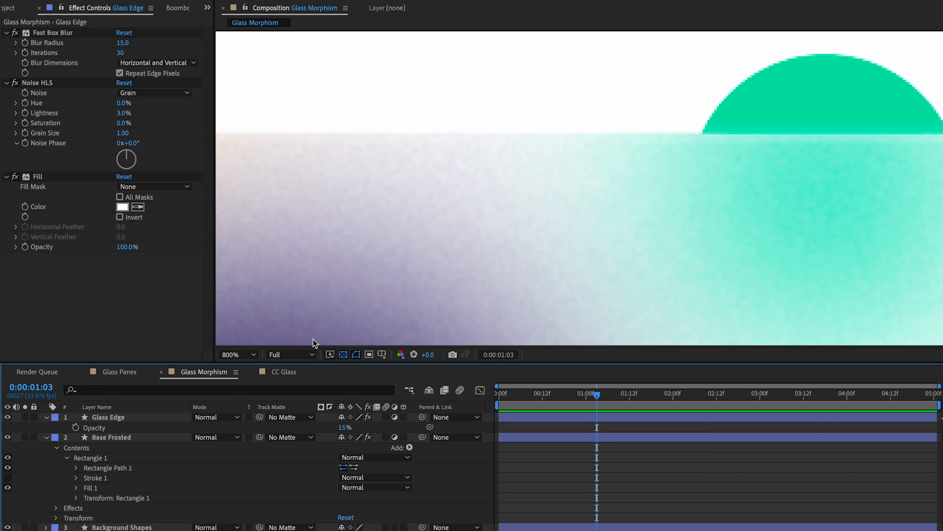
{"action": "left_click", "coordinate": [341, 427]}
{"action": "type", "text": "35"}
{"action": "key", "text": "Return"}
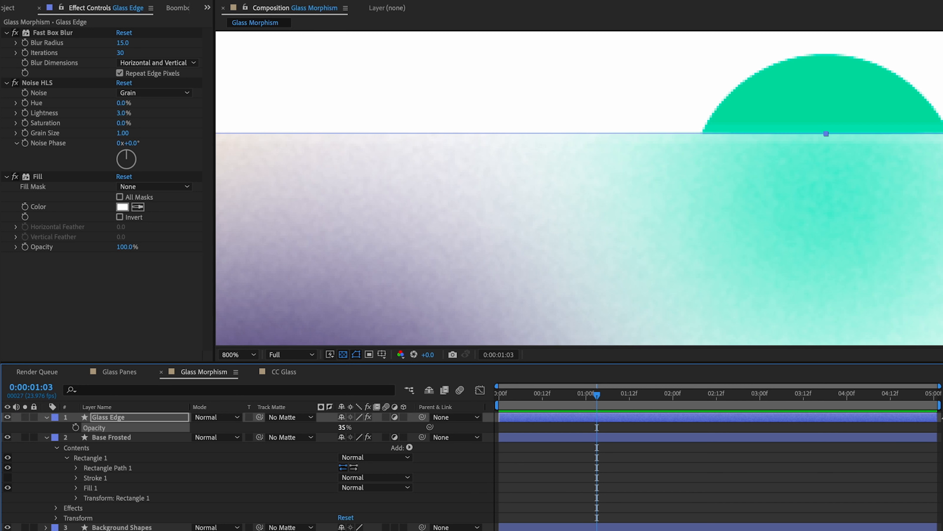
{"action": "left_click", "coordinate": [532, 502]}
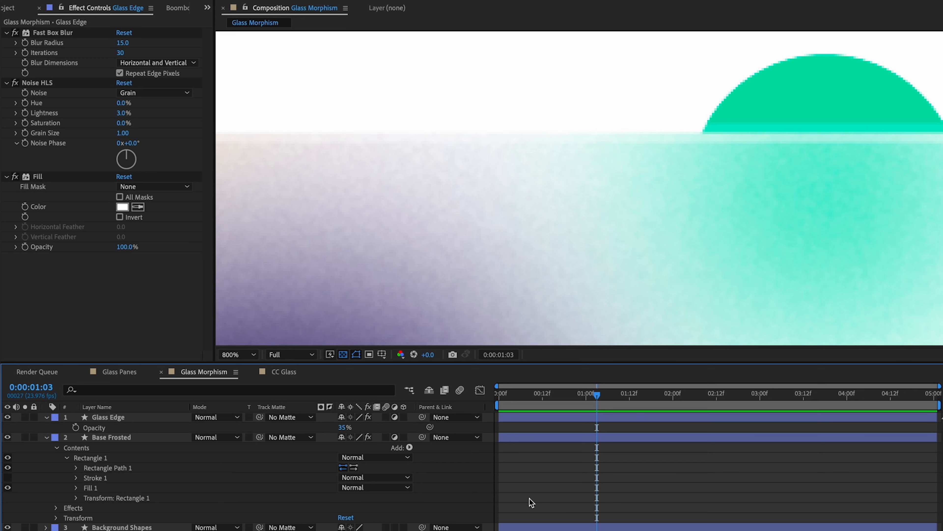
{"action": "key", "text": "shift+slash"}
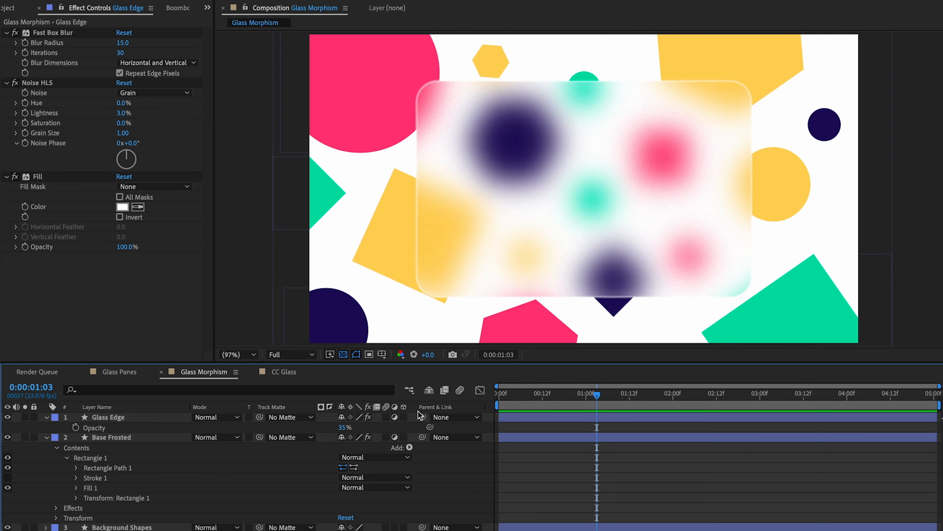
Parent the Glass Edge layer to Base Frosted and move the panel across to the right side of the background shapes.
{"action": "left_click_drag", "start_coordinate": [422, 416], "coordinate": [103, 441]}
{"action": "left_click", "coordinate": [104, 441]}
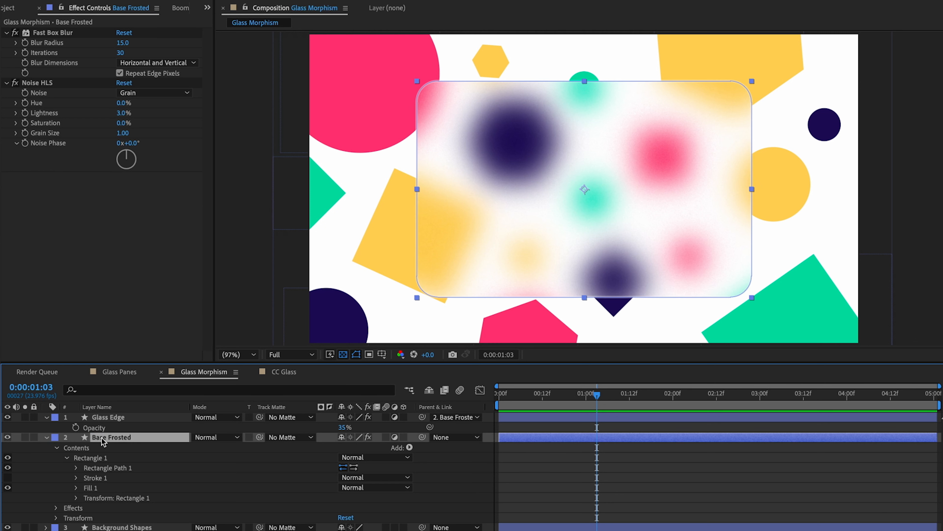
{"action": "left_click_drag", "start_coordinate": [557, 200], "coordinate": [715, 202]}
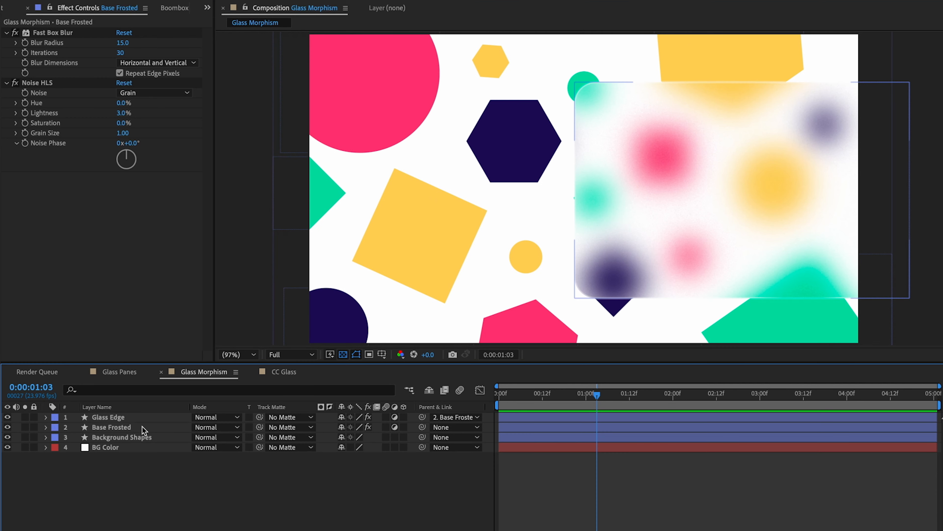
Duplicate the Base Frosted layer and delete the Fast Box Blur and Noise HLS effects from the copy.
{"action": "left_click", "coordinate": [143, 430]}
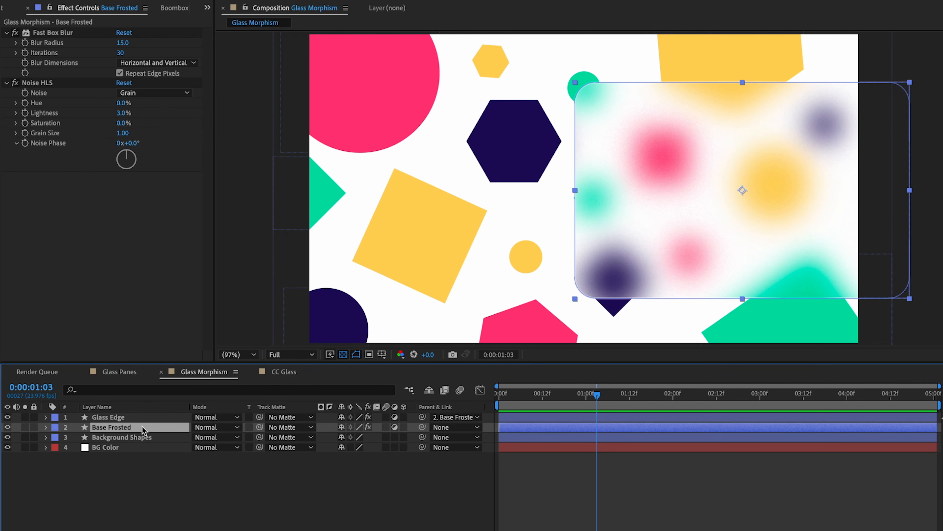
{"action": "key", "text": "ctrl+d"}
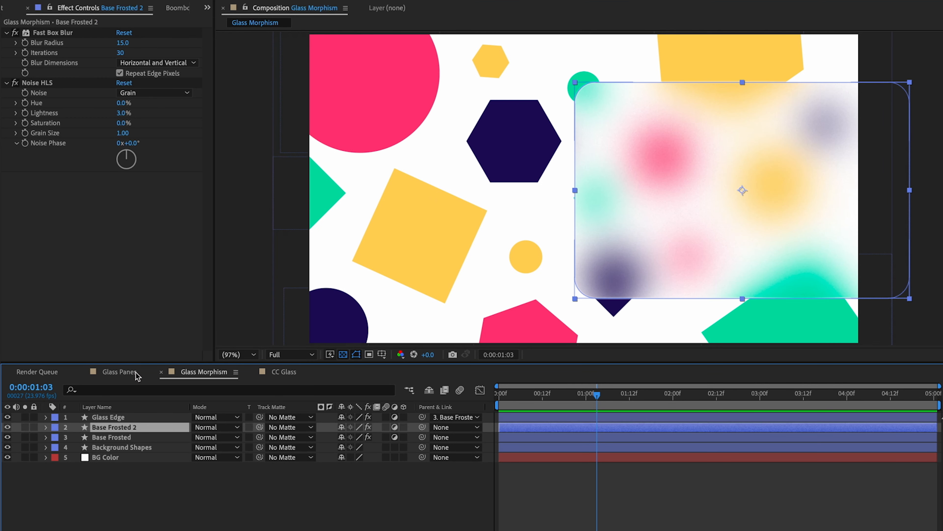
{"action": "left_click", "coordinate": [67, 33]}
{"action": "left_click", "coordinate": [55, 83], "text": "shift"}
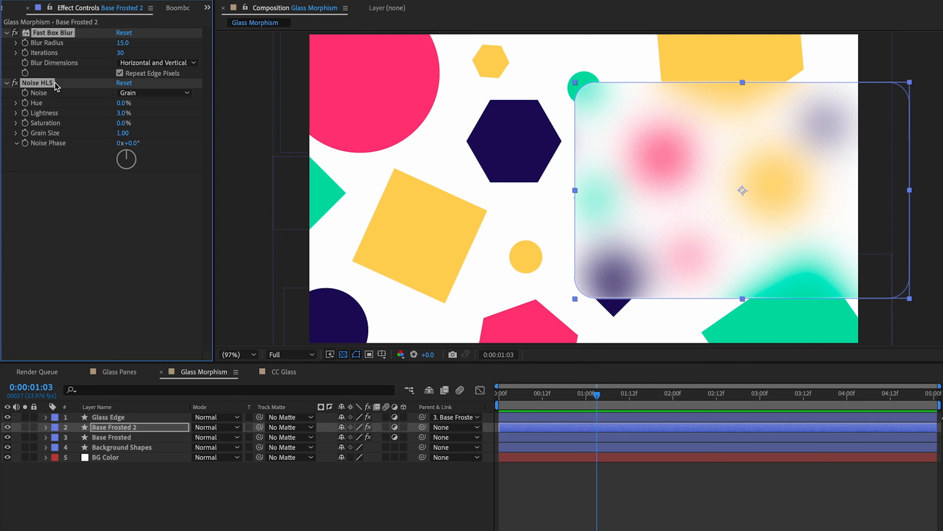
{"action": "key", "text": "Delete"}
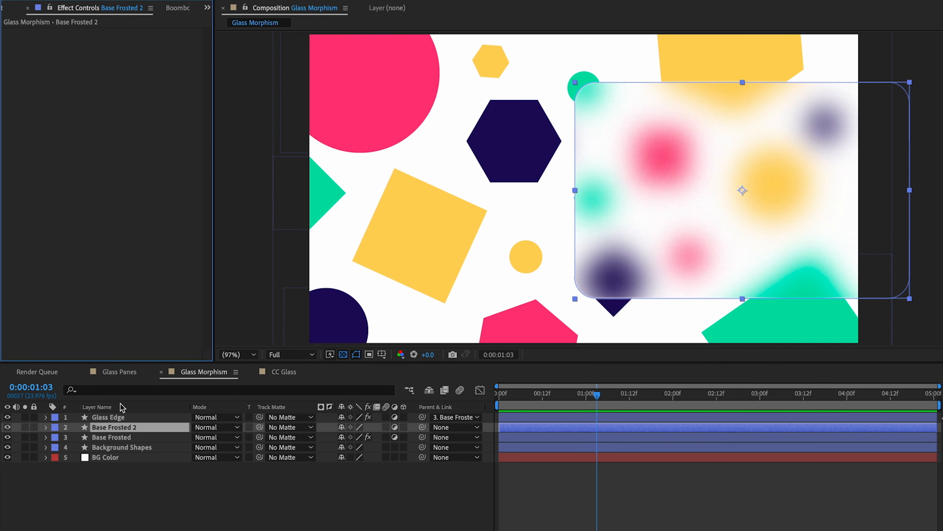
Turn off the Base Frosted 2 layer's adjustment layer switch and set its shape fill color to FFFFFF.
{"action": "left_click", "coordinate": [395, 427]}
{"action": "left_click", "coordinate": [395, 437]}
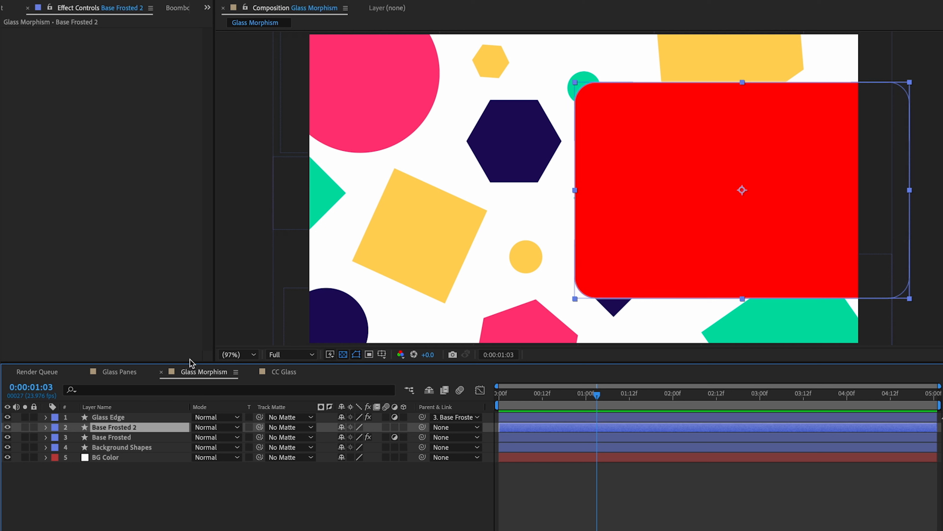
{"action": "left_click", "coordinate": [465, 1]}
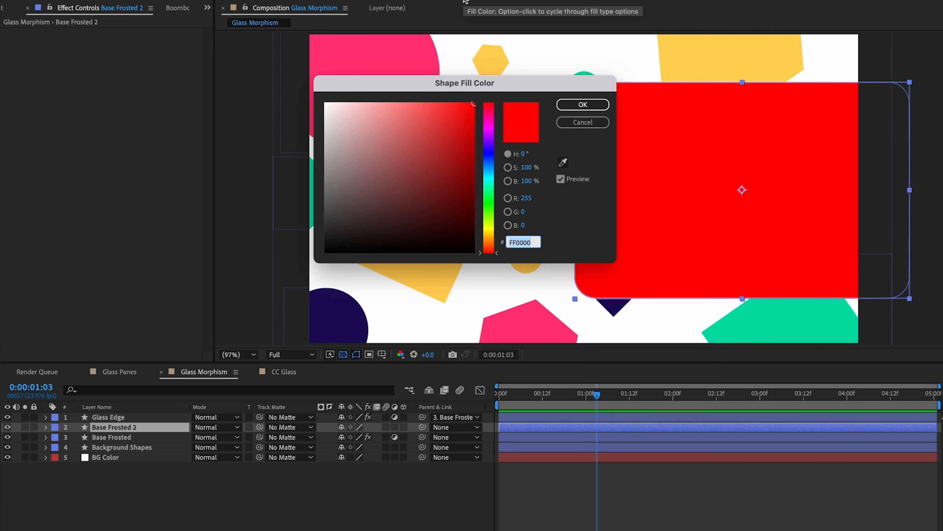
{"action": "type", "text": "FFFFFF"}
{"action": "key", "text": "Return"}
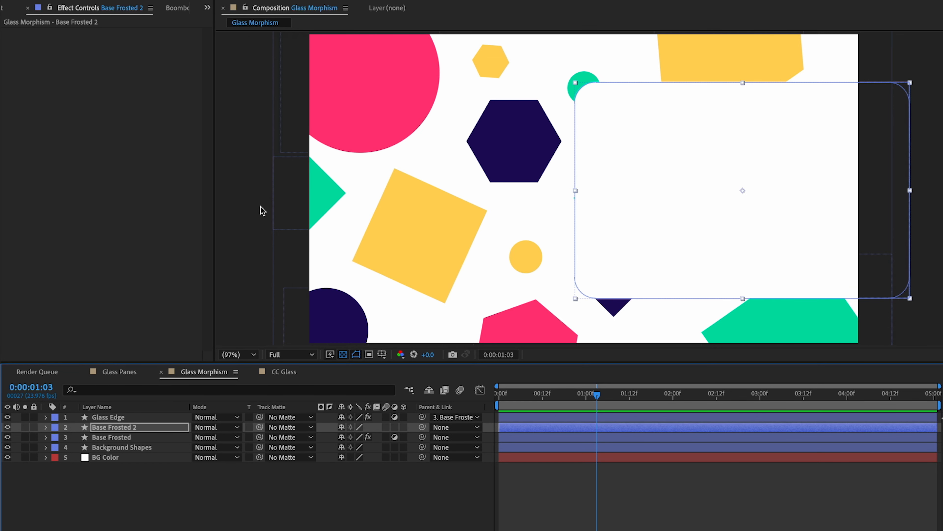
Rename the Base Frosted 2 layer as Haze.
{"action": "left_click", "coordinate": [134, 427]}
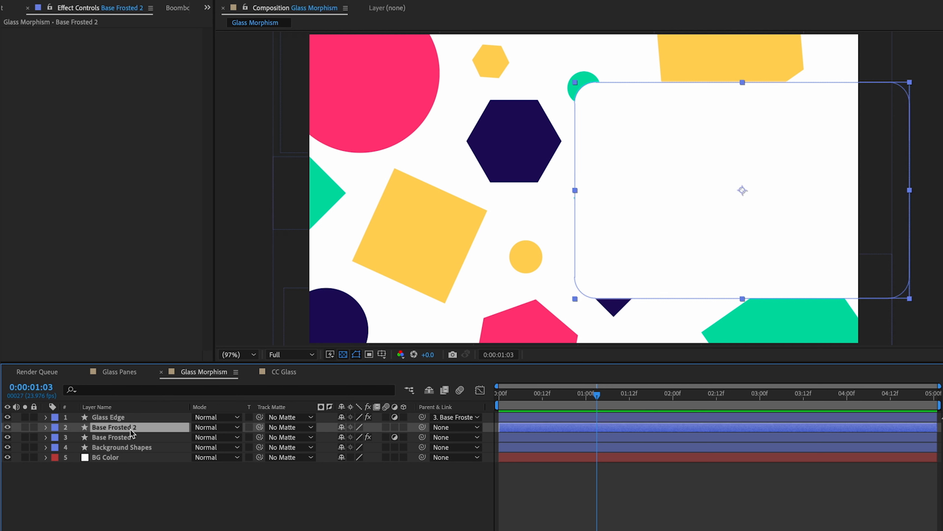
{"action": "key", "text": "Return"}
{"action": "type", "text": "Haze"}
{"action": "key", "text": "Return"}
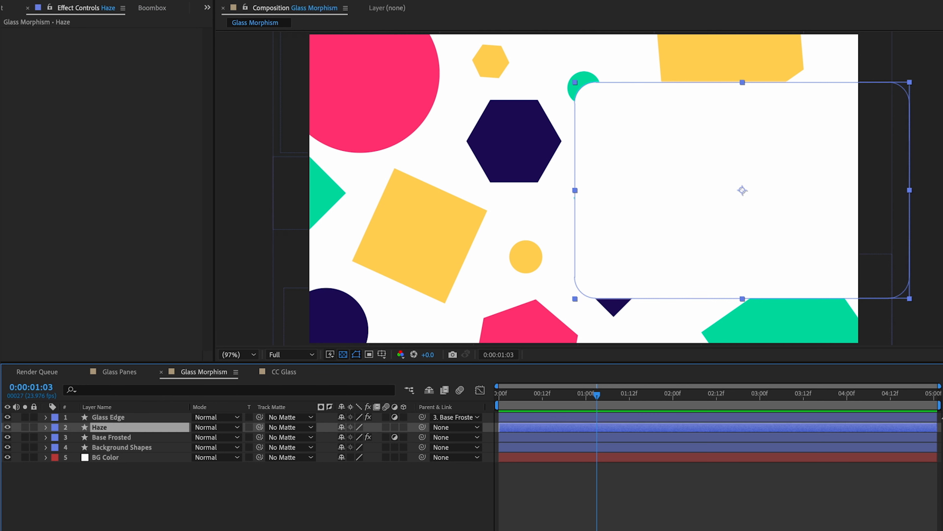
Set the Haze layer's opacity to 10%.
{"action": "key", "text": "t"}
{"action": "left_click", "coordinate": [339, 438]}
{"action": "type", "text": "10"}
{"action": "key", "text": "Return"}
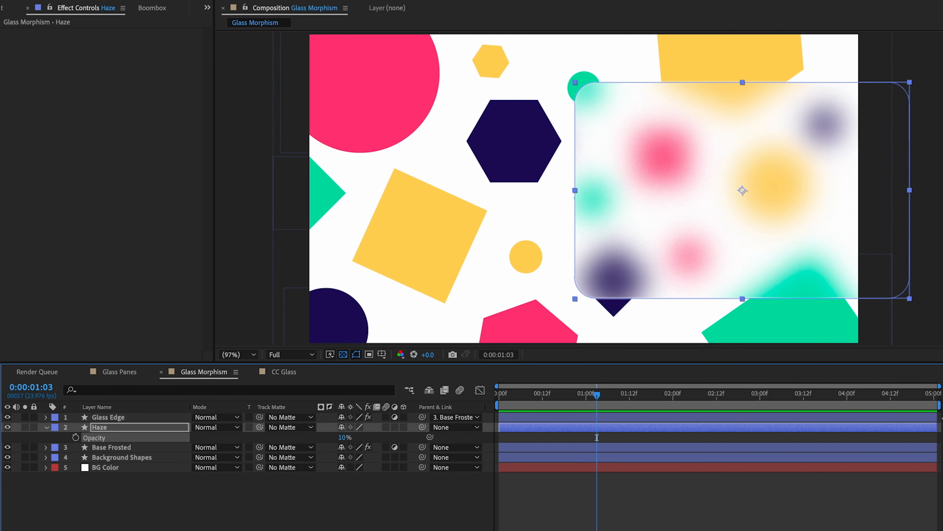
{"action": "left_click", "coordinate": [200, 497]}
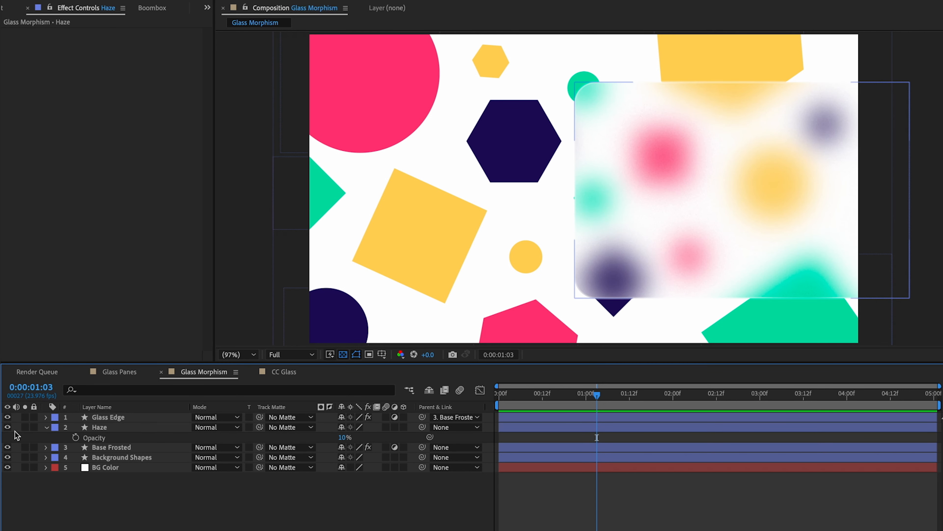
Switch the Haze layer's visibility off and on repeatedly to compare the panel with and without the haze.
{"action": "left_click", "coordinate": [8, 427]}
{"action": "left_click", "coordinate": [7, 427]}
{"action": "left_click", "coordinate": [8, 427]}
{"action": "left_click", "coordinate": [8, 427]}
{"action": "left_click", "coordinate": [8, 427]}
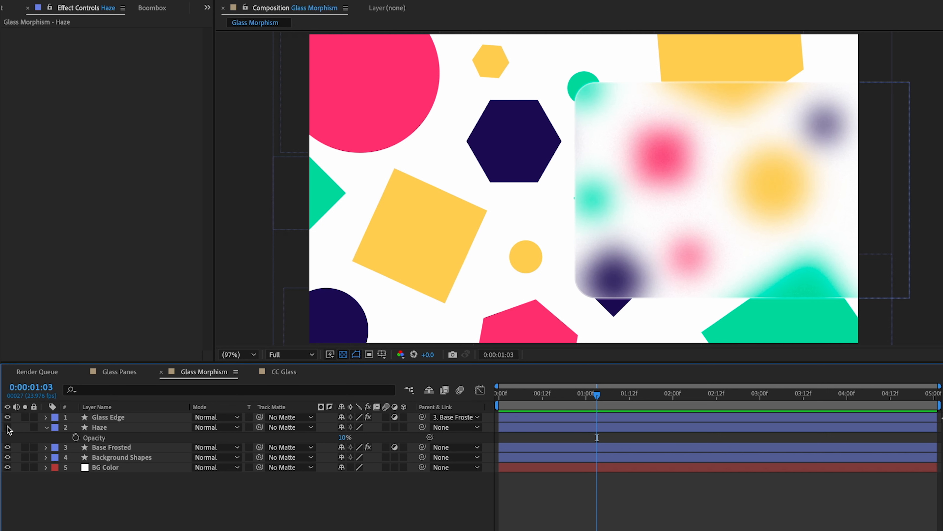
{"action": "left_click", "coordinate": [8, 427]}
{"action": "left_click", "coordinate": [7, 427]}
{"action": "left_click", "coordinate": [8, 427]}
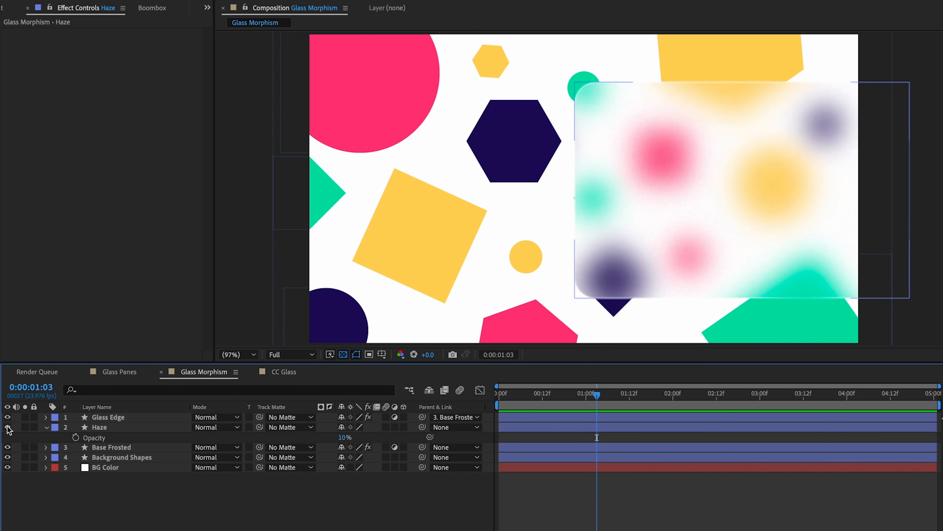
{"action": "left_click", "coordinate": [8, 427]}
{"action": "left_click", "coordinate": [7, 427]}
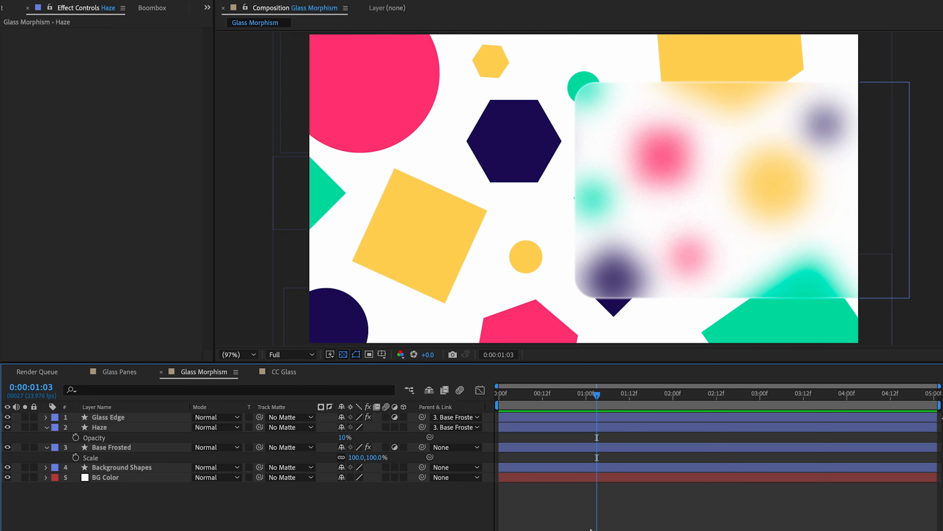
Save the project.
{"action": "key", "text": "ctrl+s"}
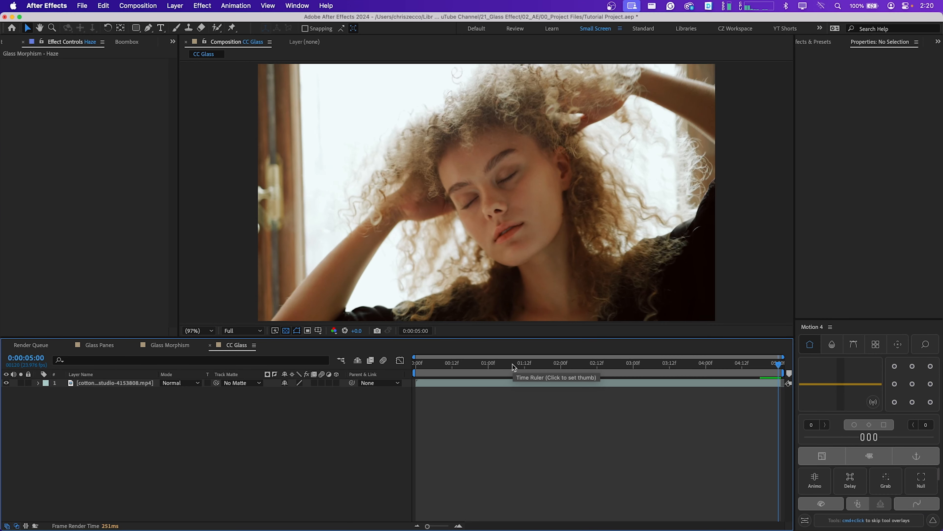
Draw a white rectangle over the right half of the CC Glass footage and move the current time to 0:00:02:07.
{"action": "scroll", "coordinate": [473, 250], "scroll_direction": "down", "scroll_amount": 1}
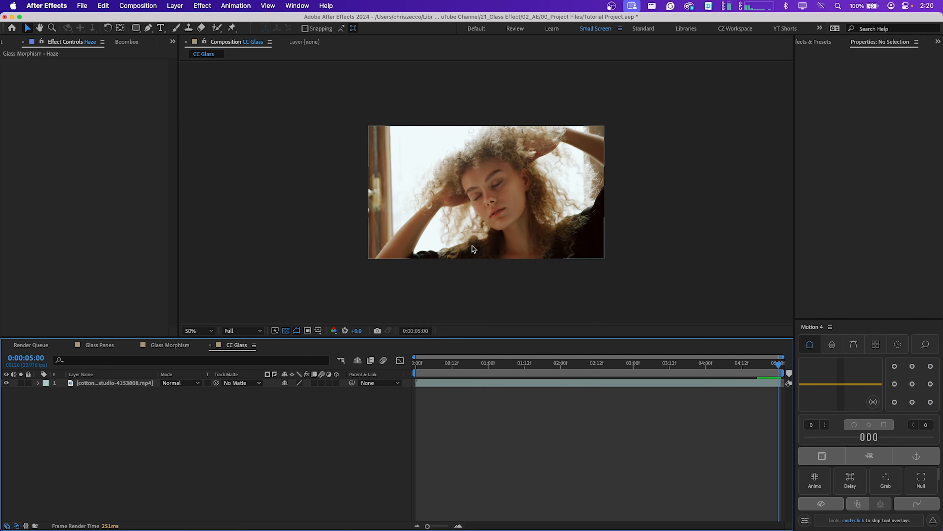
{"action": "left_click", "coordinate": [139, 30]}
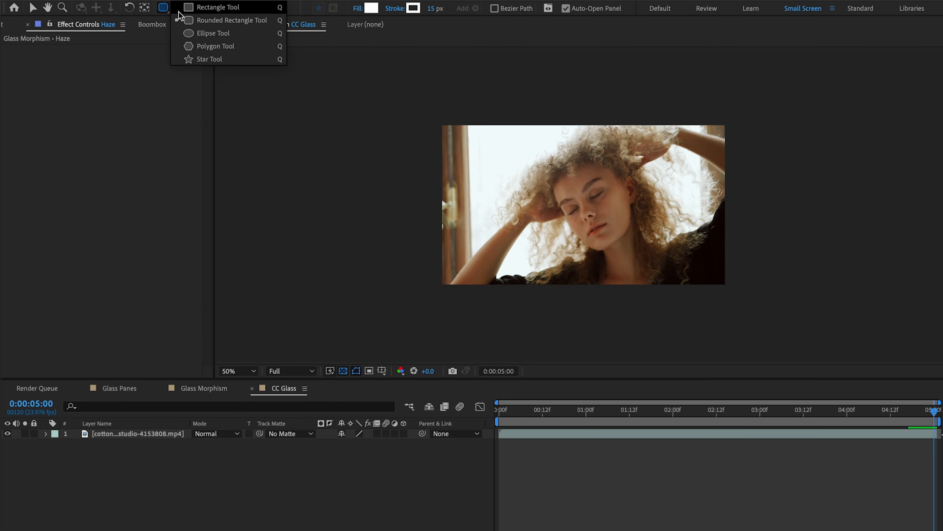
{"action": "left_click", "coordinate": [186, 20]}
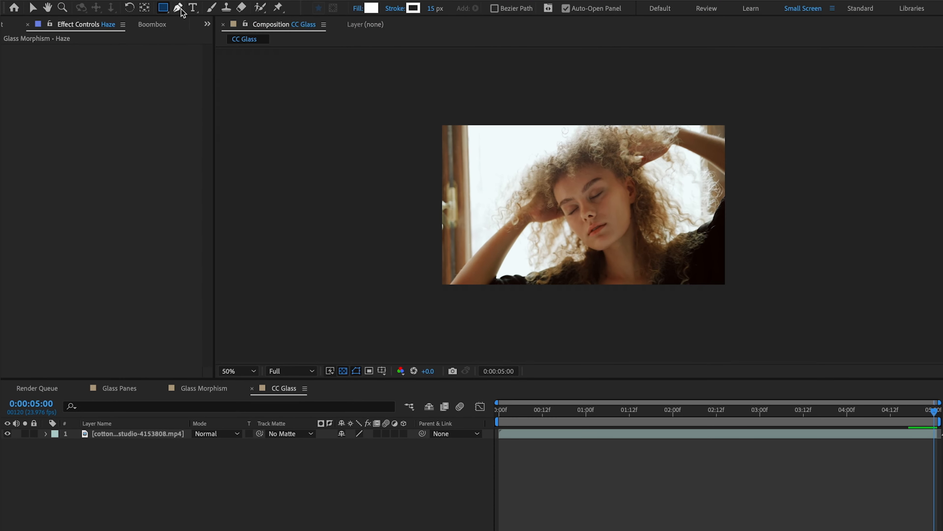
{"action": "left_click_drag", "start_coordinate": [582, 80], "coordinate": [771, 332]}
{"action": "left_click", "coordinate": [724, 410]}
{"action": "left_click_drag", "start_coordinate": [724, 413], "coordinate": [701, 412]}
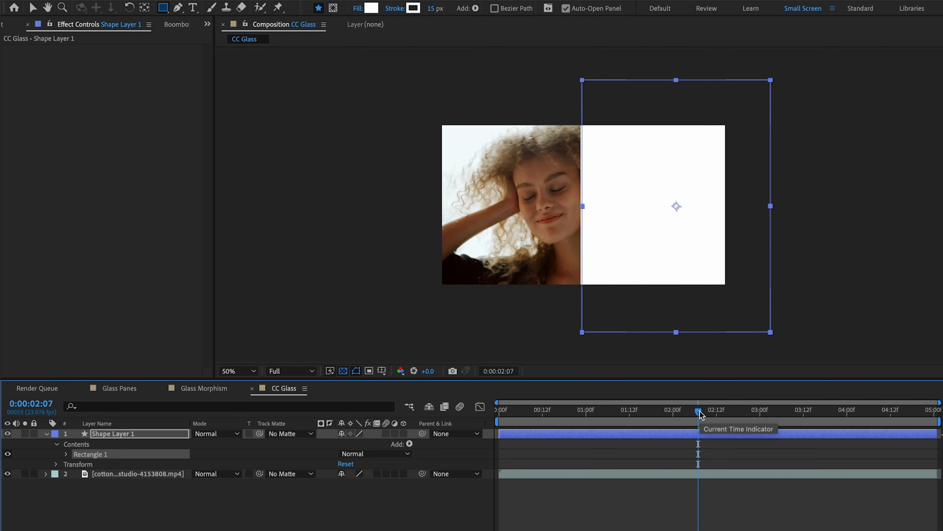
Rename the new rectangle shape layer in CC Glass as Glass.
{"action": "left_click", "coordinate": [156, 435]}
{"action": "key", "text": "v"}
{"action": "type", "text": "Glass"}
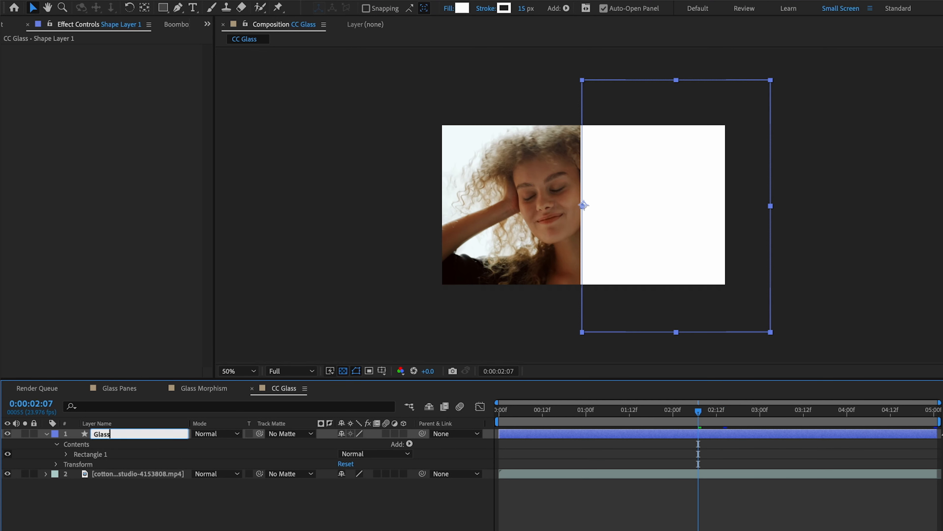
{"action": "key", "text": "Return"}
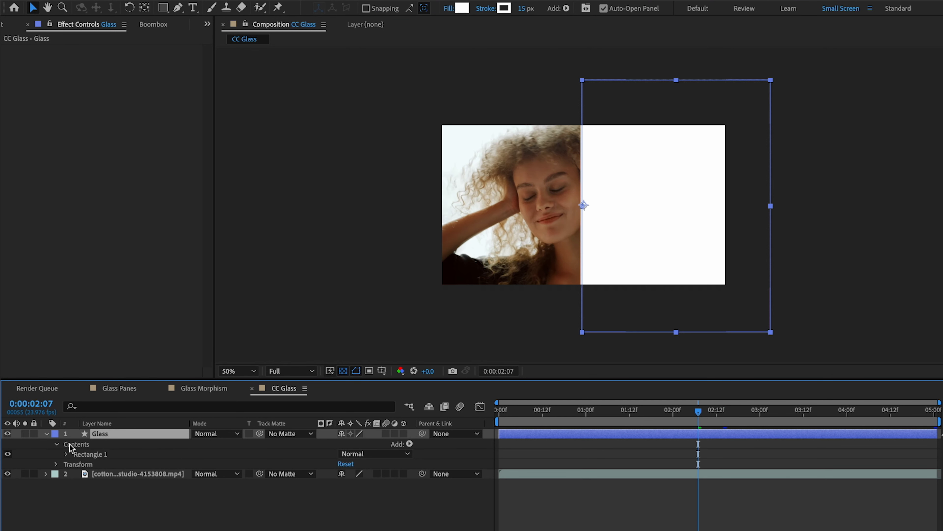
Hide the stroke of the rectangle in the Glass layer.
{"action": "left_click", "coordinate": [66, 454]}
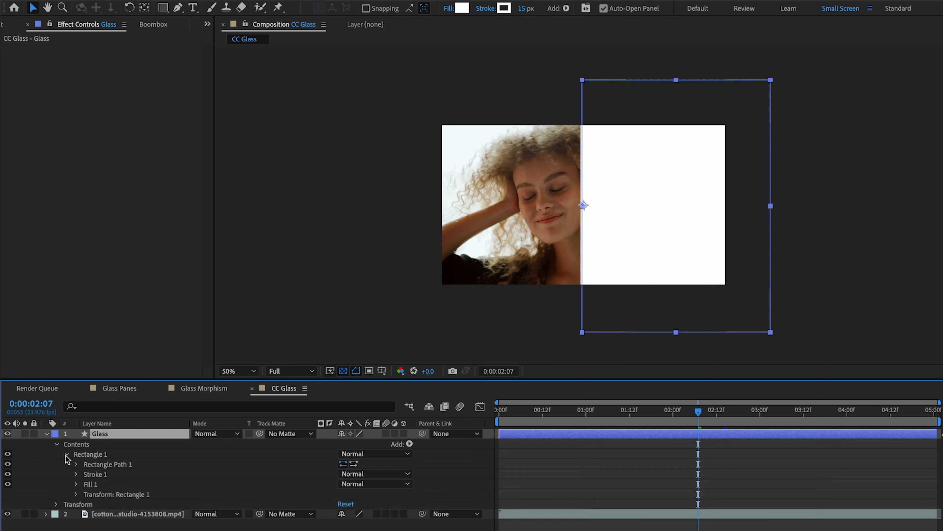
{"action": "left_click", "coordinate": [87, 475]}
{"action": "left_click", "coordinate": [8, 474]}
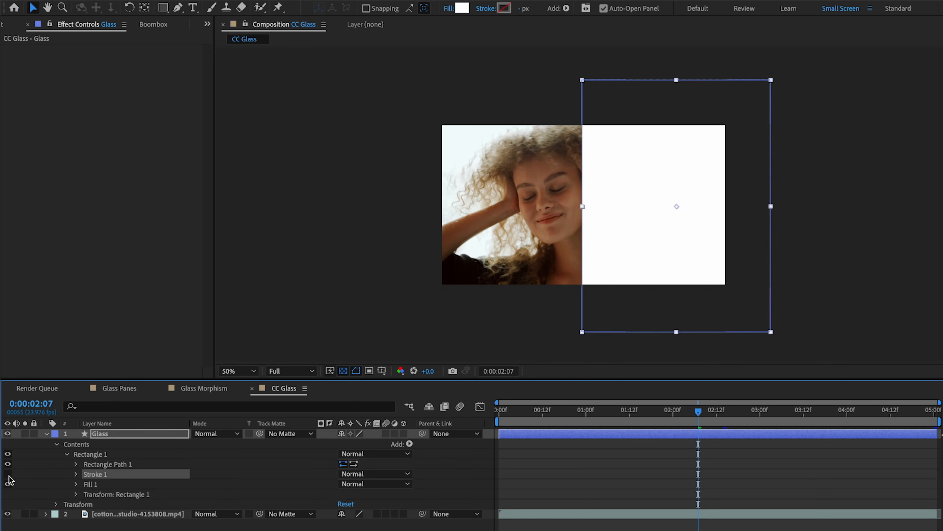
{"action": "left_click", "coordinate": [46, 433]}
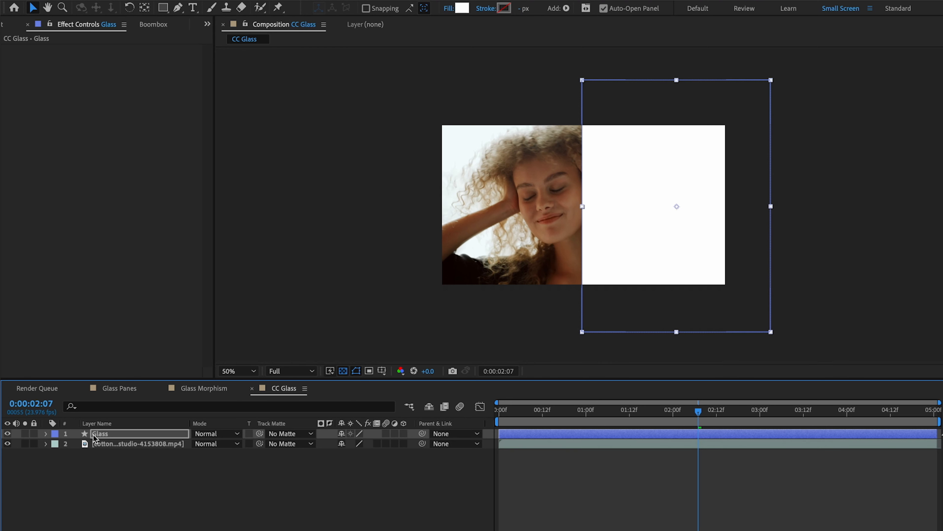
Turn the Glass layer into an adjustment layer and apply the CC Glass effect to it.
{"action": "left_click", "coordinate": [395, 434]}
{"action": "key", "text": "ctrl+space"}
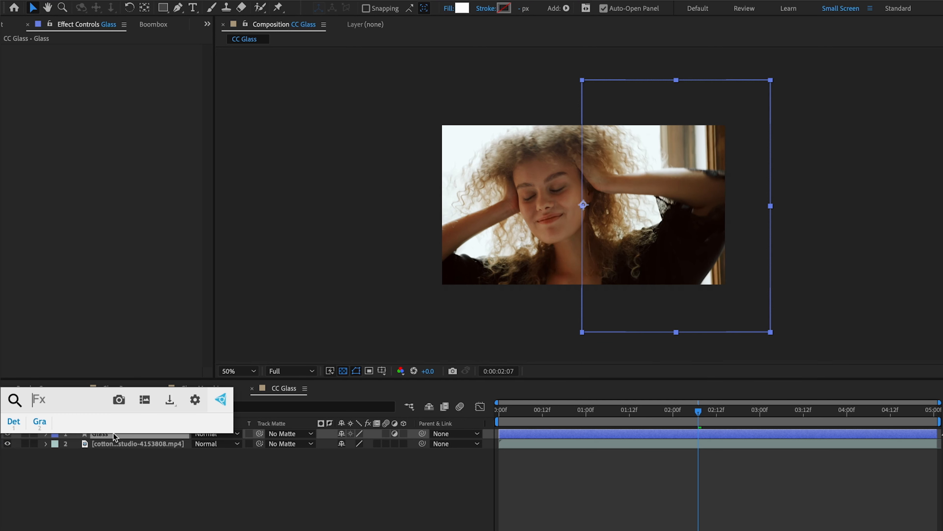
{"action": "type", "text": "cc glass"}
{"action": "key", "text": "Return"}
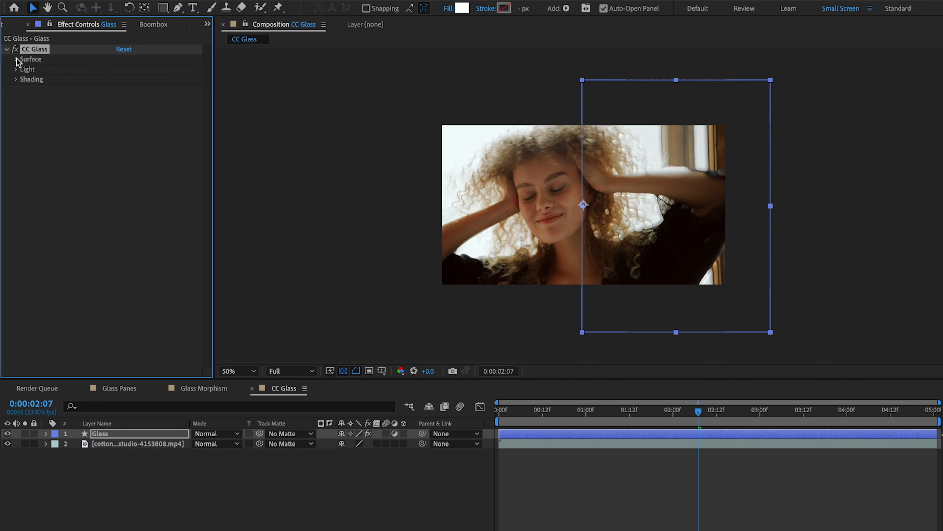
{"action": "key", "text": "shift+slash"}
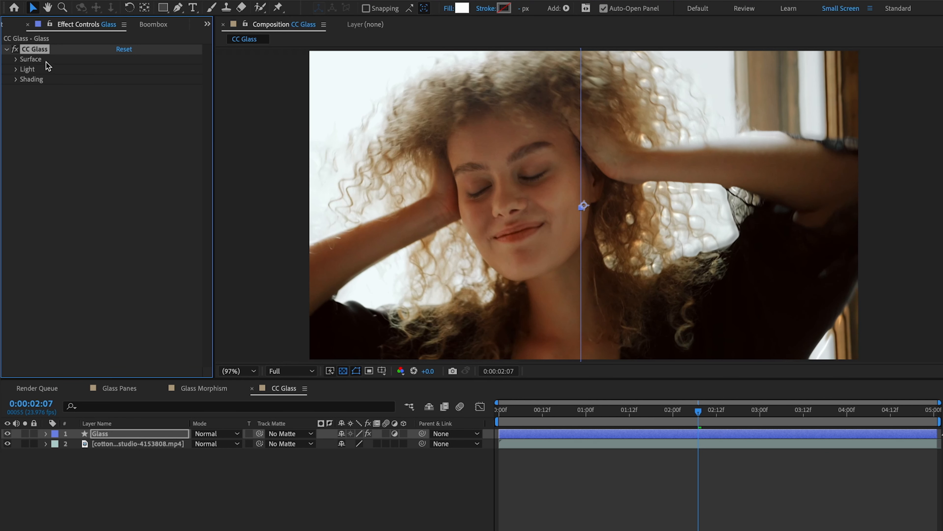
Examine the CC Glass Surface settings and Property options, and compare the footage with the effect off and on.
{"action": "left_click", "coordinate": [16, 60]}
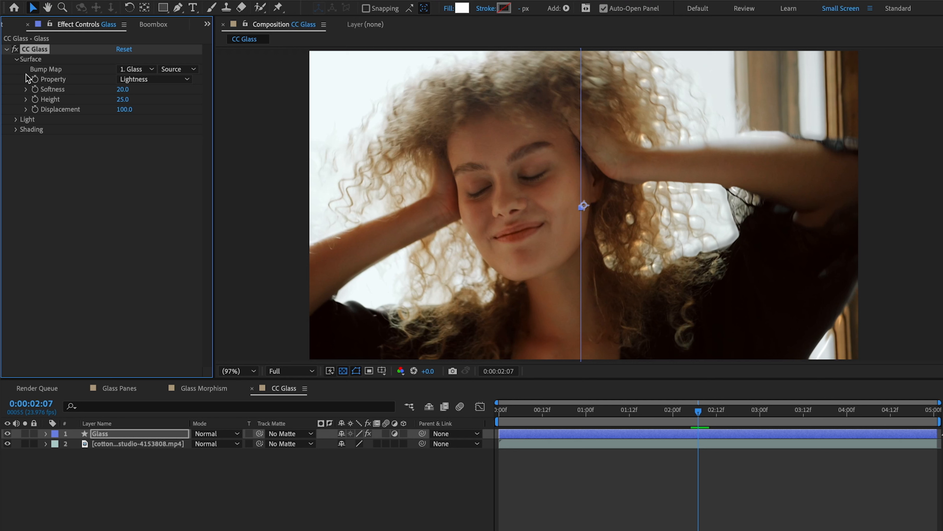
{"action": "left_click", "coordinate": [133, 81]}
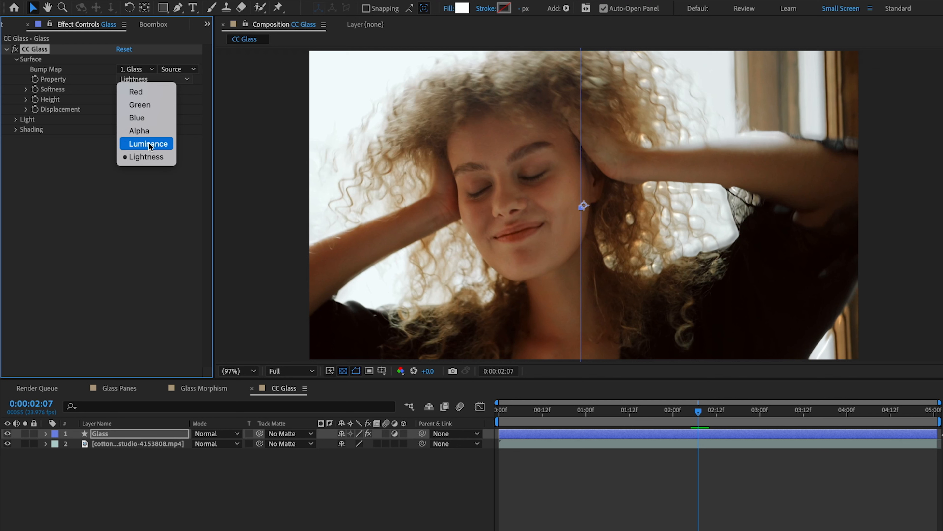
{"action": "left_click", "coordinate": [151, 157]}
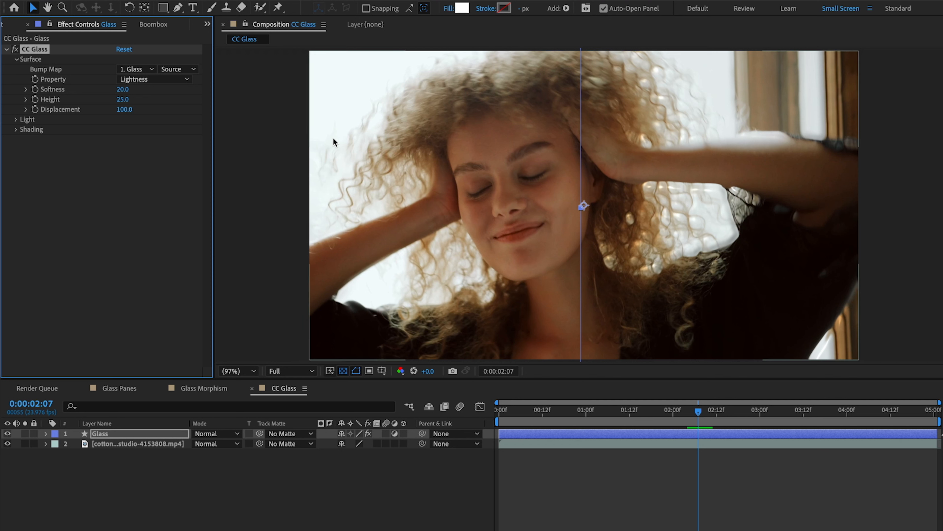
{"action": "left_click", "coordinate": [15, 49]}
{"action": "left_click", "coordinate": [16, 49]}
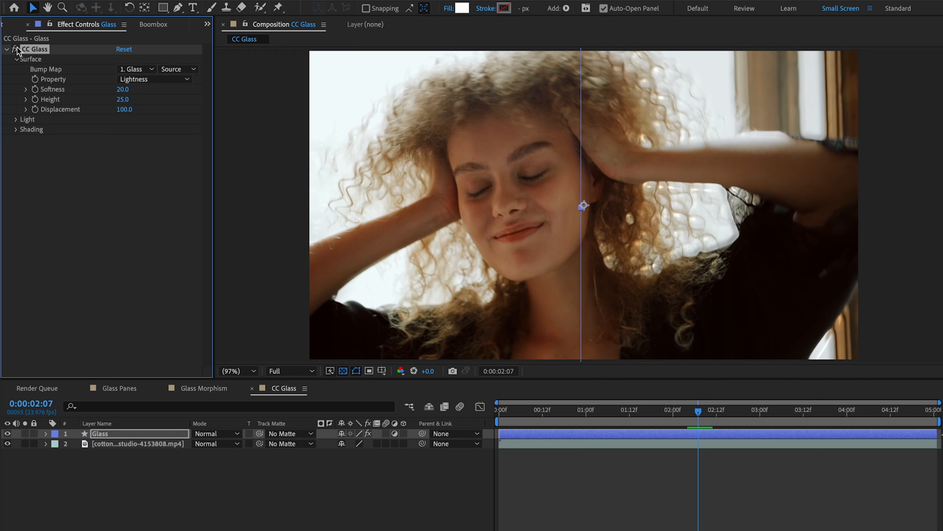
{"action": "left_click", "coordinate": [122, 494]}
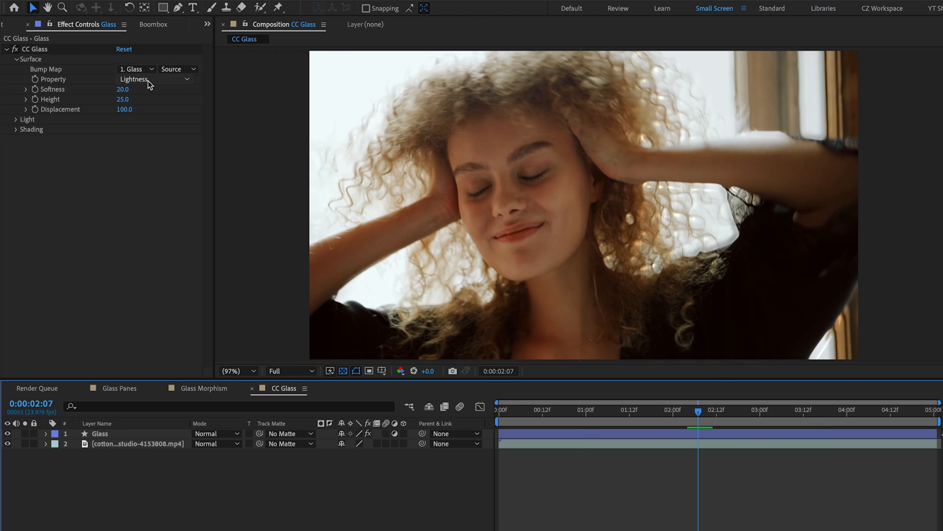
Draw a straight horizontal line with the Pen tool near the frame's upper edge, extending past both sides of the footage.
{"action": "left_click", "coordinate": [179, 8]}
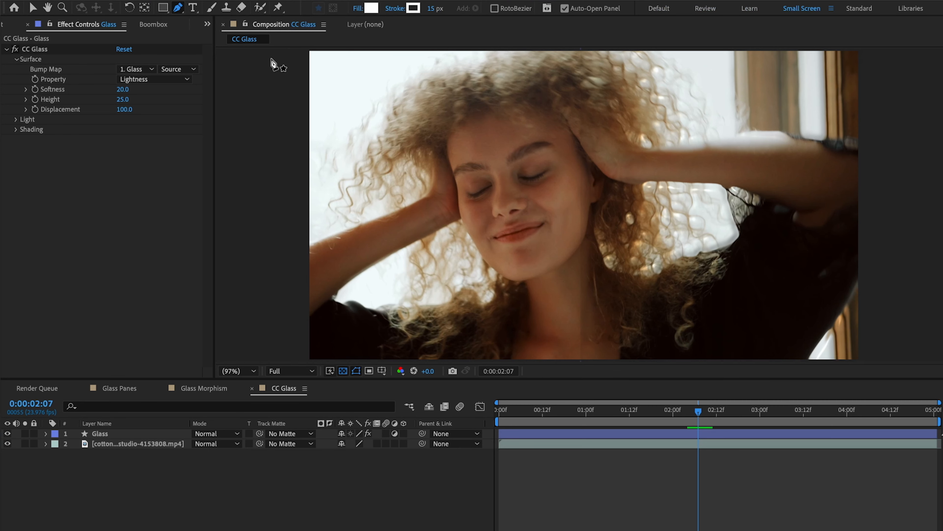
{"action": "key", "text": "comma"}
{"action": "left_click", "coordinate": [418, 131]}
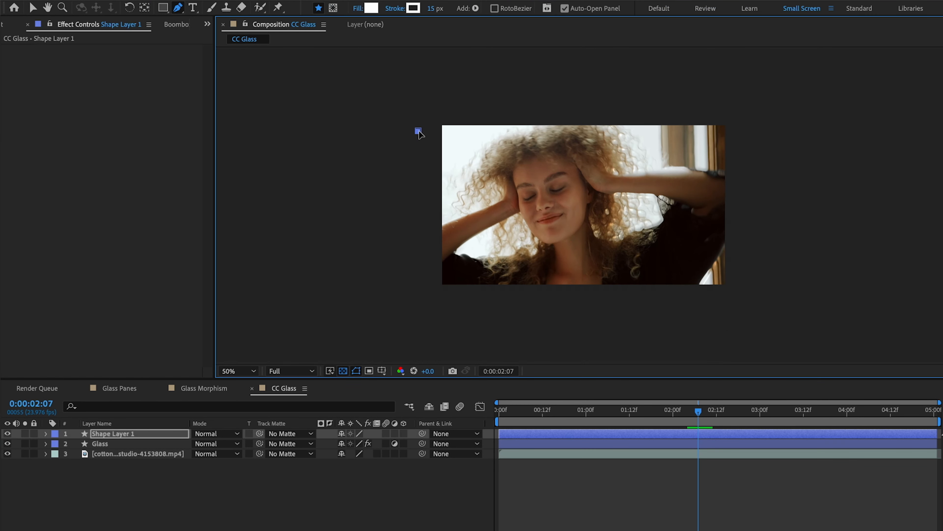
{"action": "left_click", "coordinate": [750, 131]}
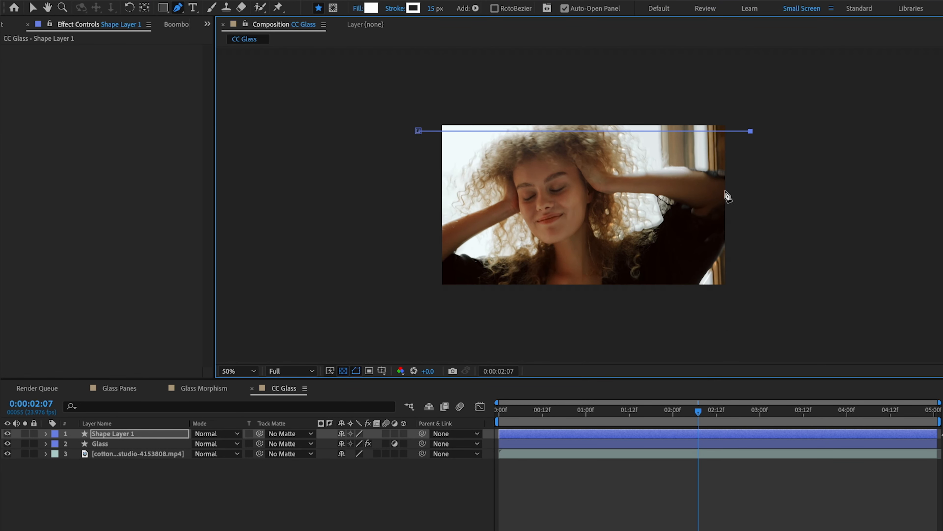
{"action": "key", "text": "shift+slash"}
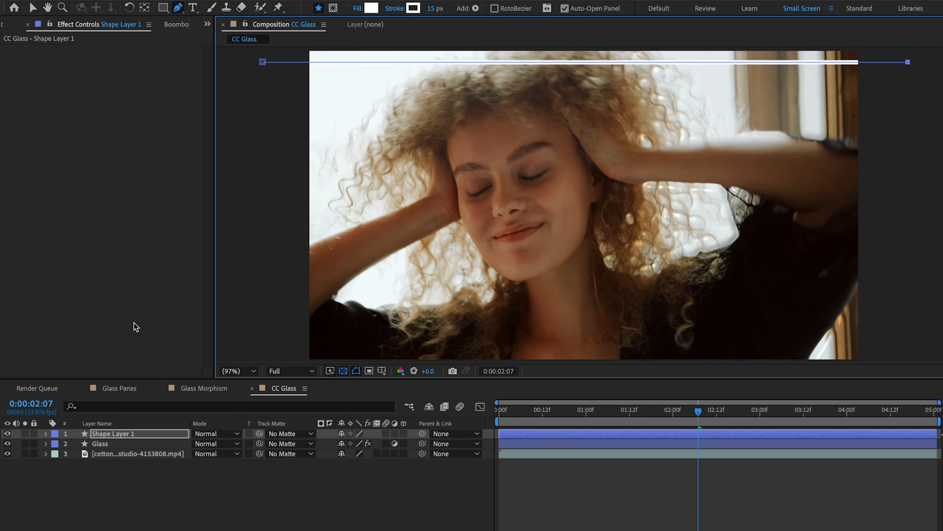
Rename the new line's shape layer as Bump.
{"action": "left_click", "coordinate": [114, 433]}
{"action": "key", "text": "Return"}
{"action": "type", "text": "Bump"}
{"action": "key", "text": "Return"}
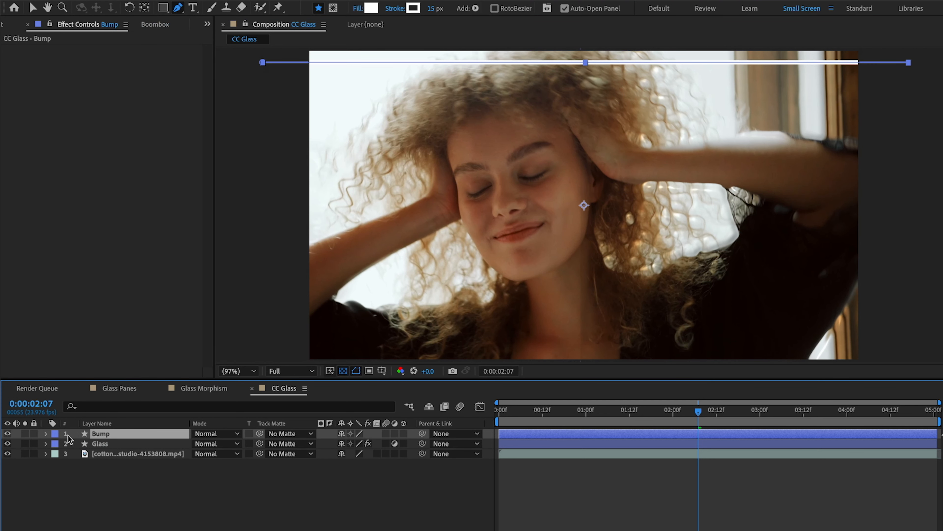
Add a Zig Zag to the Bump line with Size 57 and 14 ridges per segment, and remove its fill.
{"action": "left_click", "coordinate": [45, 434]}
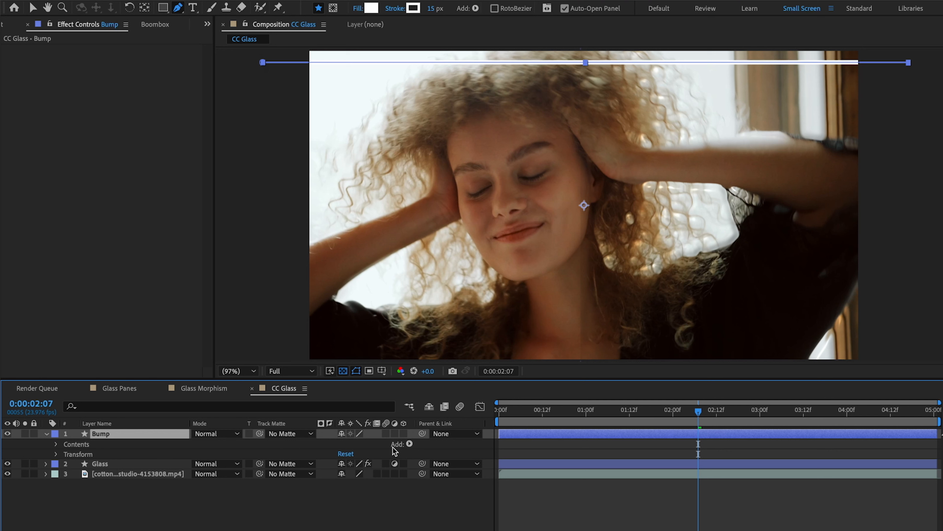
{"action": "left_click", "coordinate": [407, 444]}
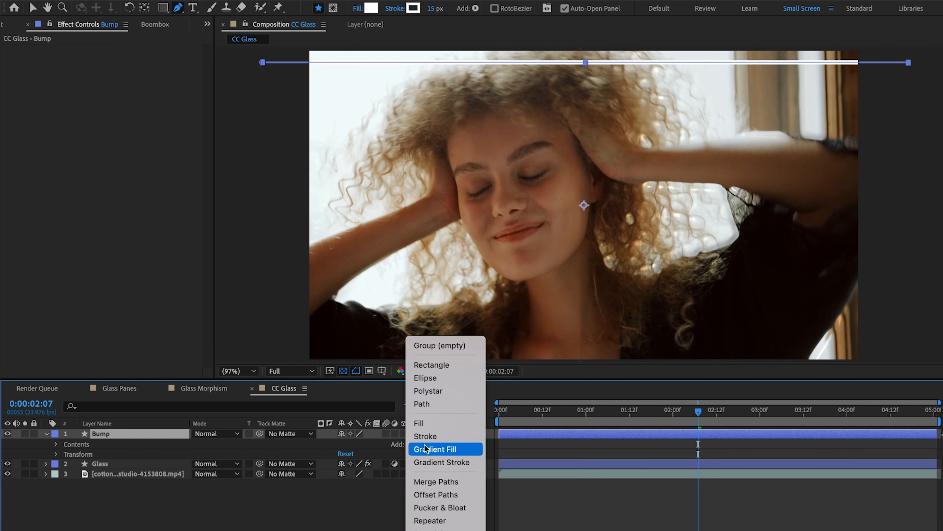
{"action": "left_click", "coordinate": [430, 530]}
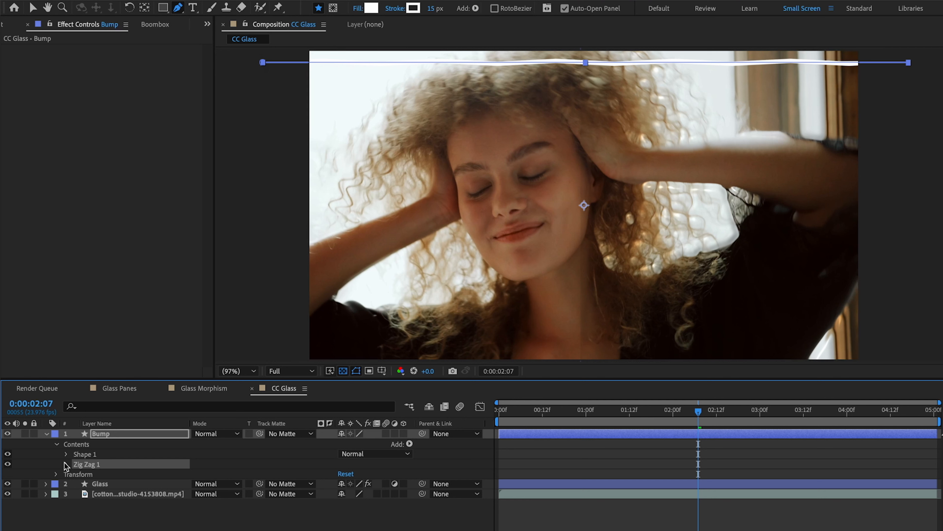
{"action": "left_click", "coordinate": [66, 465]}
{"action": "left_click", "coordinate": [348, 474]}
{"action": "left_click_drag", "start_coordinate": [348, 473], "coordinate": [363, 473]}
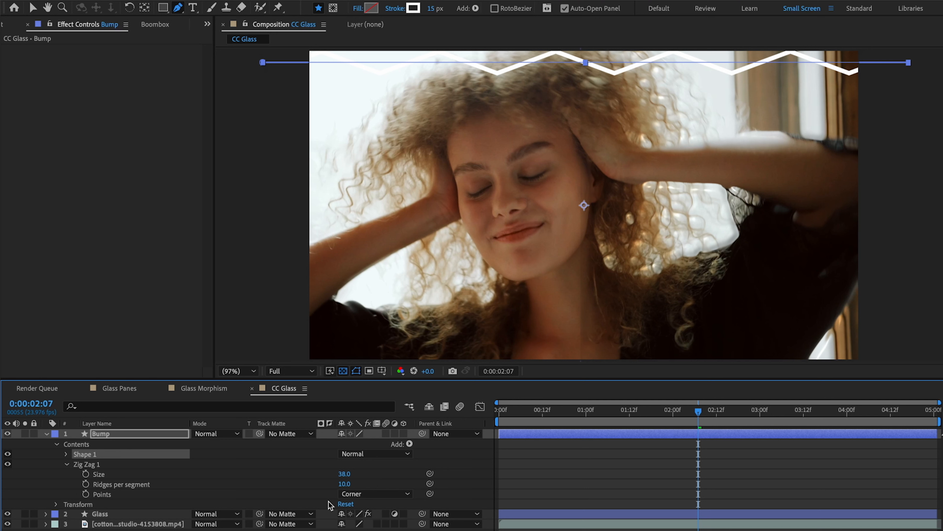
{"action": "mouse_move", "coordinate": [344, 473]}
{"action": "left_mouse_down"}
{"action": "mouse_move", "coordinate": [354, 473]}
{"action": "mouse_move", "coordinate": [346, 485]}
{"action": "left_mouse_up"}
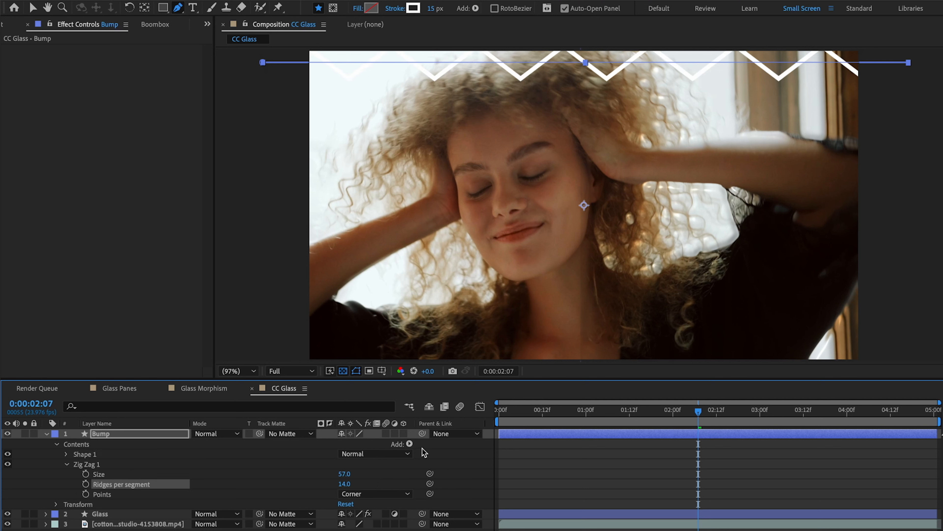
Add a Repeater to the Bump layer and set its transform Position to 0, 80 so the copies stack downward.
{"action": "left_click", "coordinate": [409, 444]}
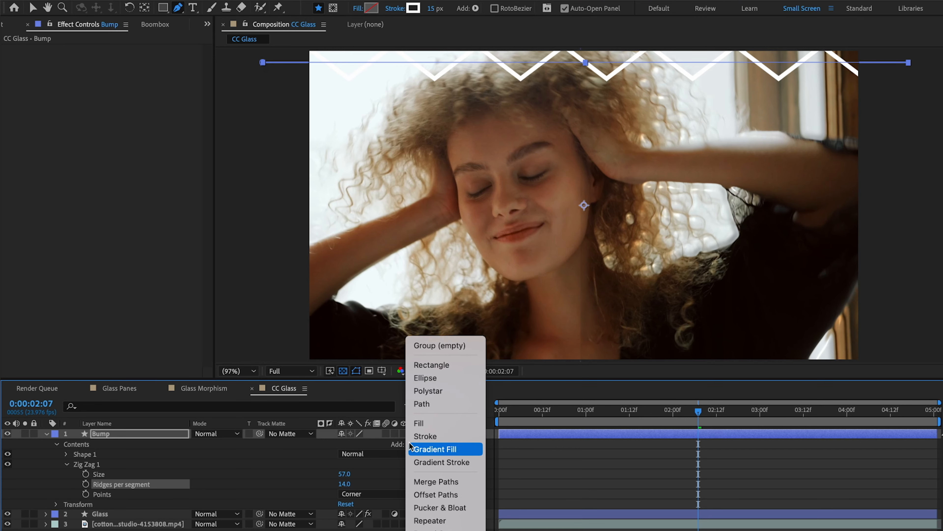
{"action": "left_click", "coordinate": [431, 521]}
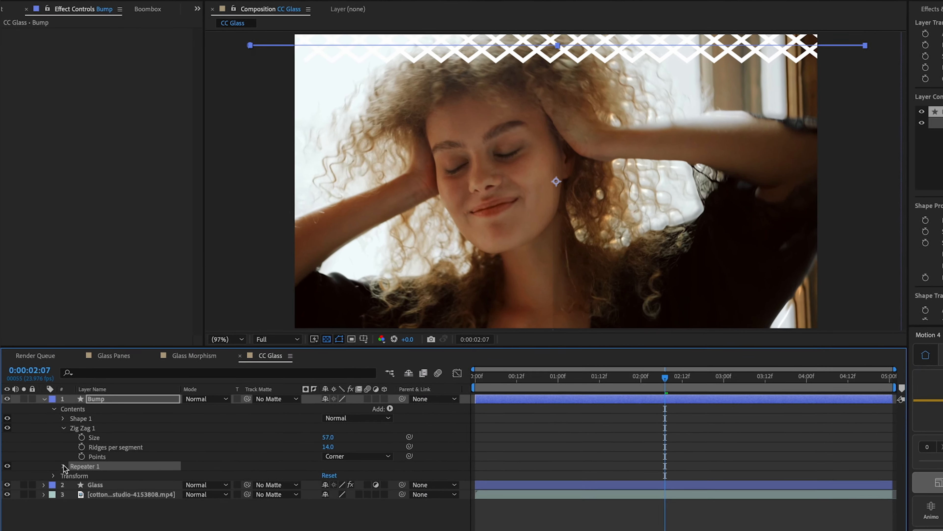
{"action": "left_click", "coordinate": [64, 465]}
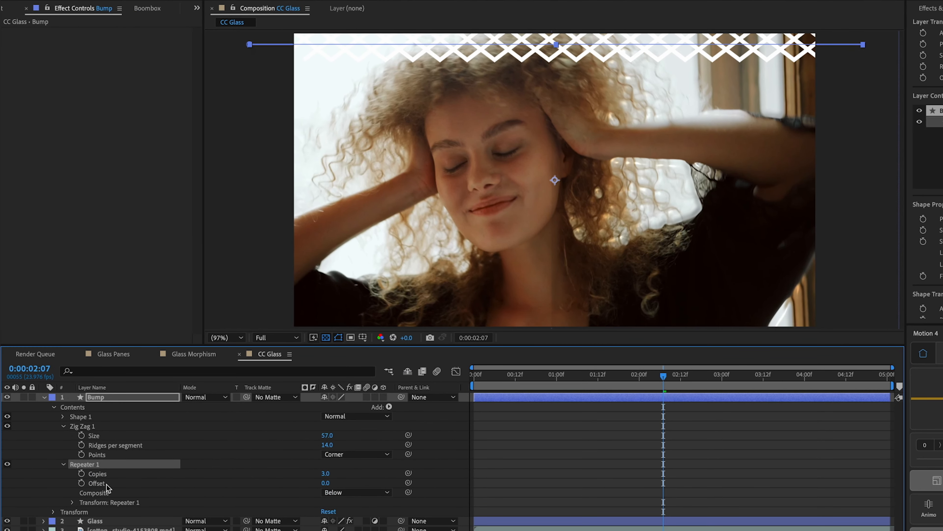
{"action": "left_click", "coordinate": [72, 502]}
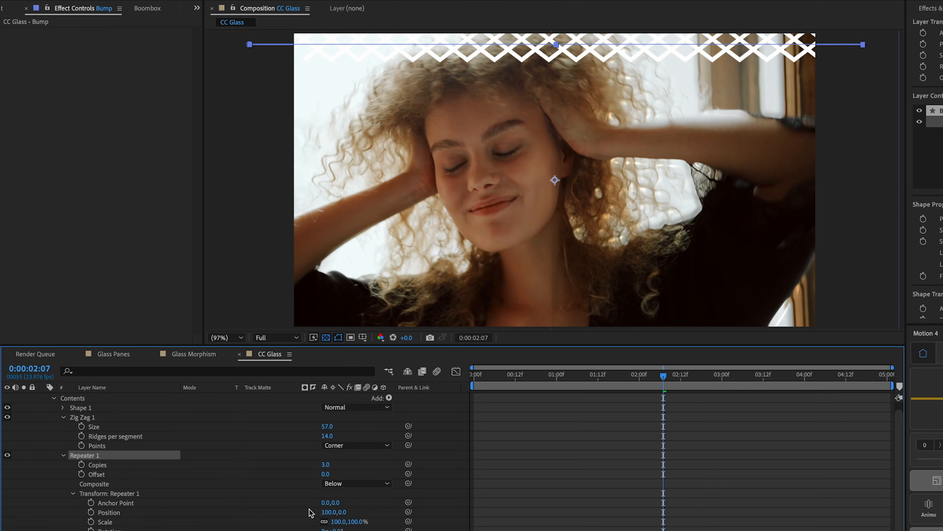
{"action": "left_click_drag", "start_coordinate": [328, 512], "coordinate": [334, 512]}
{"action": "left_click", "coordinate": [327, 512]}
{"action": "type", "text": "0"}
{"action": "key", "text": "Return"}
{"action": "left_click_drag", "start_coordinate": [335, 512], "coordinate": [376, 516]}
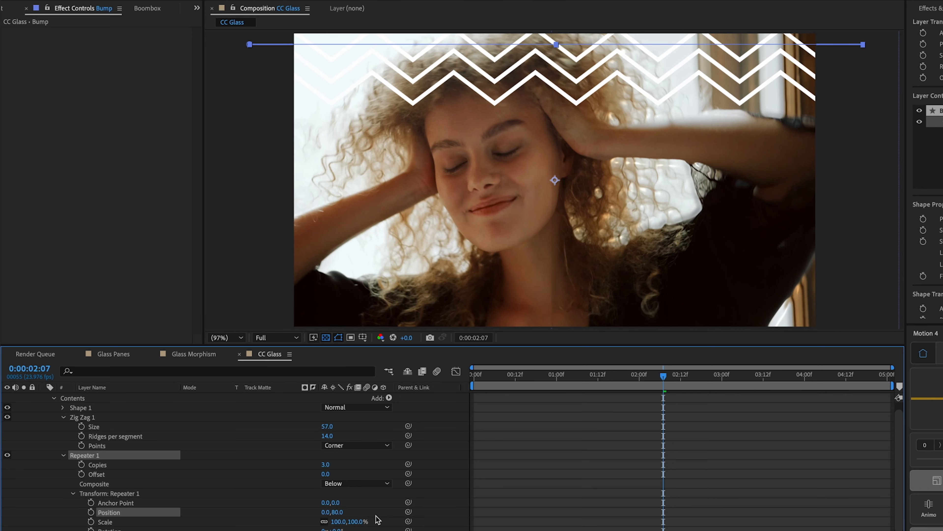
Set the Bump Repeater to 16 copies with an Offset of -1.
{"action": "left_click", "coordinate": [325, 464]}
{"action": "type", "text": "8"}
{"action": "key", "text": "Return"}
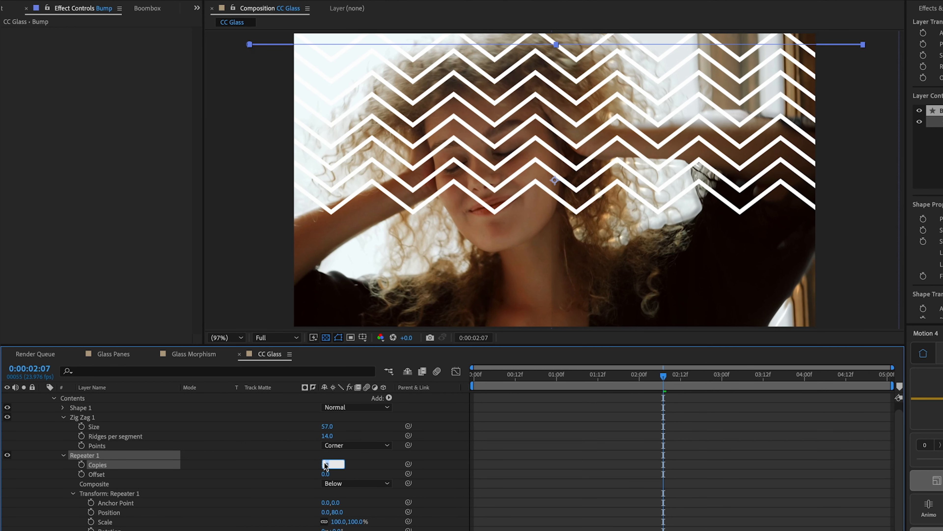
{"action": "key", "text": "Up"}
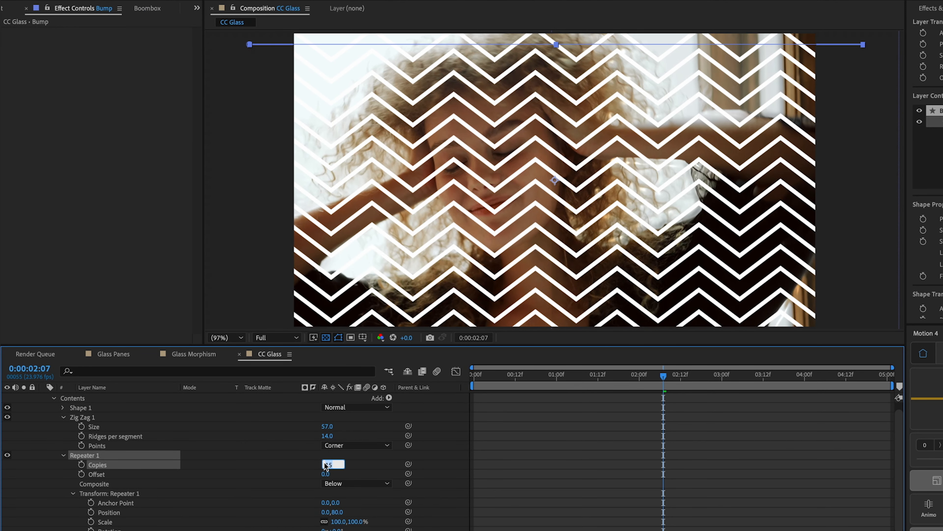
{"action": "key", "text": "Return"}
{"action": "left_click", "coordinate": [325, 474]}
{"action": "type", "text": "-1"}
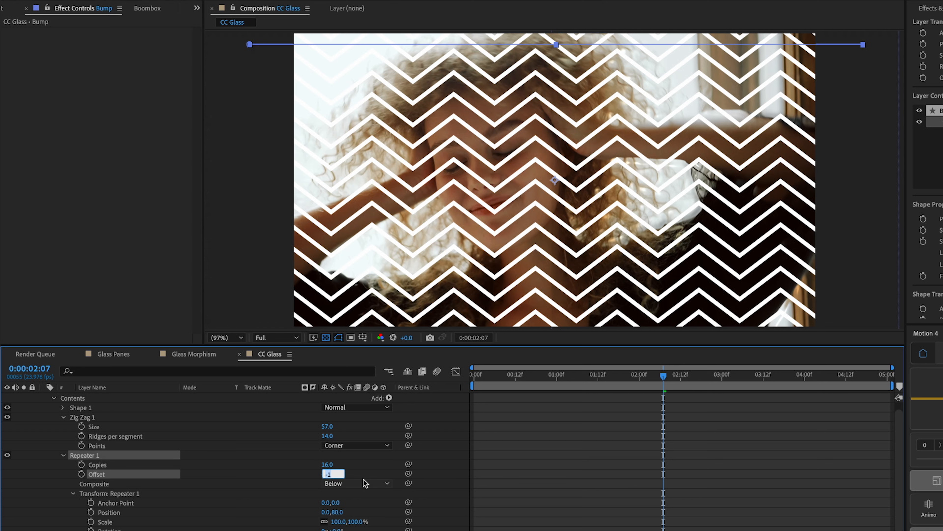
{"action": "key", "text": "Return"}
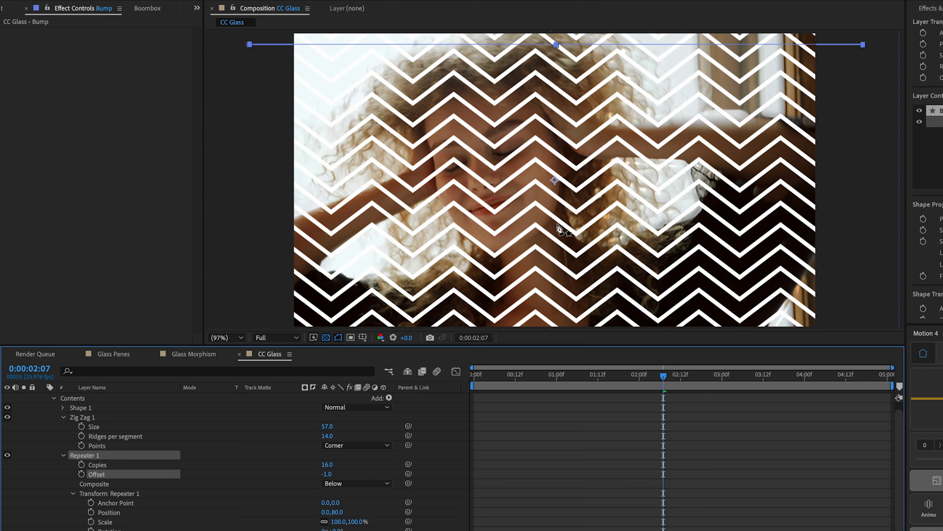
Pre-compose the Bump layer into a new composition named PC_Bump Map.
{"action": "left_click", "coordinate": [608, 454]}
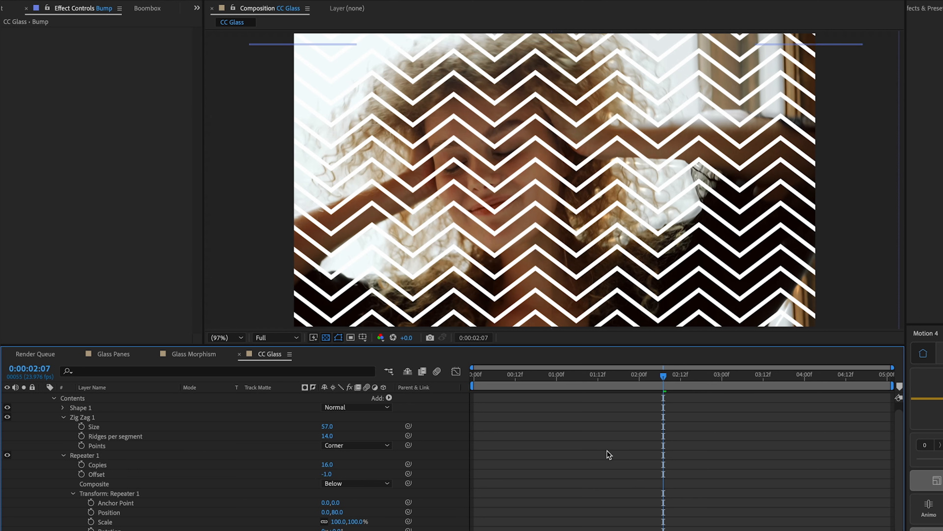
{"action": "scroll", "coordinate": [159, 432], "scroll_direction": "up", "scroll_amount": 1}
{"action": "key", "text": "u"}
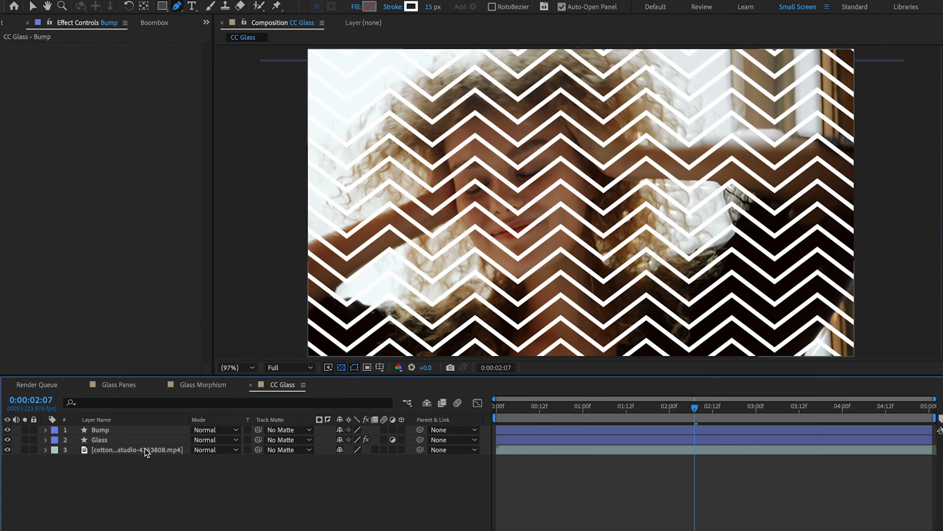
{"action": "left_click", "coordinate": [114, 435]}
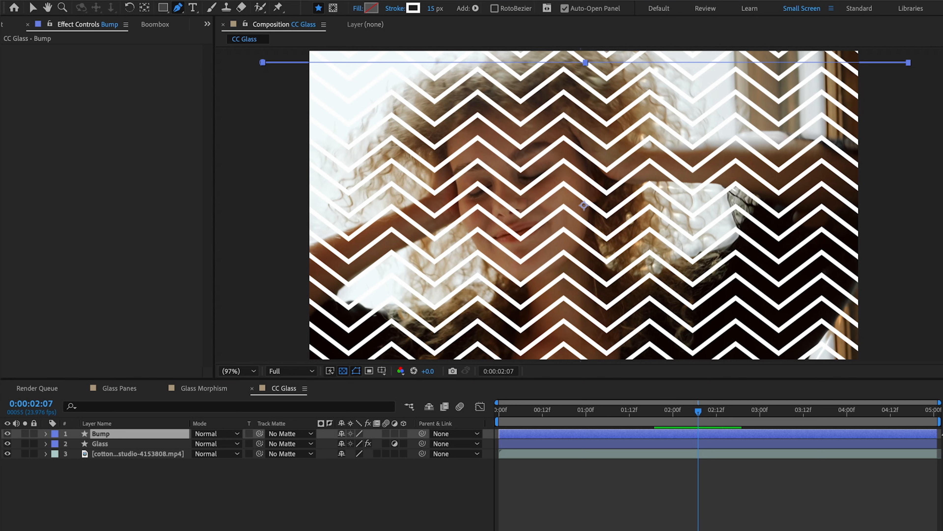
{"action": "key", "text": "ctrl+shift+c"}
{"action": "type", "text": "PC_Bump"}
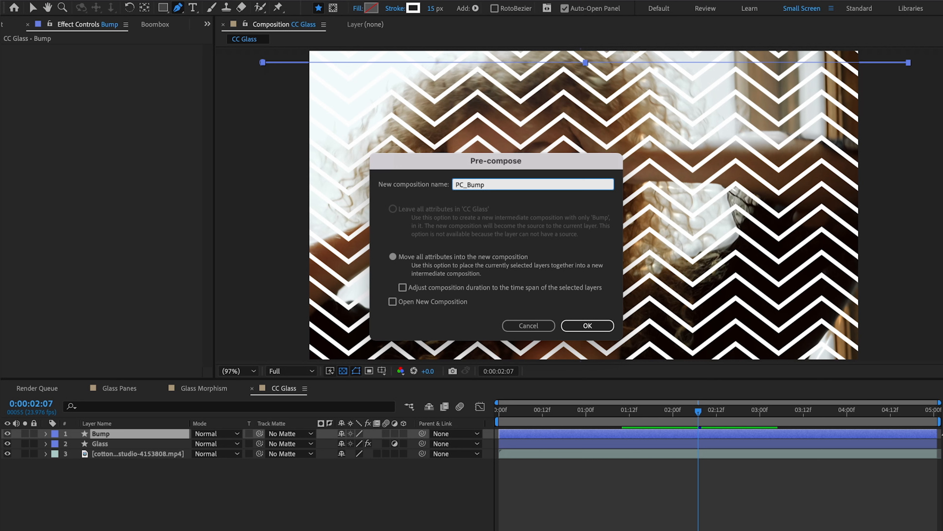
{"action": "type", "text": " Map"}
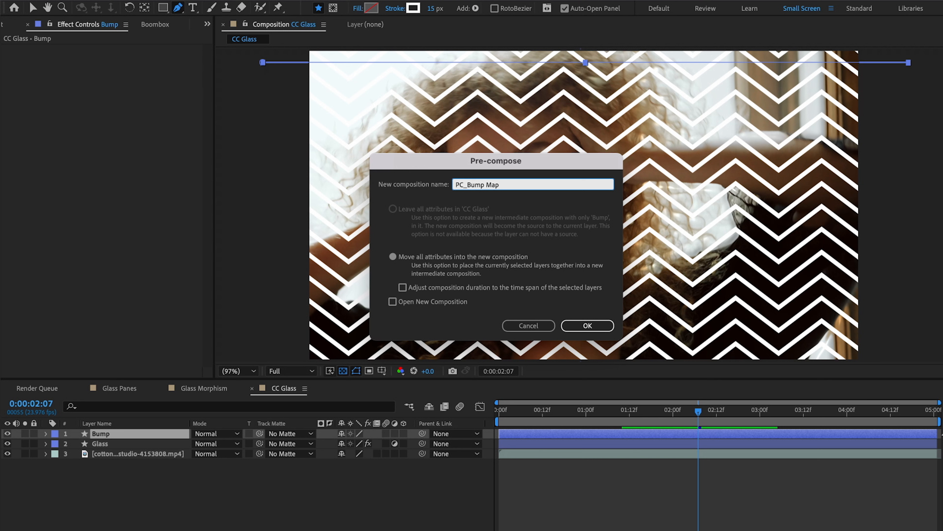
{"action": "left_click", "coordinate": [599, 325]}
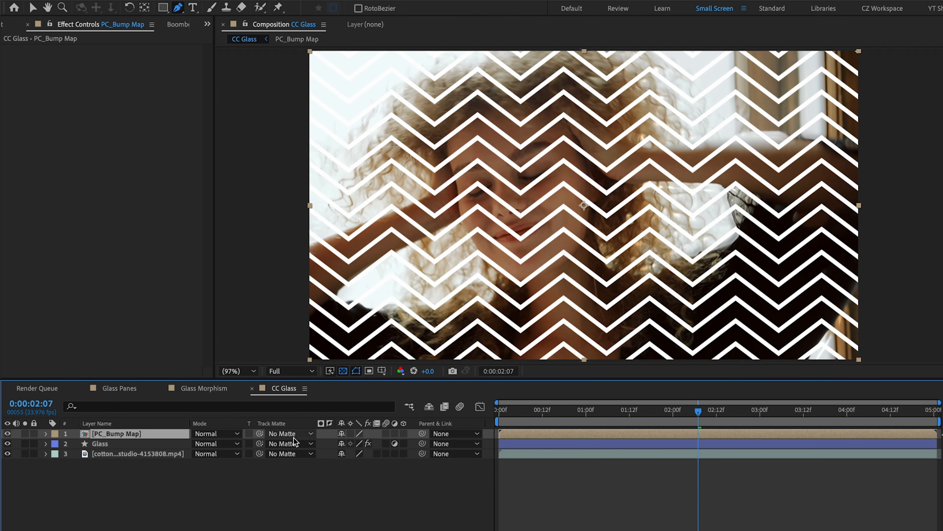
Hide the PC_Bump Map layer and assign it as the Bump Map of the Glass layer's CC Glass effect.
{"action": "left_click", "coordinate": [7, 433]}
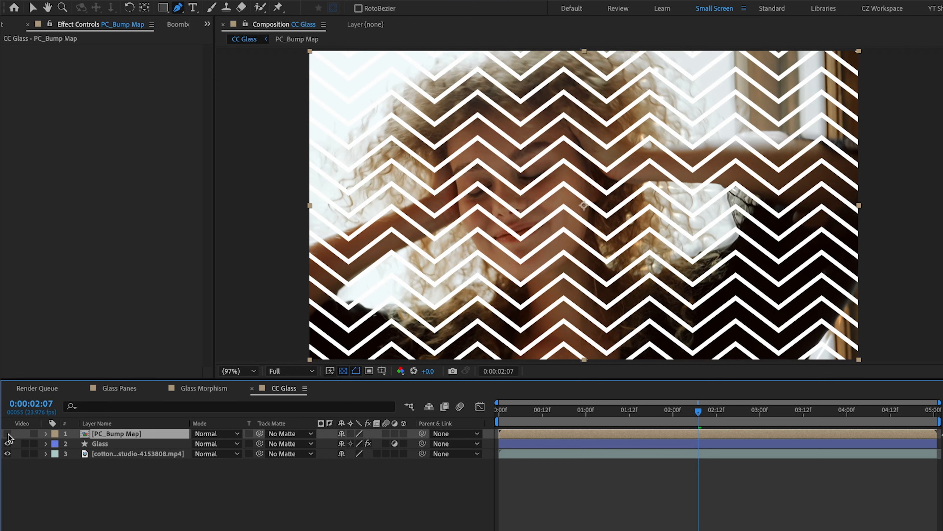
{"action": "left_click", "coordinate": [124, 445]}
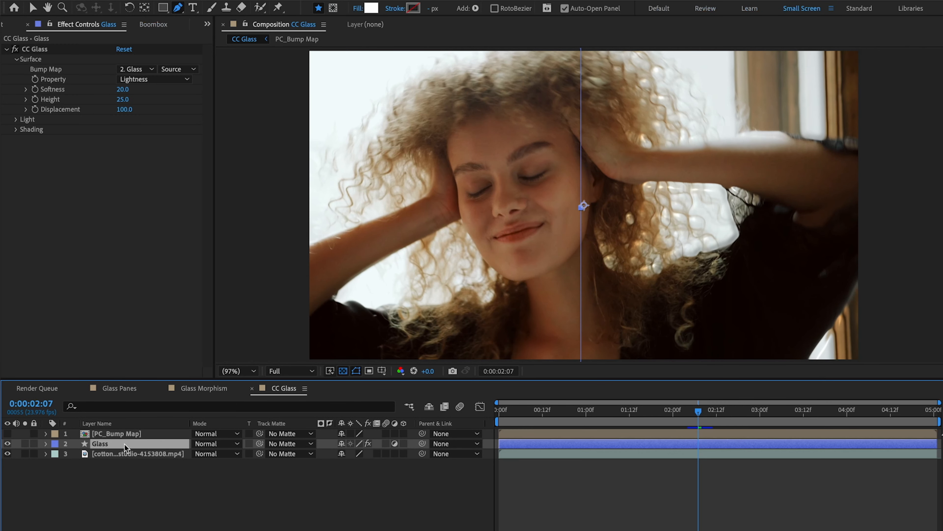
{"action": "left_click", "coordinate": [140, 69]}
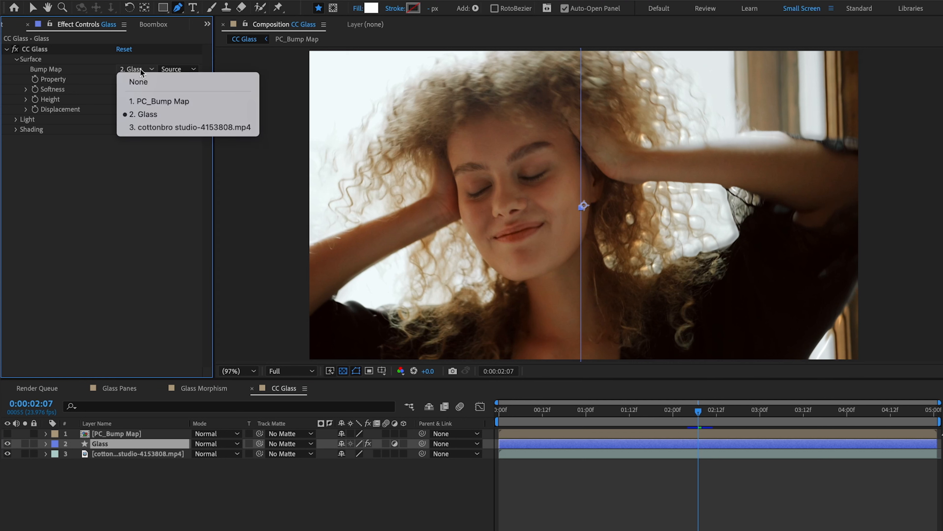
{"action": "left_click", "coordinate": [150, 102]}
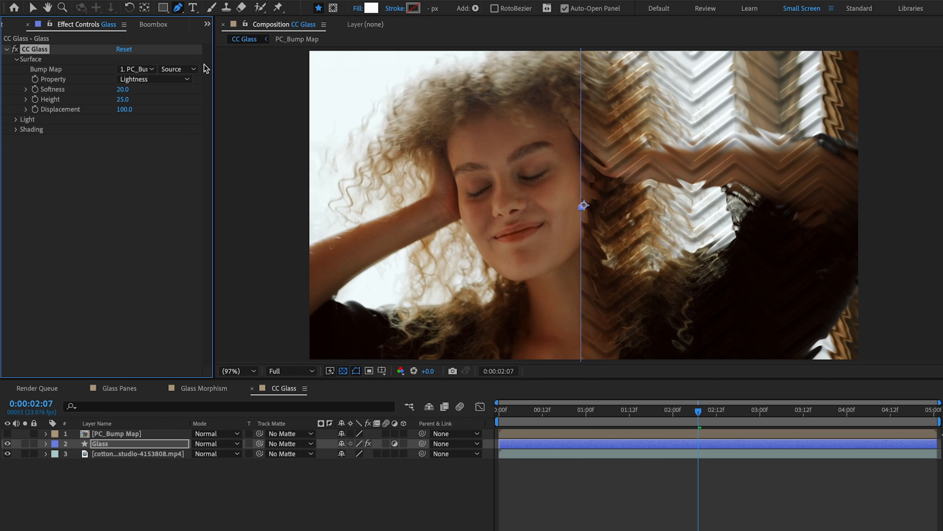
Set the Glass layer's CC Glass surface to Softness 35.3, Height 11 and Displacement 75.
{"action": "scroll", "coordinate": [784, 141], "scroll_direction": "up", "scroll_amount": 2}
{"action": "key", "text": "space"}
{"action": "left_click_drag", "start_coordinate": [771, 148], "coordinate": [492, 233]}
{"action": "left_click_drag", "start_coordinate": [123, 89], "coordinate": [212, 87]}
{"action": "left_click_drag", "start_coordinate": [123, 99], "coordinate": [115, 98]}
{"action": "scroll", "coordinate": [583, 197], "scroll_direction": "down", "scroll_amount": 2}
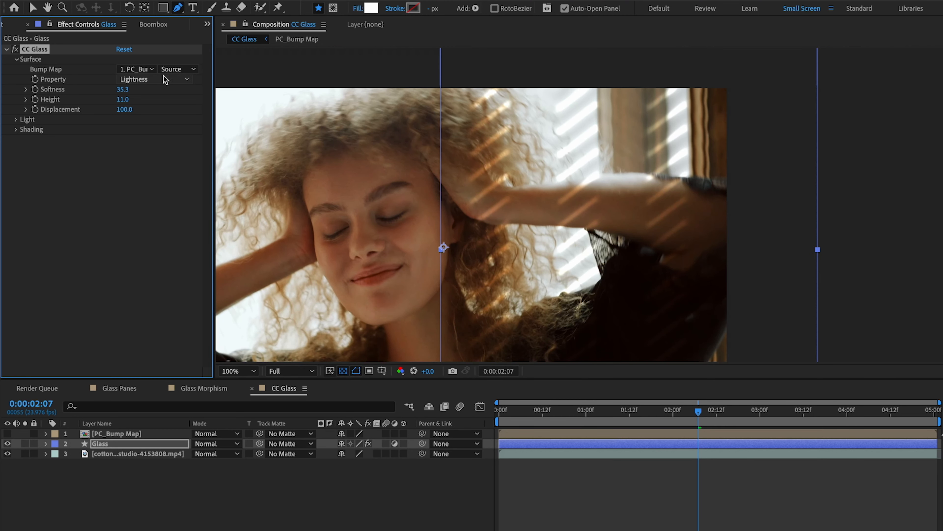
{"action": "left_click_drag", "start_coordinate": [123, 110], "coordinate": [116, 110]}
{"action": "left_click", "coordinate": [122, 109]}
{"action": "type", "text": "75"}
{"action": "key", "text": "Return"}
Set the Glass layer's CC Glass Light Height to 56 and Light Direction to 20°.
{"action": "left_click", "coordinate": [16, 120]}
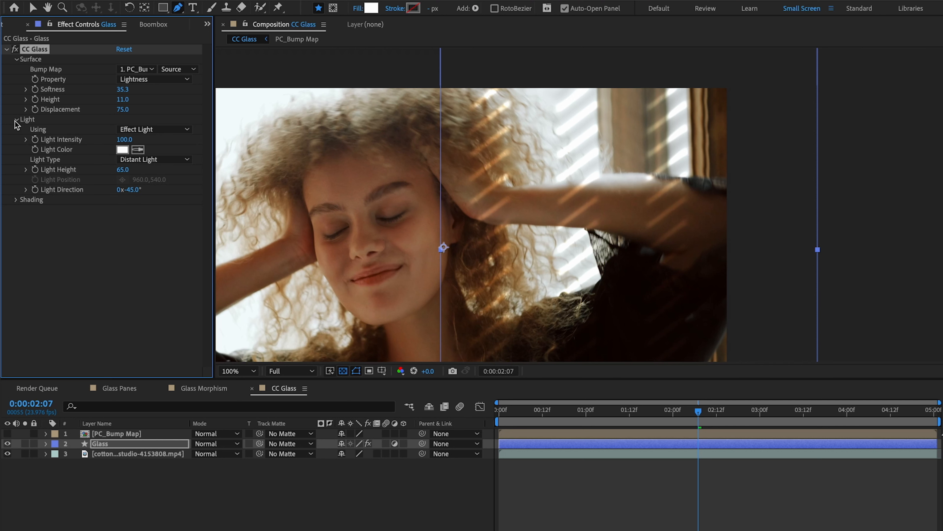
{"action": "mouse_move", "coordinate": [116, 169]}
{"action": "left_mouse_down"}
{"action": "mouse_move", "coordinate": [134, 169]}
{"action": "mouse_move", "coordinate": [114, 166]}
{"action": "left_mouse_up"}
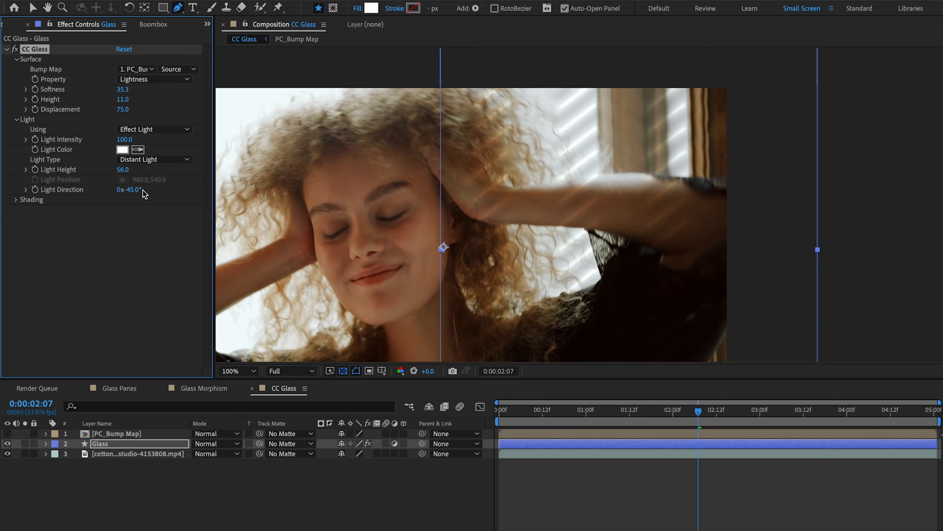
{"action": "left_click_drag", "start_coordinate": [130, 190], "coordinate": [172, 190]}
{"action": "left_click", "coordinate": [145, 237]}
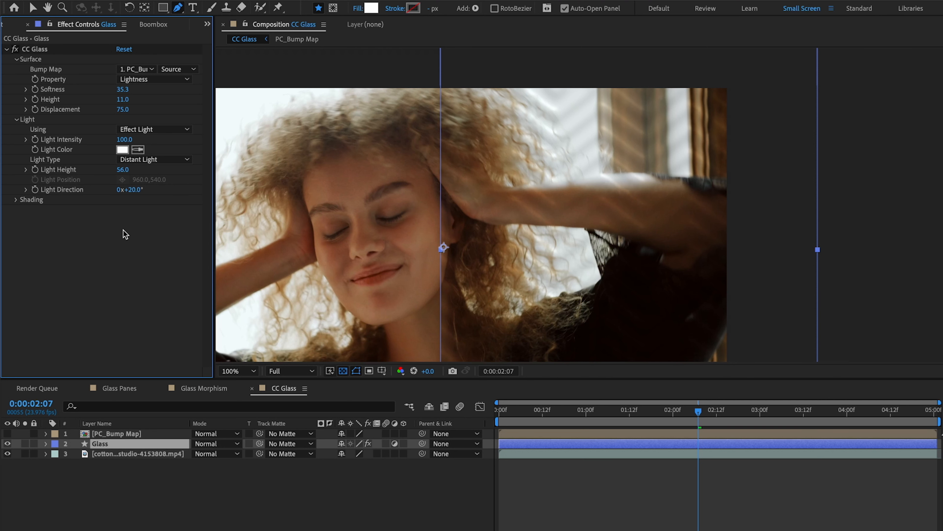
{"action": "left_click", "coordinate": [560, 488]}
{"action": "key", "text": "shift+/"}
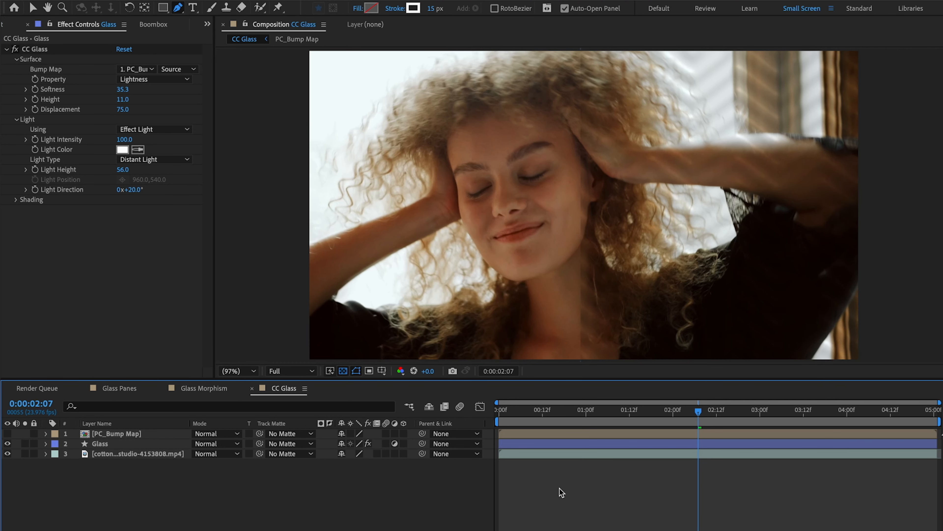
Duplicate the Glass layer and rename the copy as Glass Edge.
{"action": "left_click", "coordinate": [105, 448]}
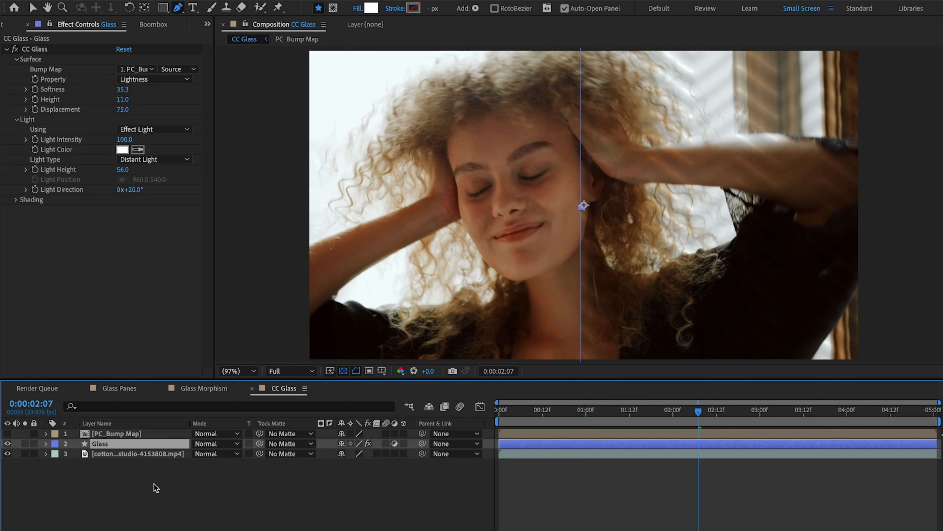
{"action": "key", "text": "ctrl+d"}
{"action": "key", "text": "Return"}
{"action": "type", "text": "Glass G"}
{"action": "key", "text": "BackSpace"}
{"action": "type", "text": "Edge"}
{"action": "key", "text": "Return"}
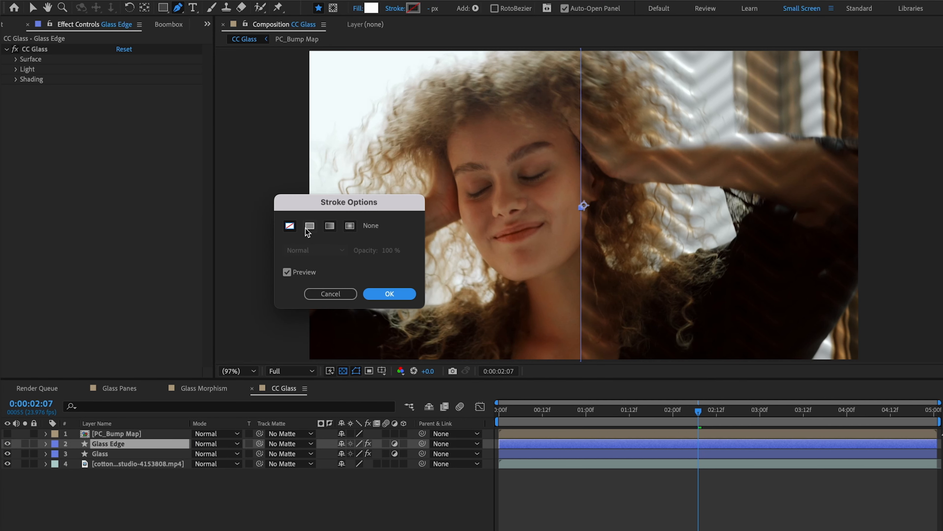
Give the Glass Edge shape a solid white 15 px stroke and remove its fill.
{"action": "left_click", "coordinate": [309, 225]}
{"action": "left_click", "coordinate": [389, 293]}
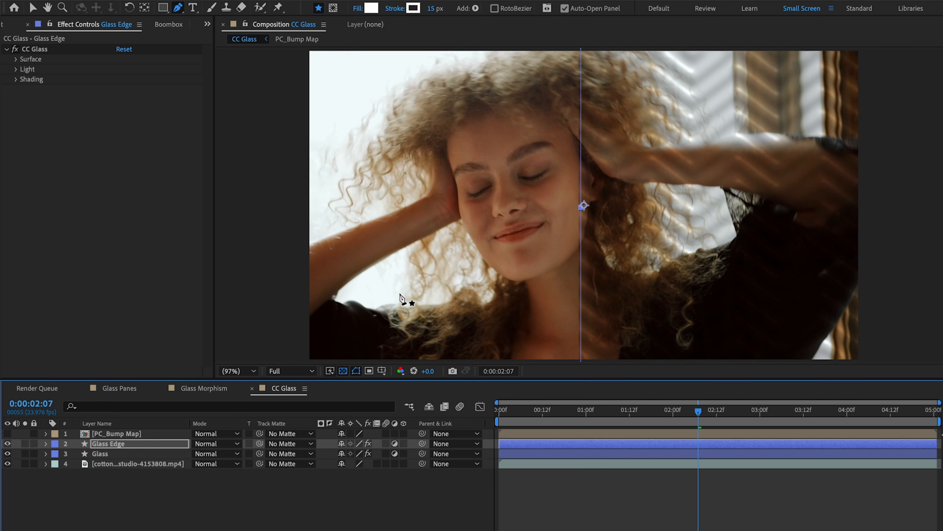
{"action": "left_click", "coordinate": [360, 7]}
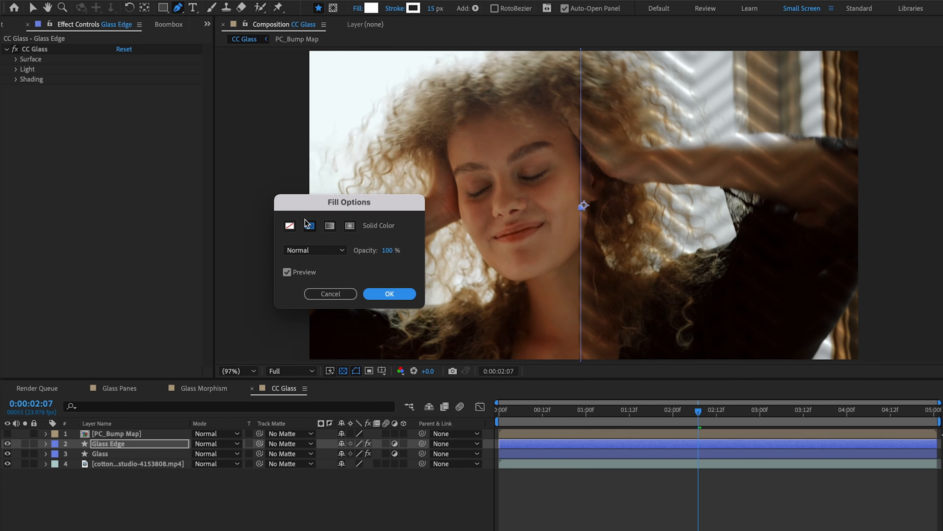
{"action": "left_click", "coordinate": [290, 225]}
{"action": "left_click", "coordinate": [382, 294]}
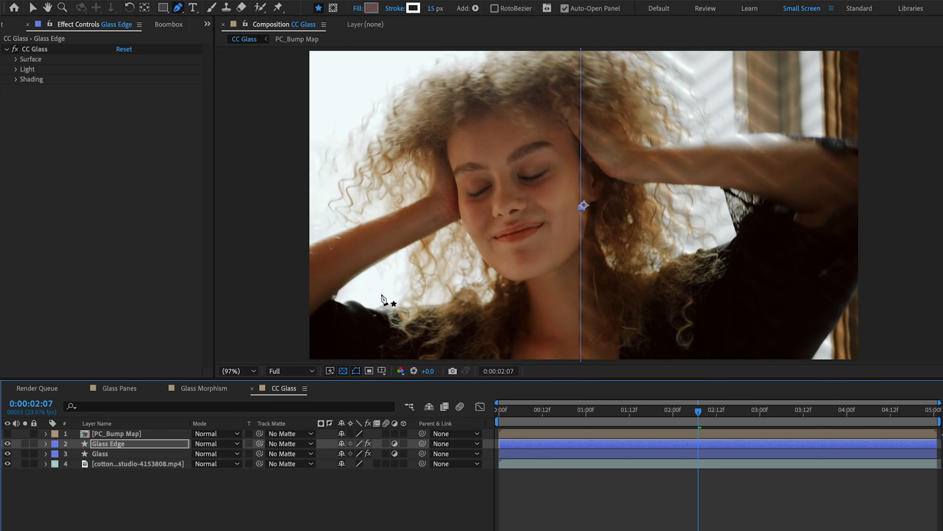
Set the Glass Edge's CC Glass light to Direction -94°, Height 100 and Intensity 138.
{"action": "left_click", "coordinate": [16, 69]}
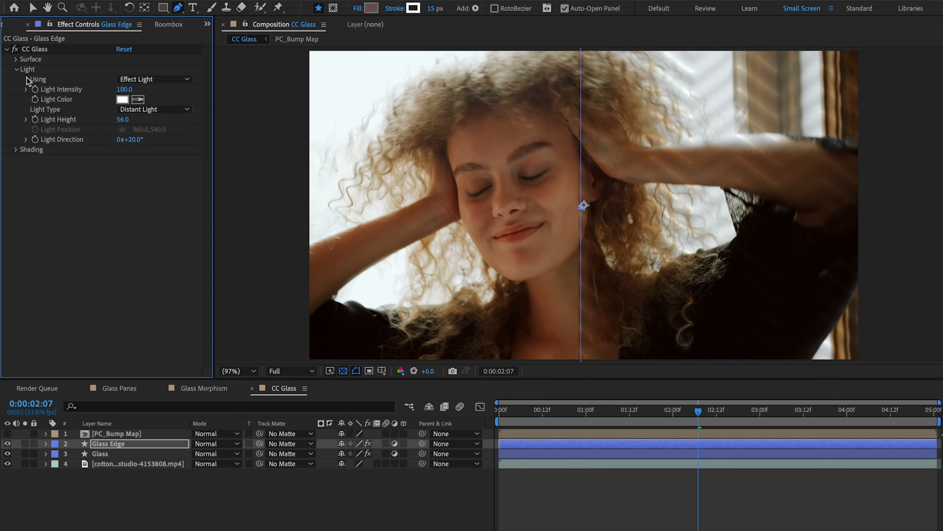
{"action": "left_click_drag", "start_coordinate": [132, 140], "coordinate": [74, 142]}
{"action": "left_click", "coordinate": [636, 525]}
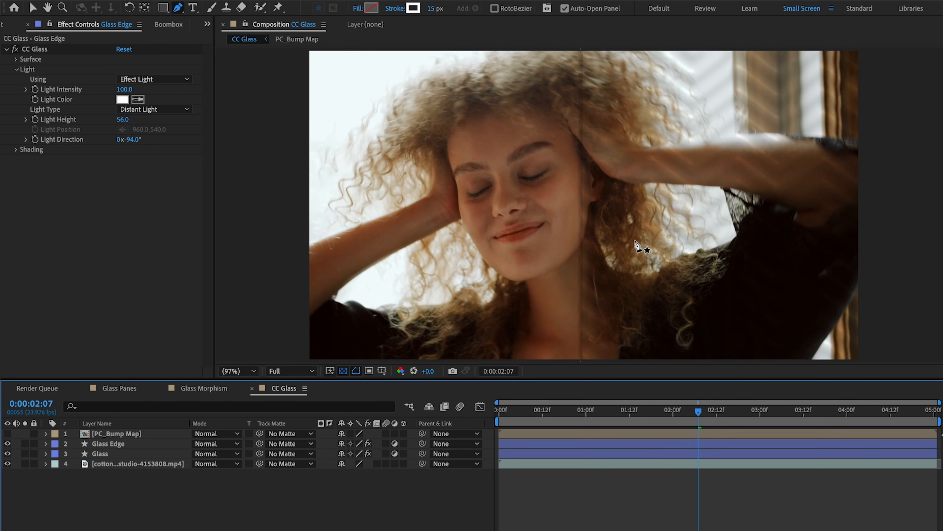
{"action": "left_click_drag", "start_coordinate": [123, 120], "coordinate": [162, 124]}
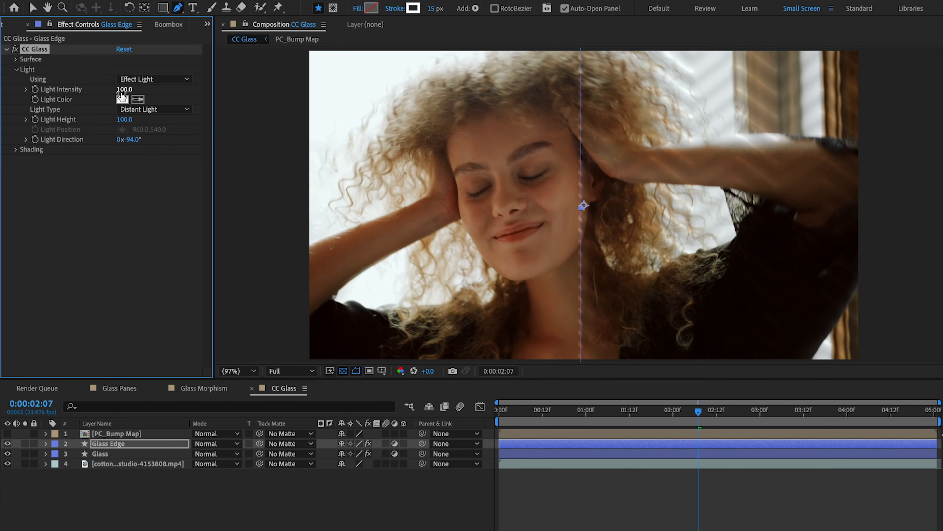
{"action": "left_click_drag", "start_coordinate": [122, 90], "coordinate": [145, 89]}
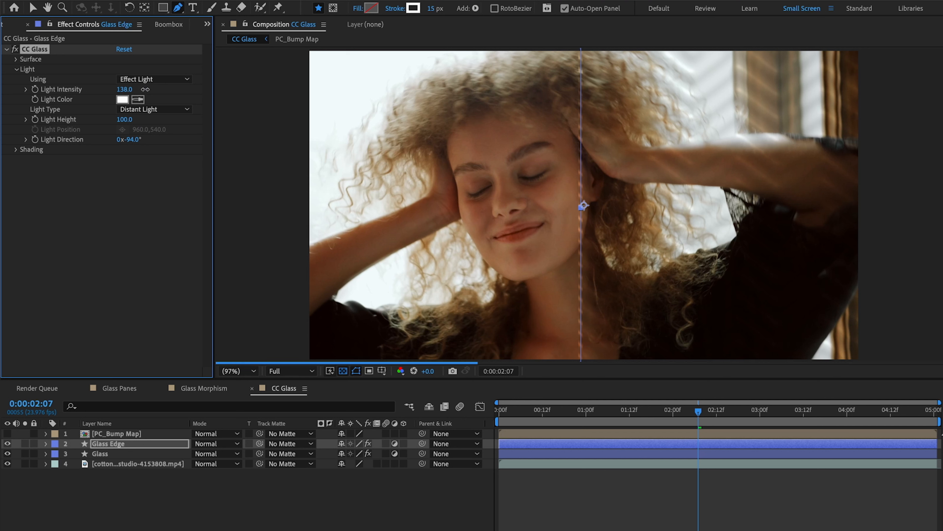
{"action": "left_click", "coordinate": [510, 483]}
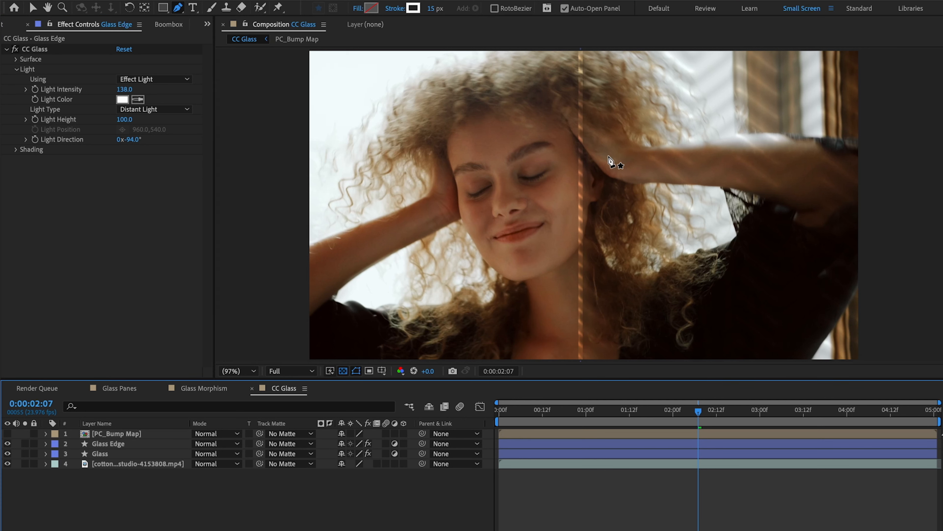
Open the PC_Bump Map composition at 0:00:01:21 and hide its Bump layer.
{"action": "key", "text": "v"}
{"action": "mouse_move", "coordinate": [670, 409]}
{"action": "left_mouse_down"}
{"action": "mouse_move", "coordinate": [612, 419]}
{"action": "mouse_move", "coordinate": [662, 414]}
{"action": "left_mouse_up"}
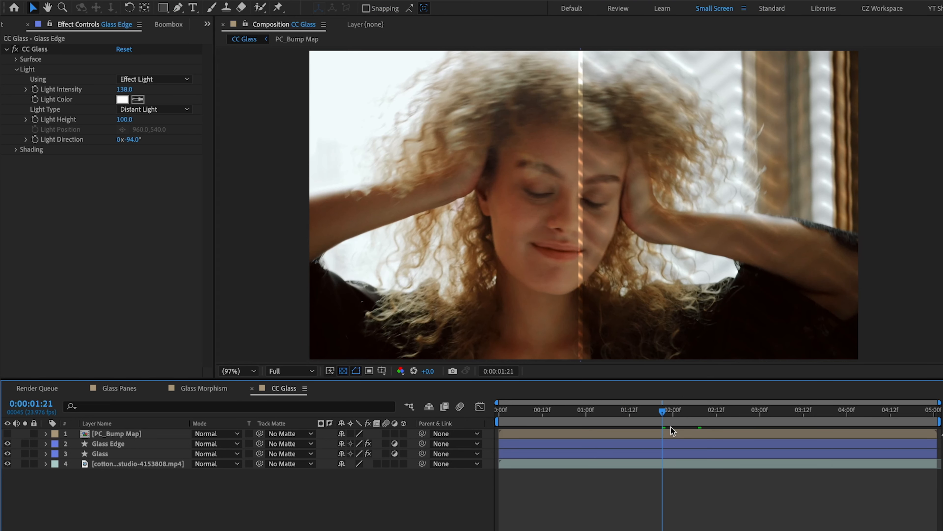
{"action": "double_click", "coordinate": [662, 432]}
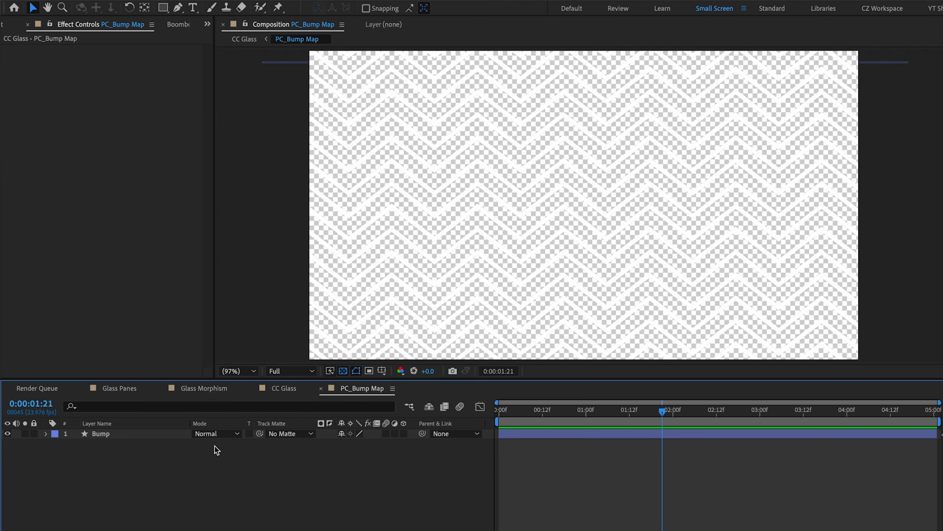
{"action": "left_click", "coordinate": [7, 433]}
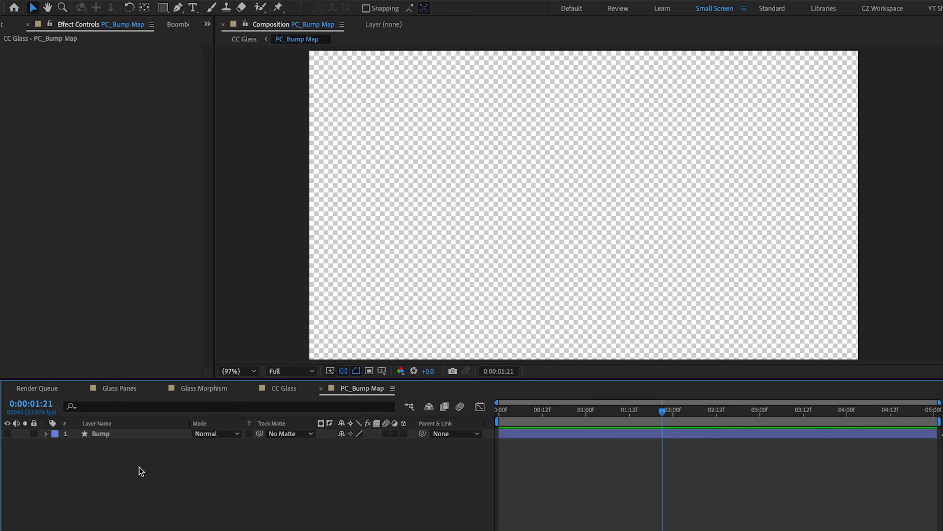
Create a white 1920 x 1080 solid named Fractal Noise and apply the Fractal Noise effect to it.
{"action": "key", "text": "ctrl+y"}
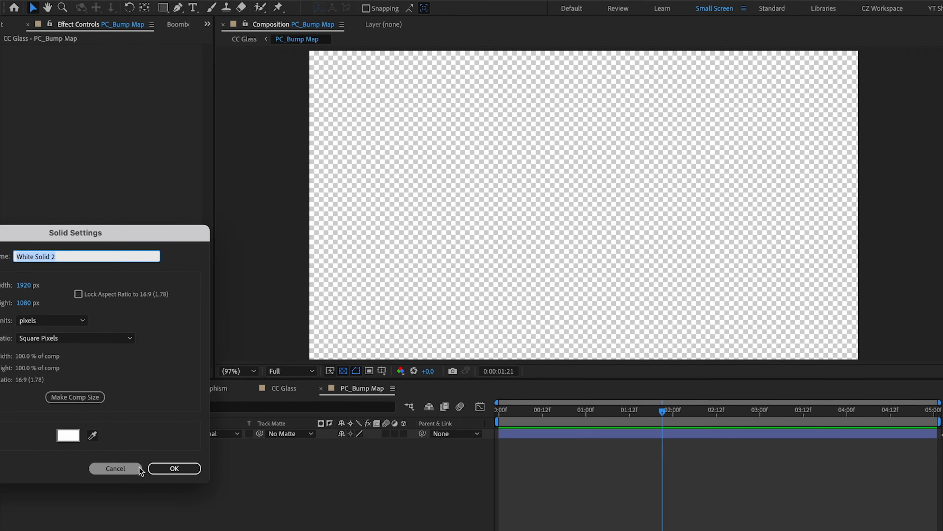
{"action": "left_click_drag", "start_coordinate": [77, 232], "coordinate": [500, 228]}
{"action": "type", "text": "Fra"}
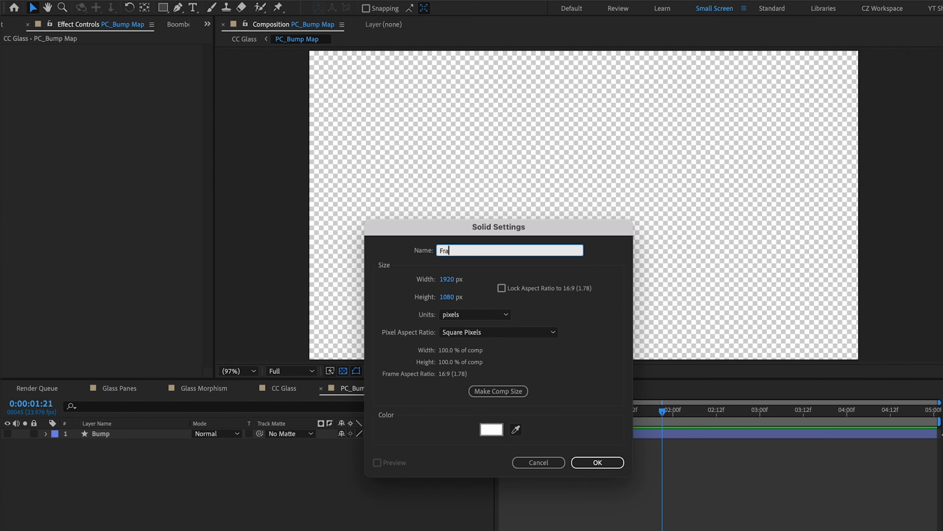
{"action": "type", "text": "ctal Noise"}
{"action": "key", "text": "Return"}
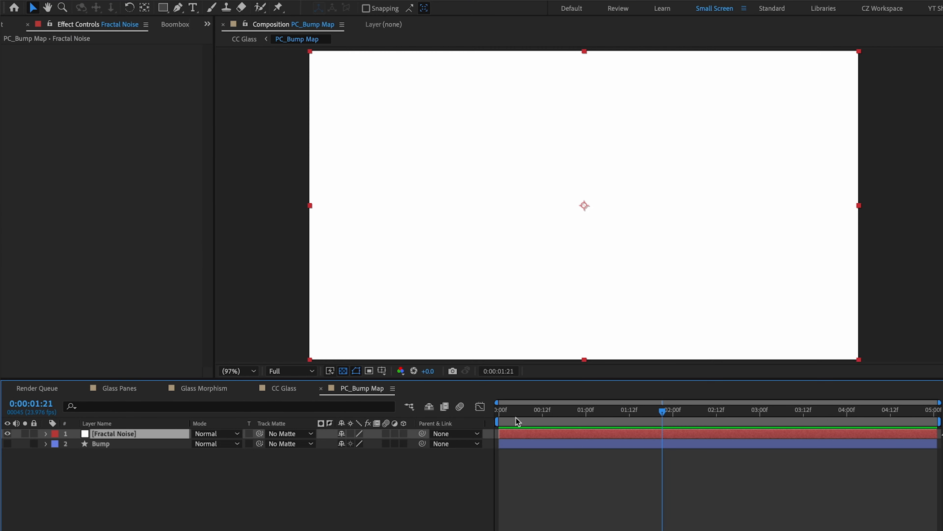
{"action": "key", "text": "ctrl+space"}
{"action": "type", "text": "frac"}
{"action": "key", "text": "Return"}
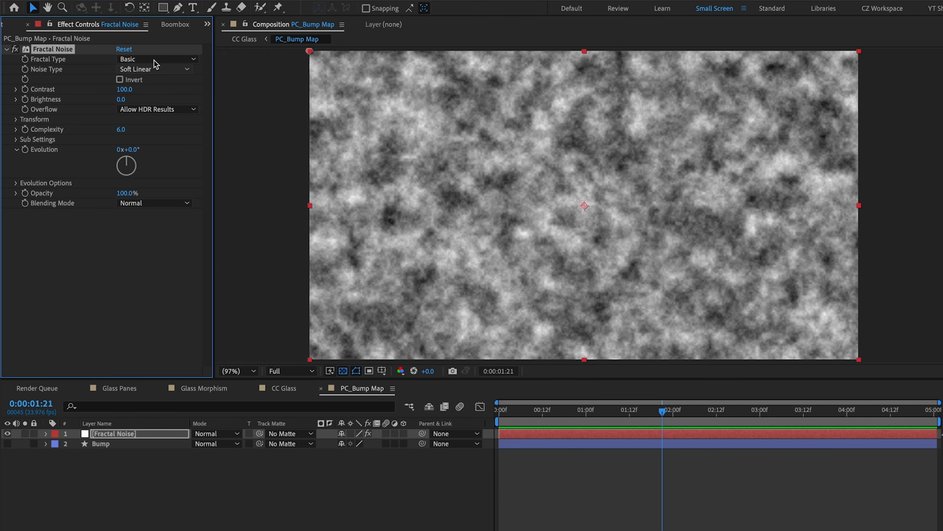
Set the Fractal Noise effect's Fractal Type to Dynamic and Noise Type to Spline.
{"action": "left_click", "coordinate": [137, 61]}
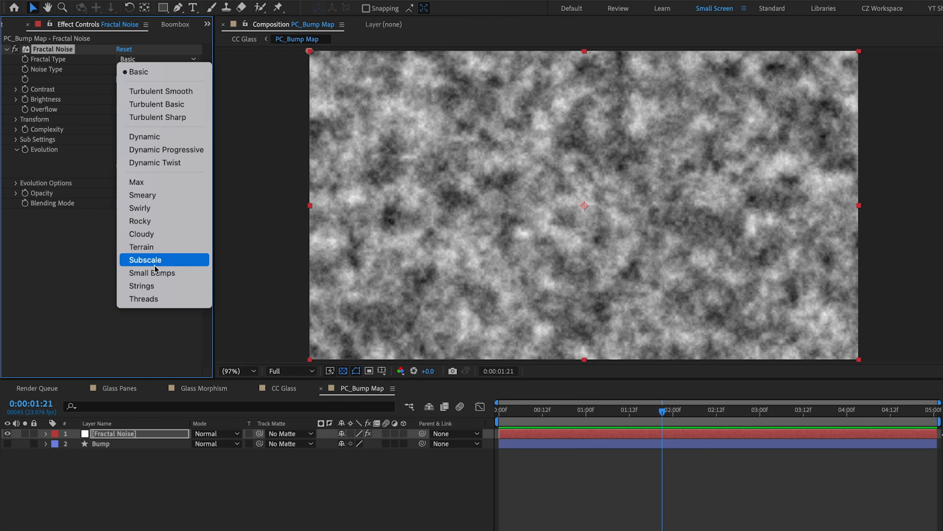
{"action": "left_click", "coordinate": [160, 138]}
{"action": "left_click", "coordinate": [152, 69]}
{"action": "left_click", "coordinate": [141, 120]}
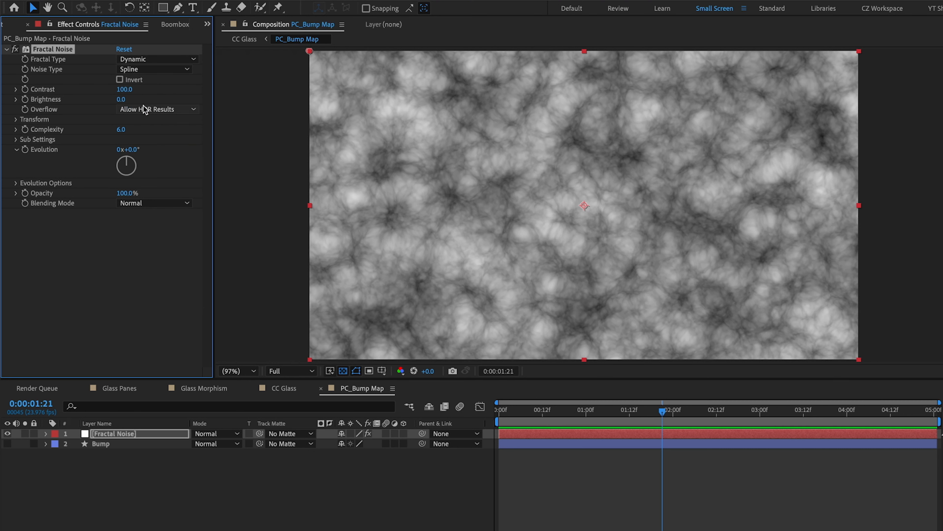
Set the Fractal Noise effect's Contrast to 272, Brightness to 12, Complexity to 1 and Scale to 143.
{"action": "left_click_drag", "start_coordinate": [125, 89], "coordinate": [225, 86]}
{"action": "left_click", "coordinate": [122, 129]}
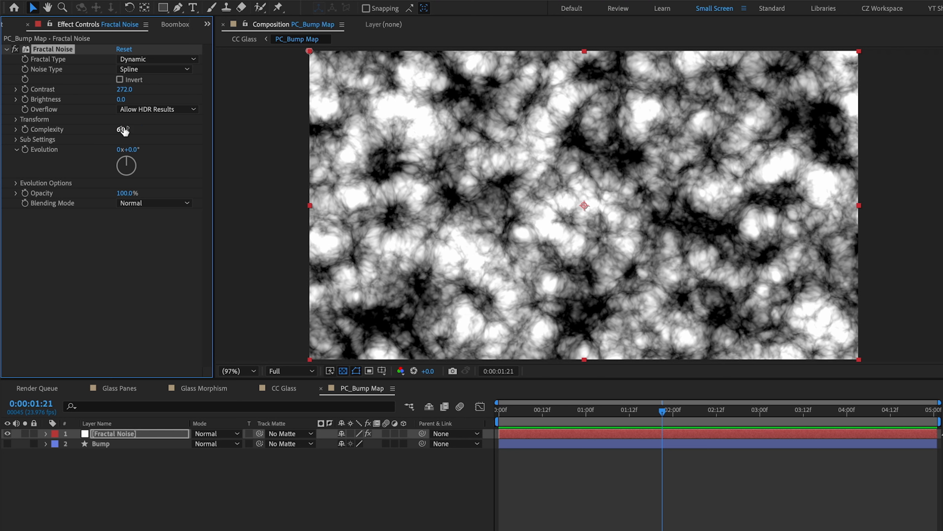
{"action": "type", "text": "1"}
{"action": "key", "text": "Return"}
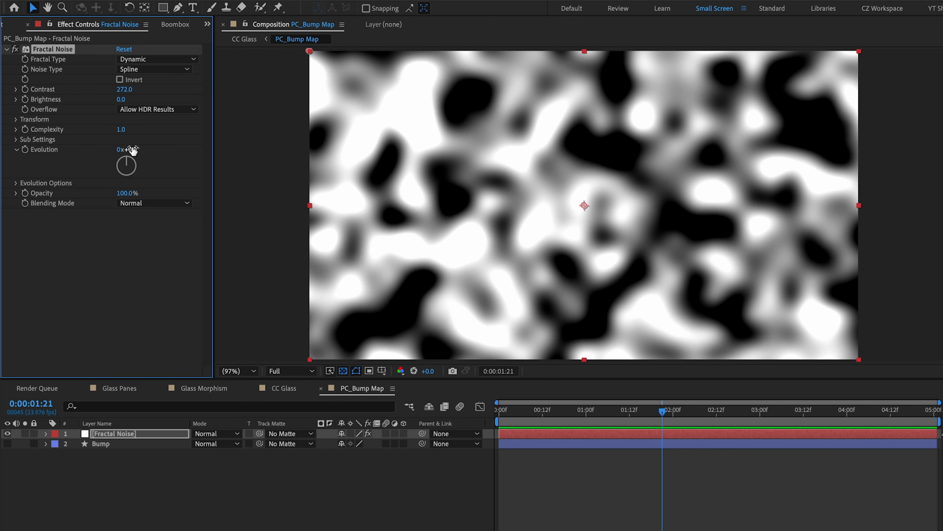
{"action": "left_click_drag", "start_coordinate": [119, 99], "coordinate": [126, 99]}
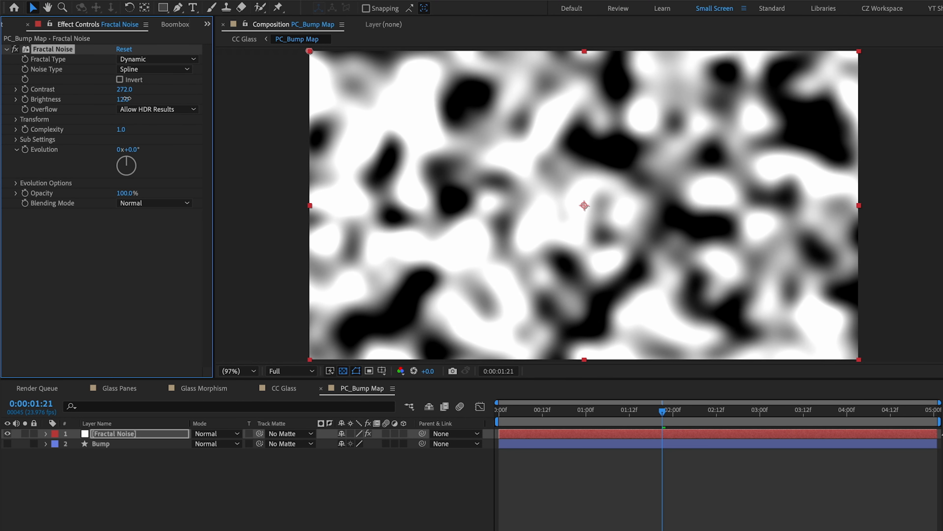
{"action": "left_click", "coordinate": [16, 118]}
{"action": "left_click_drag", "start_coordinate": [123, 149], "coordinate": [153, 150]}
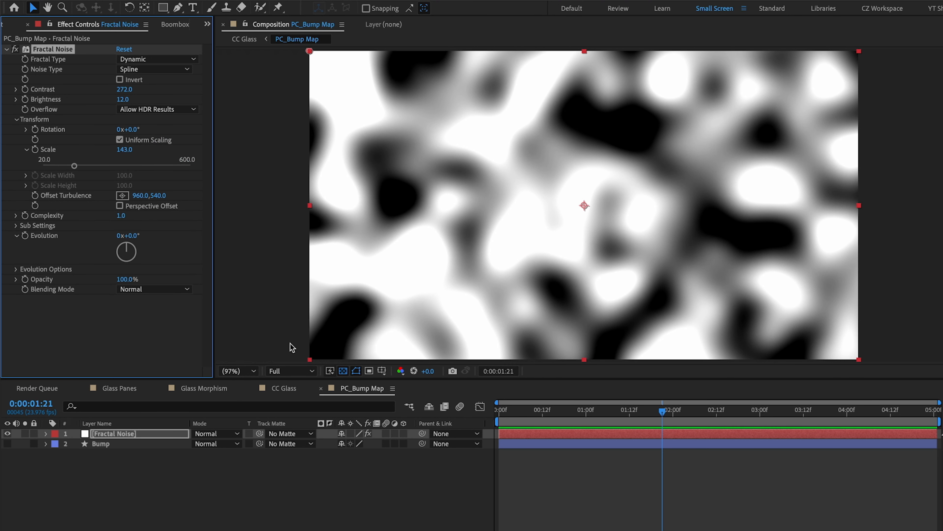
Keyframe the Fractal Noise Evolution from 0 at the composition's start to 2 full revolutions at 0:00:05:00.
{"action": "key", "text": "Home"}
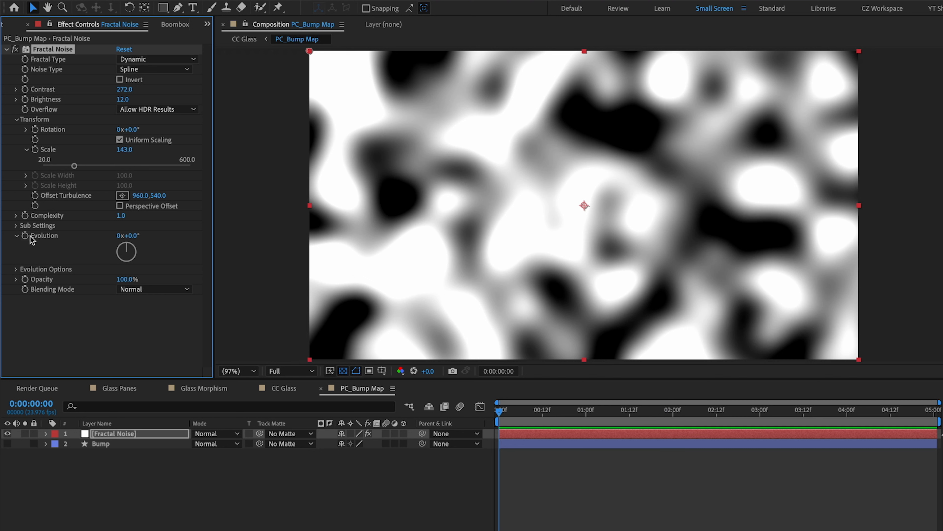
{"action": "left_click", "coordinate": [25, 235]}
{"action": "key", "text": "End"}
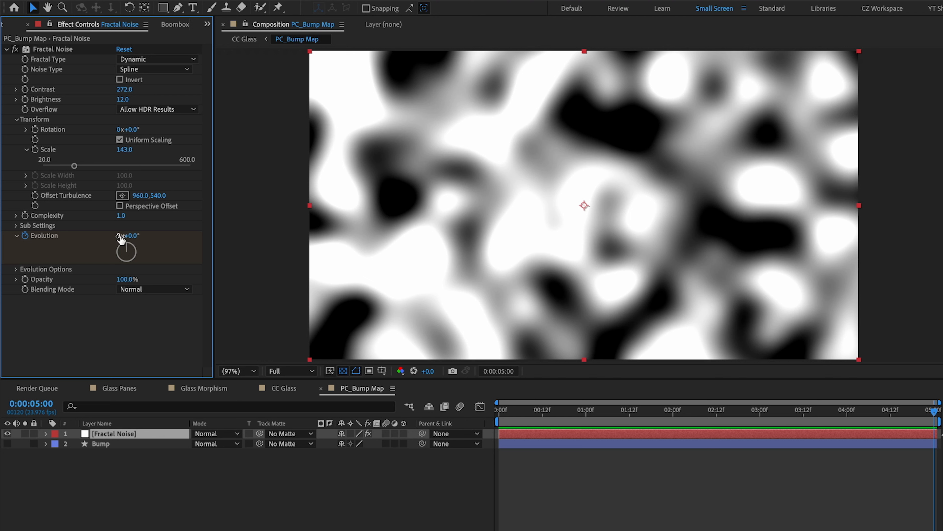
{"action": "left_click", "coordinate": [119, 236]}
{"action": "type", "text": "2"}
{"action": "key", "text": "Return"}
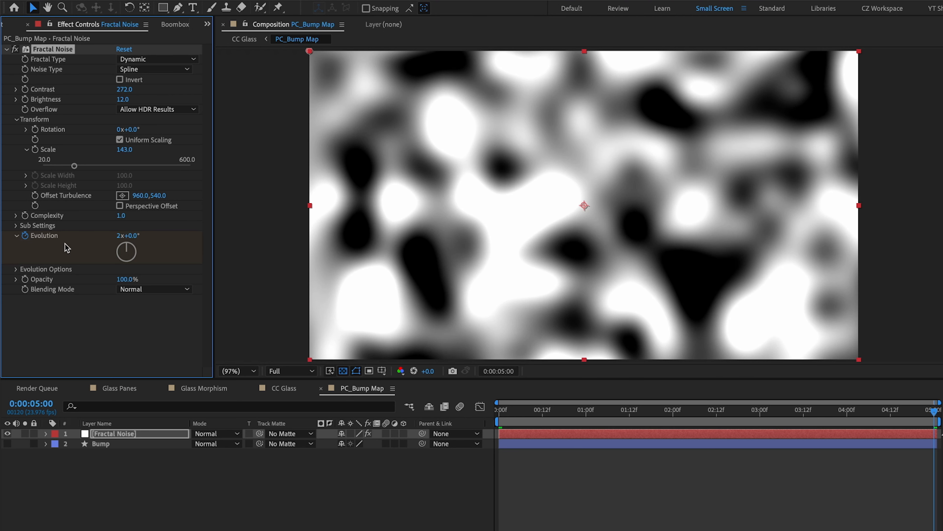
Enable Cycle Evolution for the Fractal Noise and scrub through the timeline from start to end to check the loop.
{"action": "left_click", "coordinate": [16, 269]}
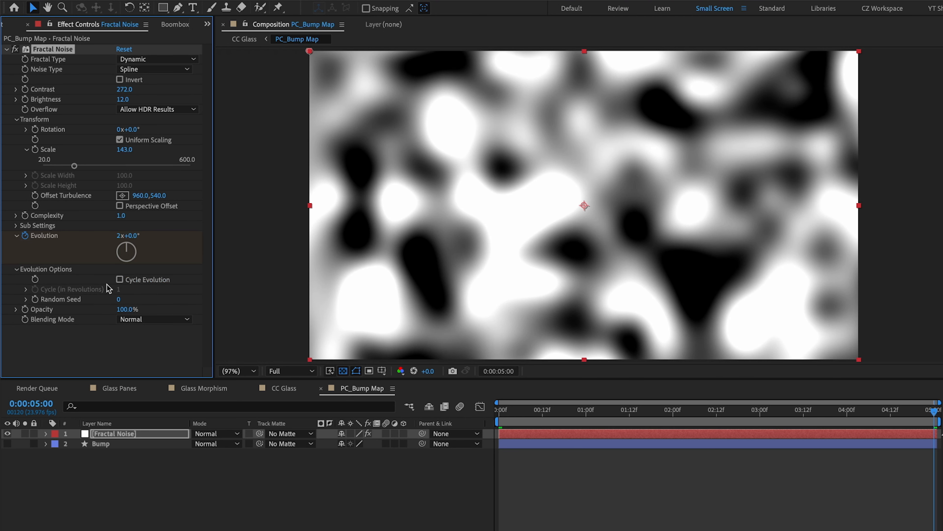
{"action": "left_click", "coordinate": [119, 279]}
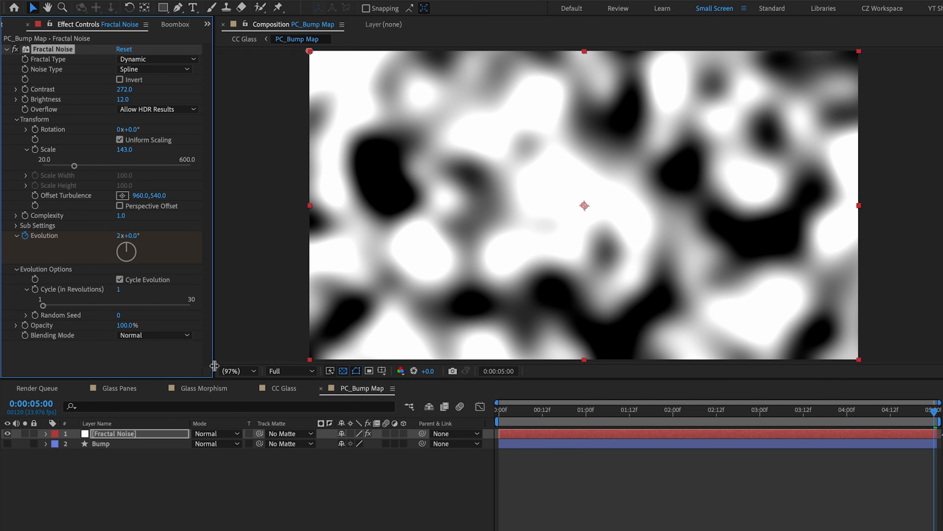
{"action": "key", "text": "Home"}
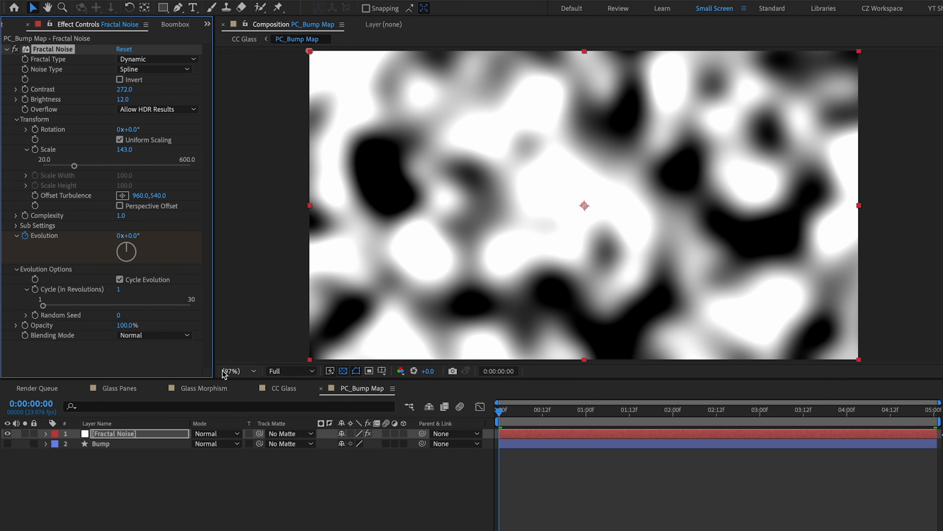
{"action": "left_click_drag", "start_coordinate": [511, 412], "coordinate": [934, 412]}
{"action": "left_click", "coordinate": [815, 490]}
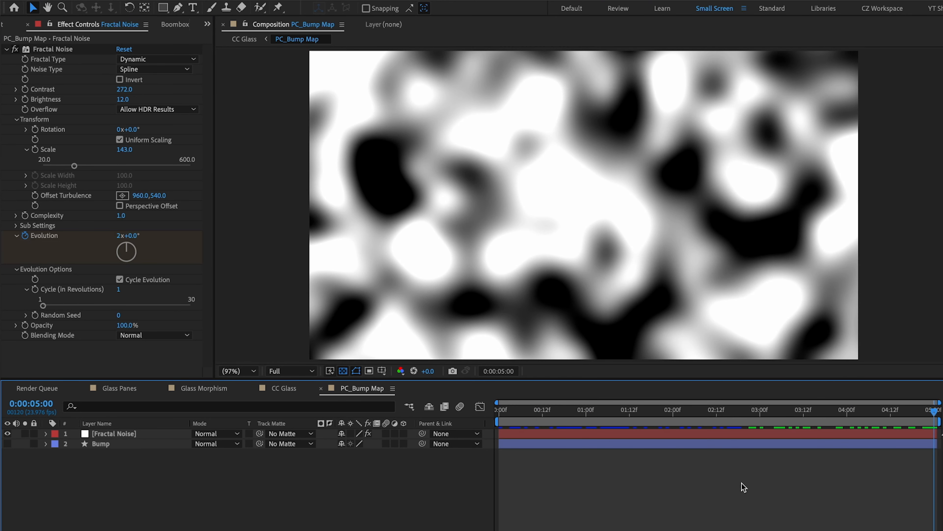
Return to the CC Glass composition and preview the glass over the portrait footage, stopping at 0:00:01:12.
{"action": "key", "text": "Tab"}
{"action": "left_click", "coordinate": [675, 485]}
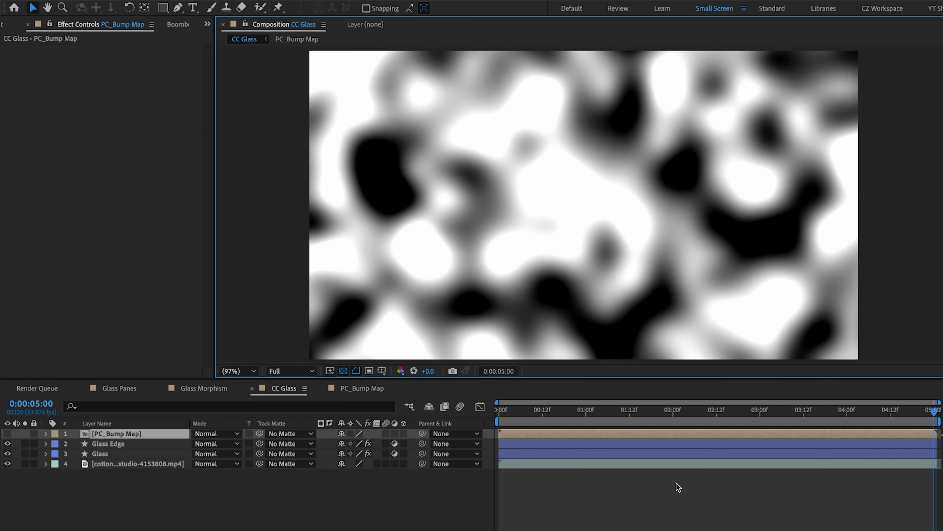
{"action": "key", "text": "space"}
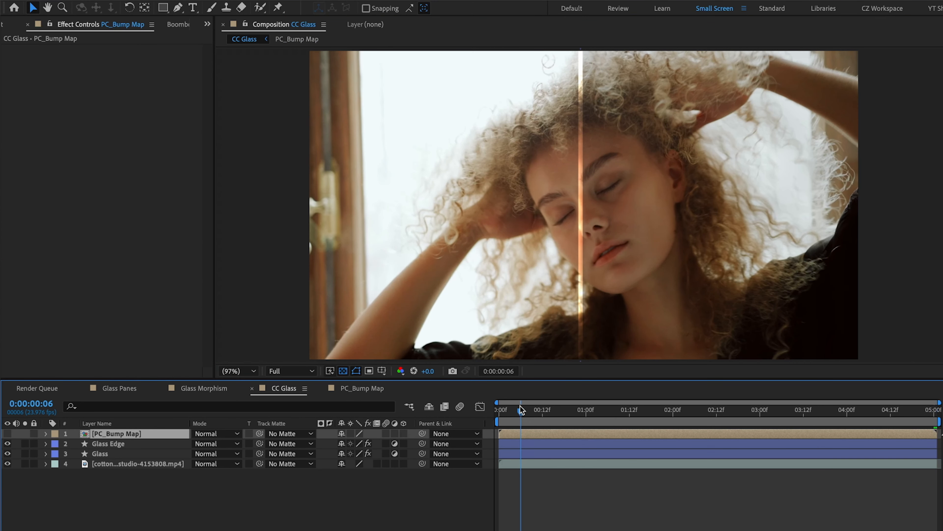
{"action": "key", "text": "space"}
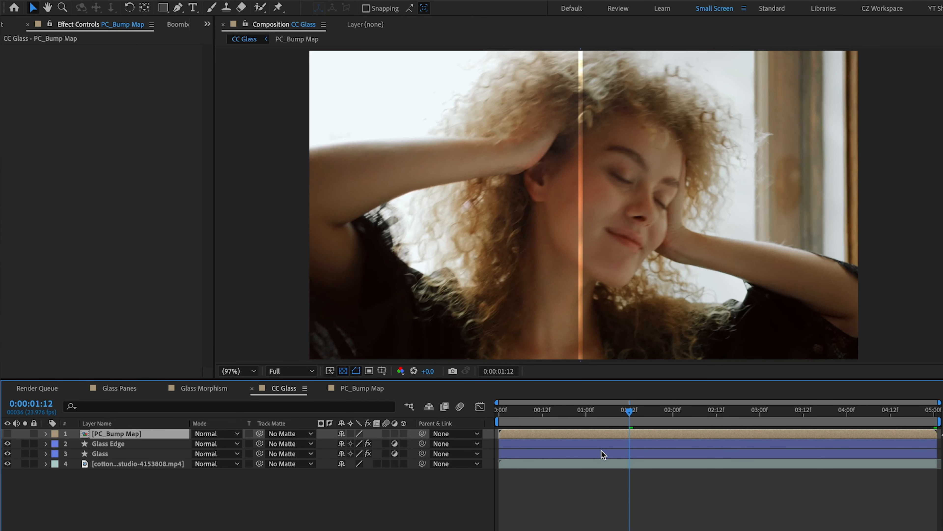
Set the Glass layer's CC Glass Height to 76 and Softness to 31.7, and preview the distortion from 0:00:01:02.
{"action": "left_click", "coordinate": [601, 453]}
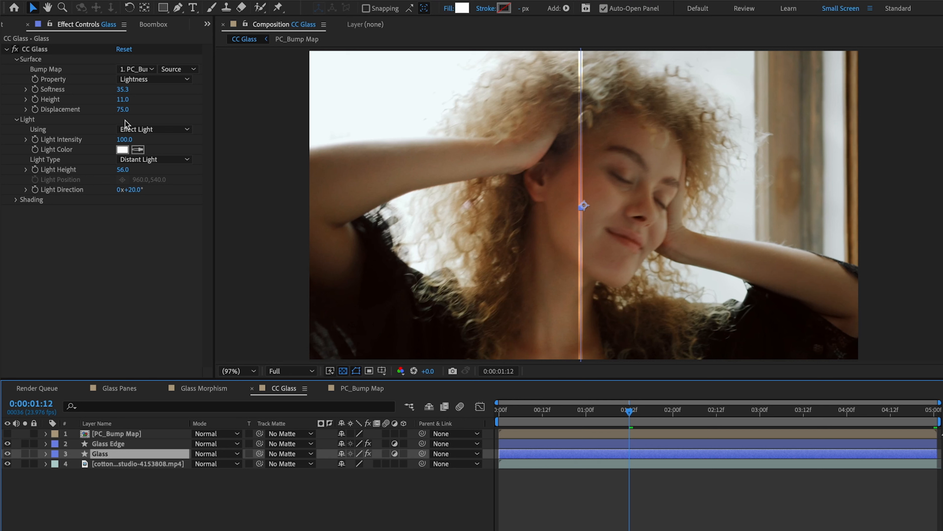
{"action": "left_click_drag", "start_coordinate": [123, 99], "coordinate": [160, 102]}
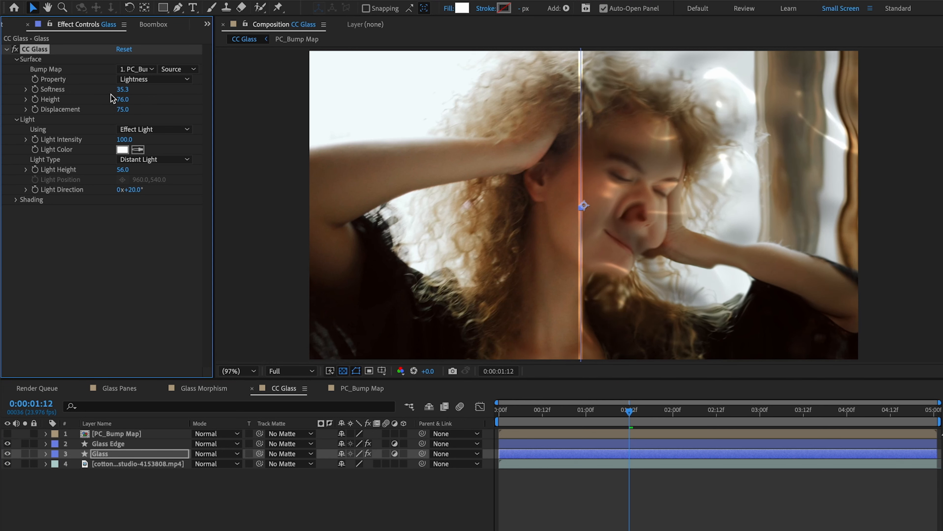
{"action": "left_click_drag", "start_coordinate": [110, 89], "coordinate": [115, 90]}
{"action": "left_click", "coordinate": [667, 495]}
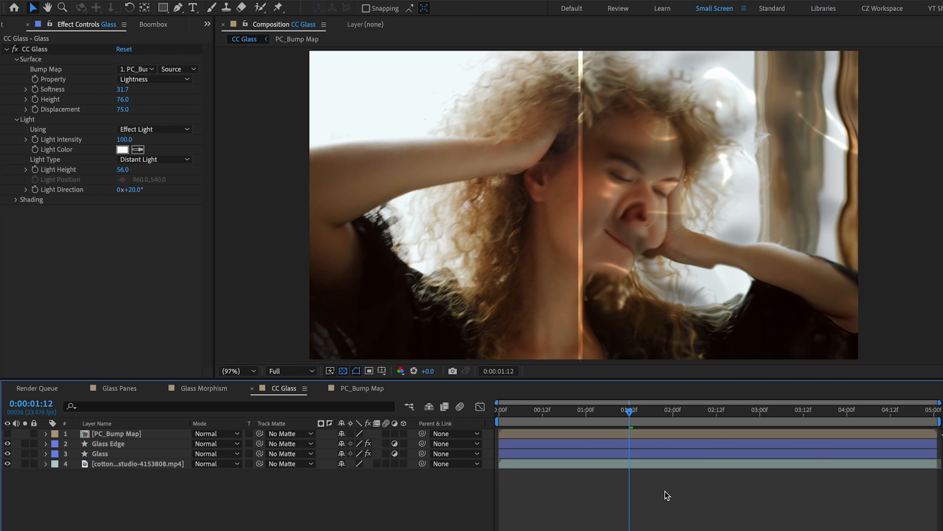
{"action": "left_click_drag", "start_coordinate": [626, 414], "coordinate": [590, 396]}
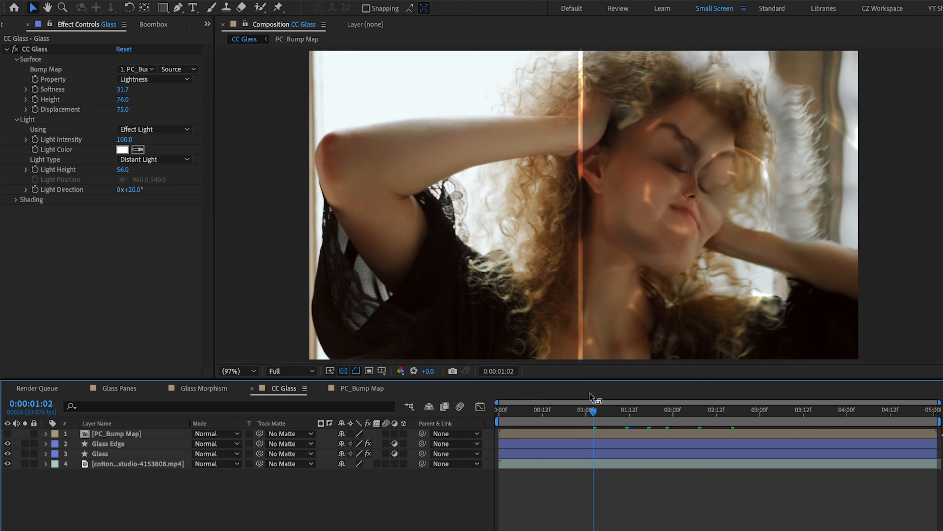
{"action": "key", "text": "space"}
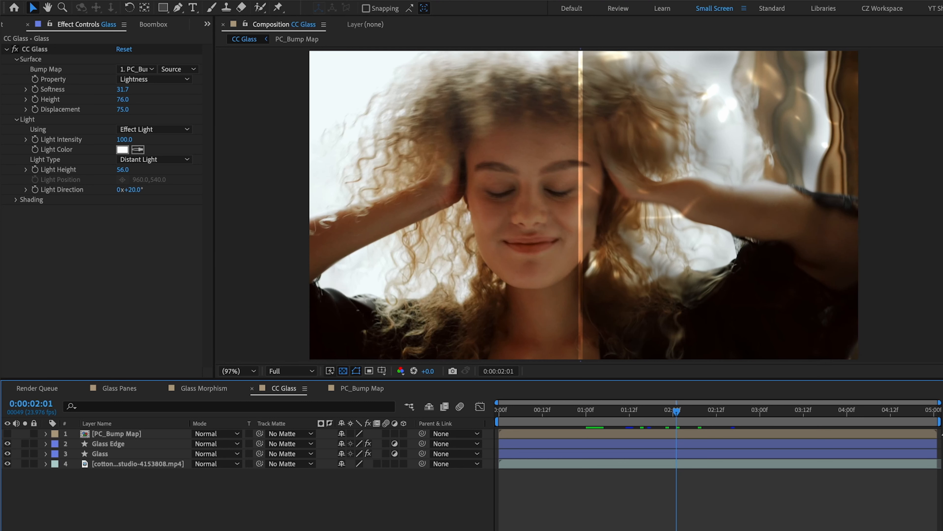